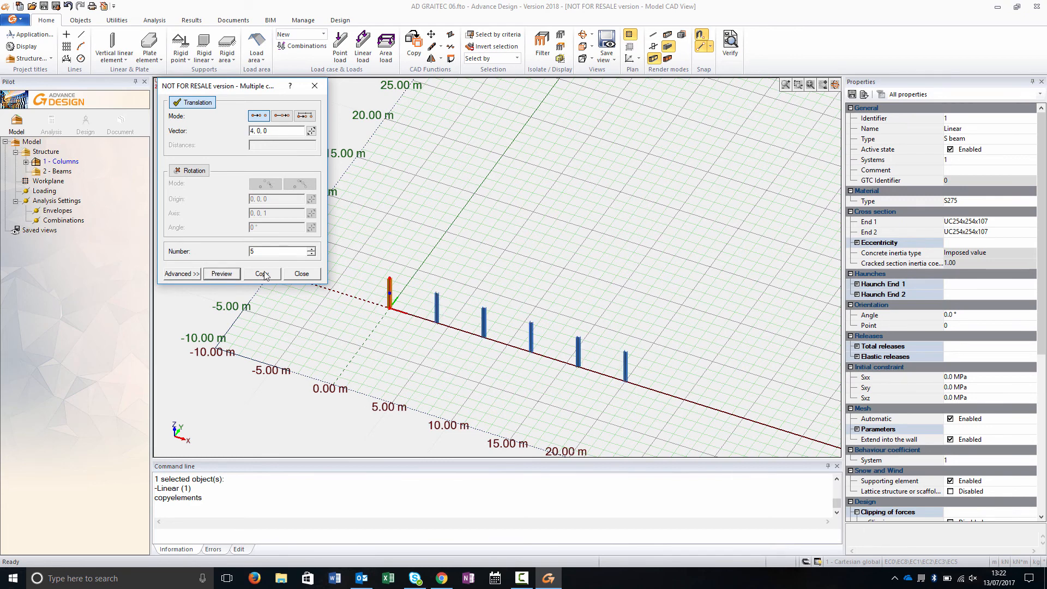
Copy the row of six columns once along the Y direction, about 5 m from the original row.
left_click_drag(372, 260, 719, 411)
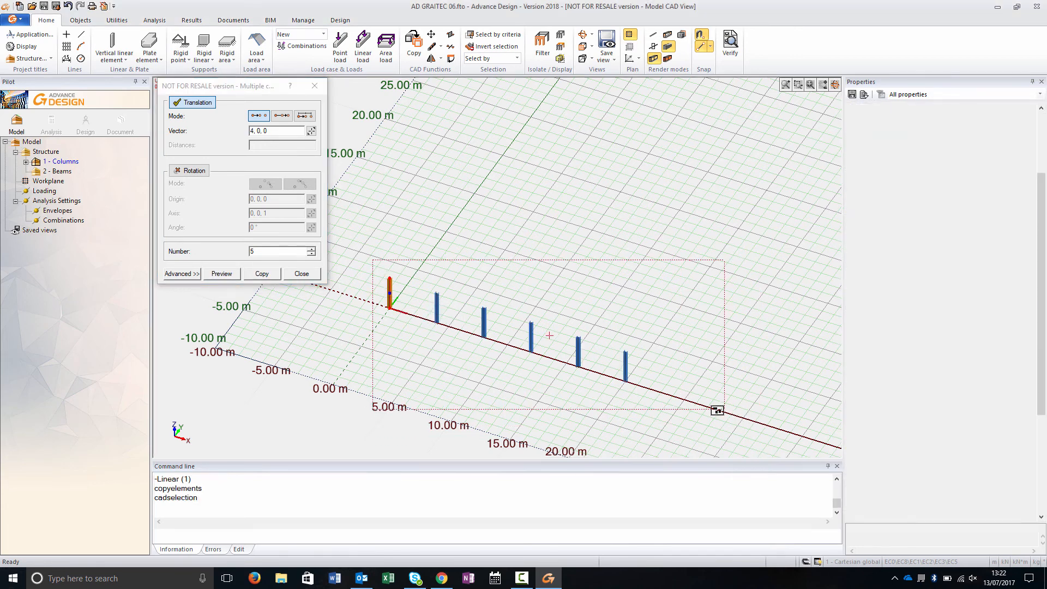
scroll(423, 307, "up", 2)
scroll(423, 308, "up", 1)
left_click_drag(383, 315, 420, 264, "ctrl")
middle_click_drag(421, 329, 409, 257)
Make two translated copies of the new row of six columns using the vector 0, 3, 0.
left_click_drag(372, 199, 803, 321)
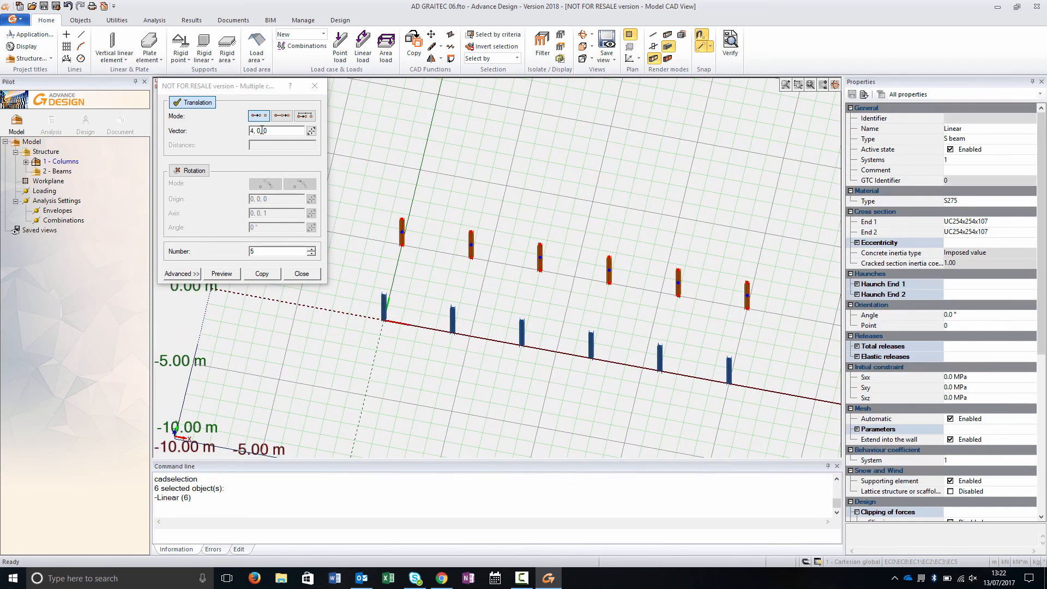
left_click_drag(262, 130, 233, 130)
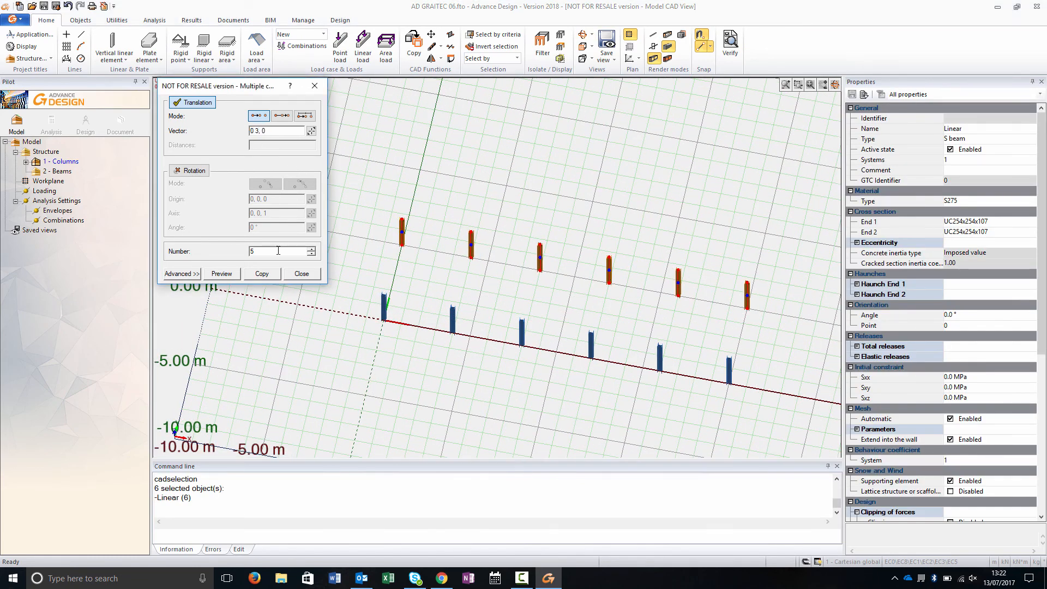
left_click(228, 270)
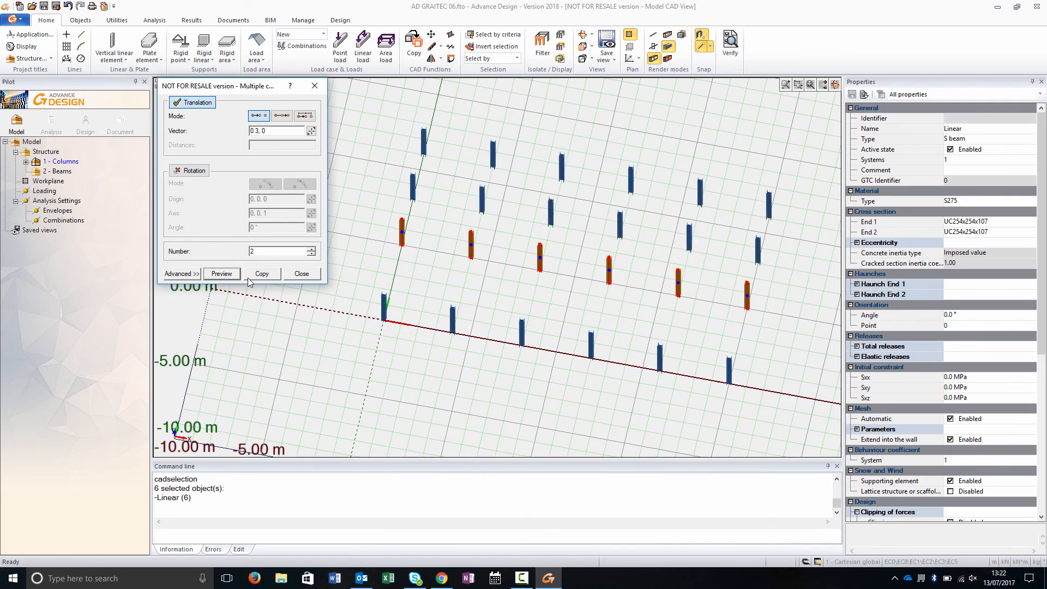
left_click(276, 274)
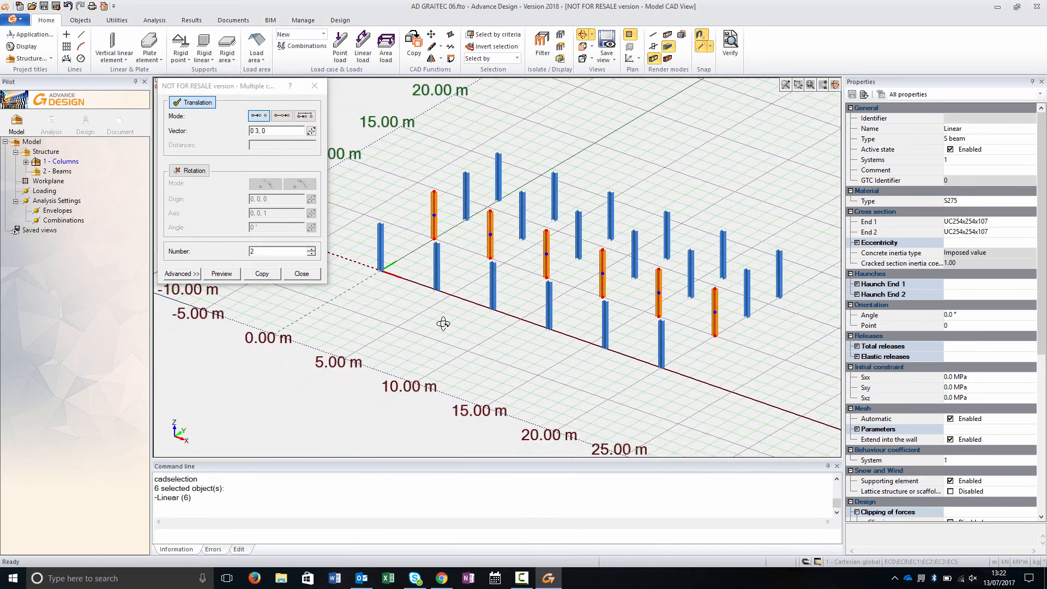
Create two subsystems named Dir X and Dir Y under the Beams system.
left_click(60, 171)
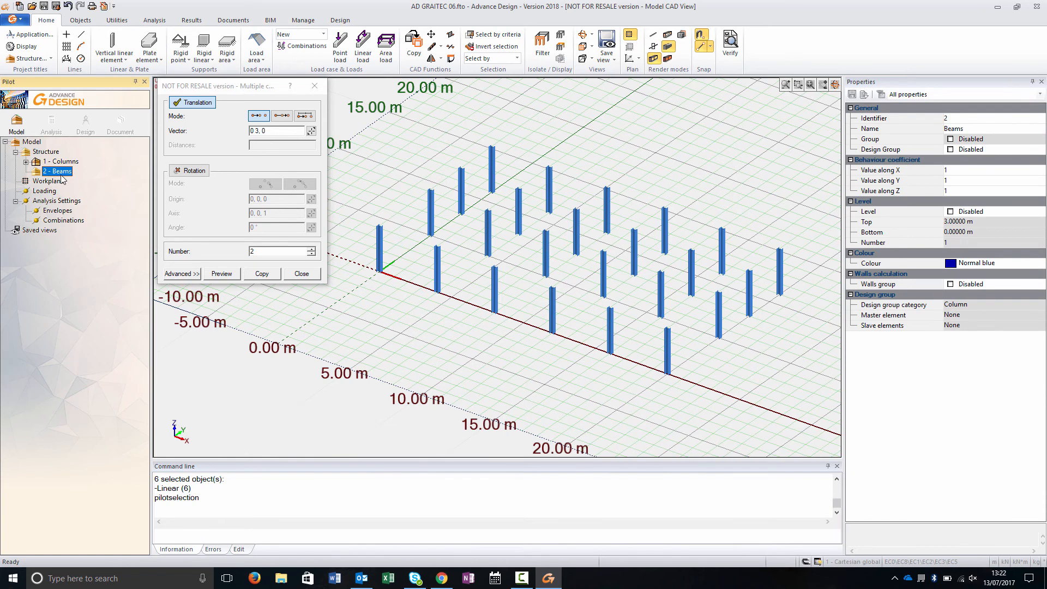
key("F6")
type("Dir X")
key("Return")
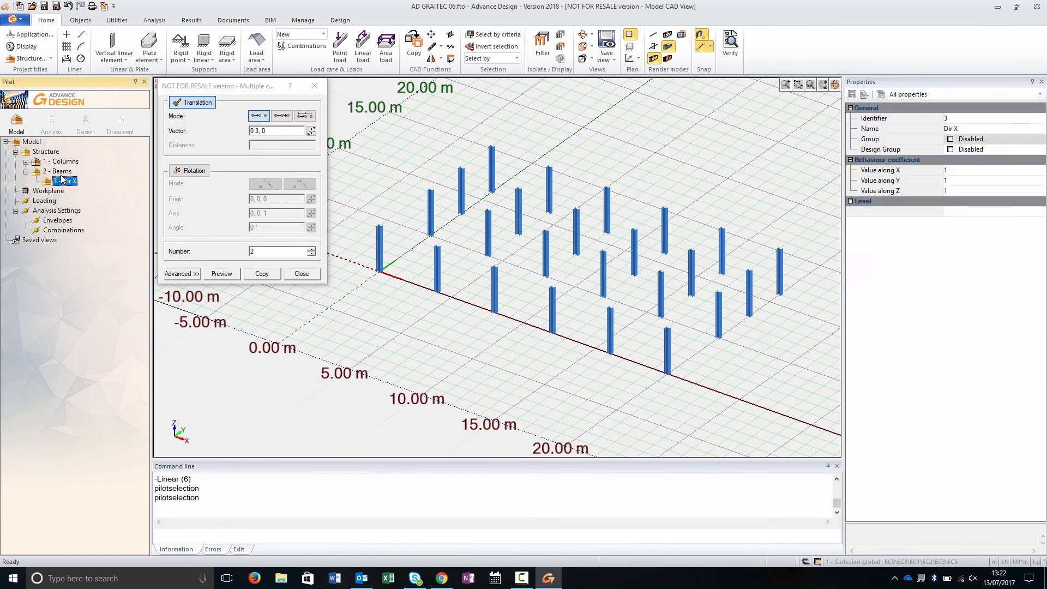
left_click(61, 174)
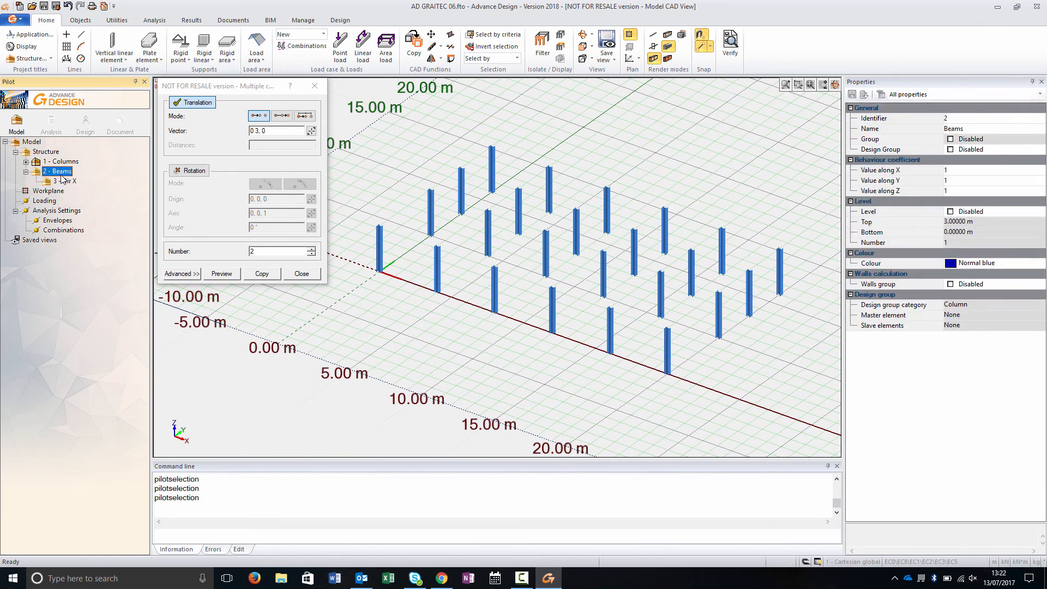
key("F6")
type("Dir Y")
key("Return")
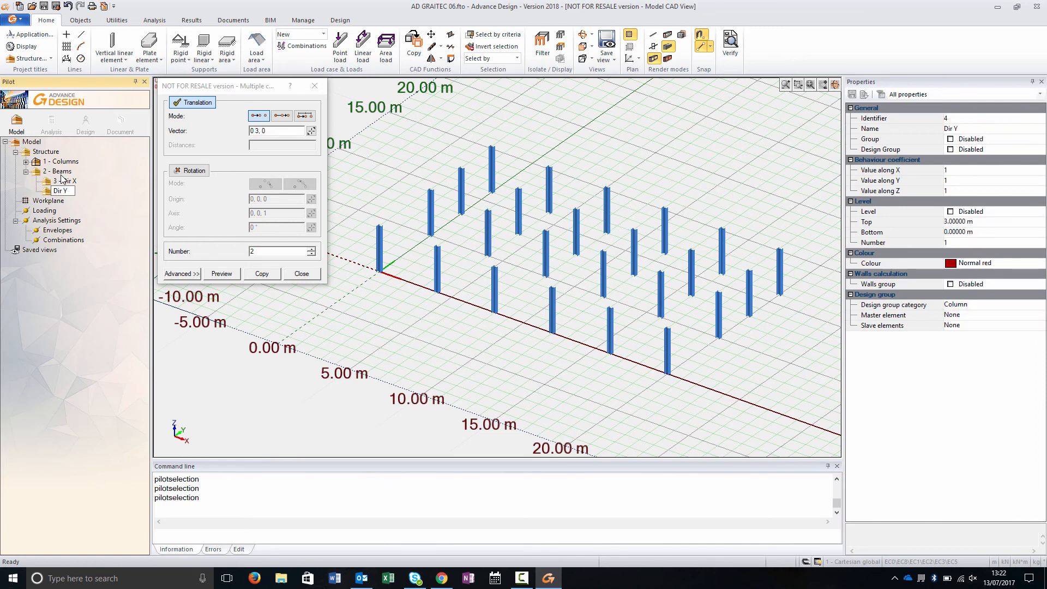
Draw a UB305x165x54 linear element in the Dir X system between the tops of the front row's first two columns.
left_click(63, 181)
left_click(114, 57)
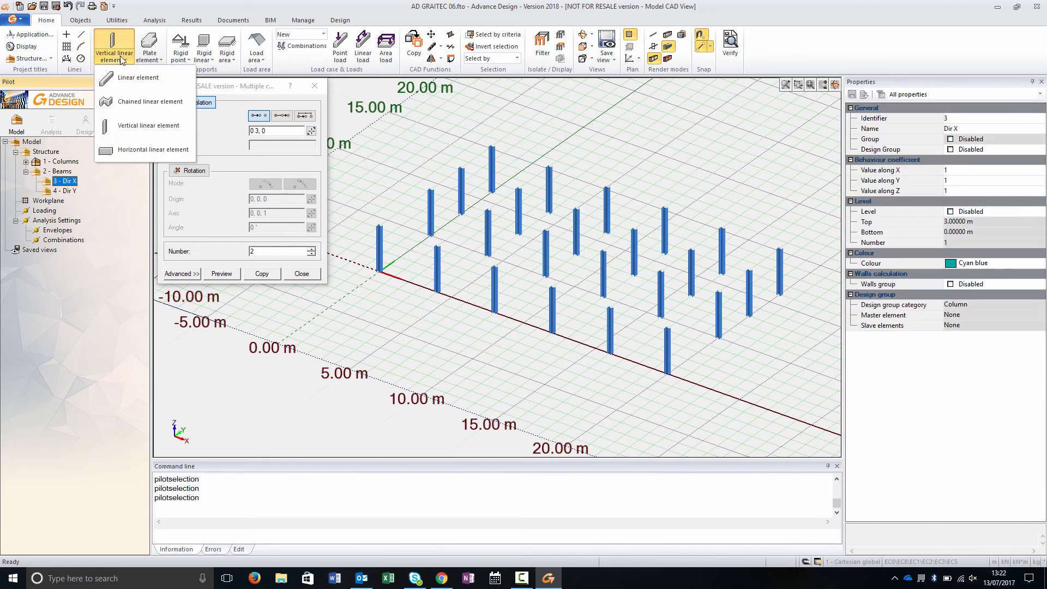
left_click(123, 83)
left_click(962, 223)
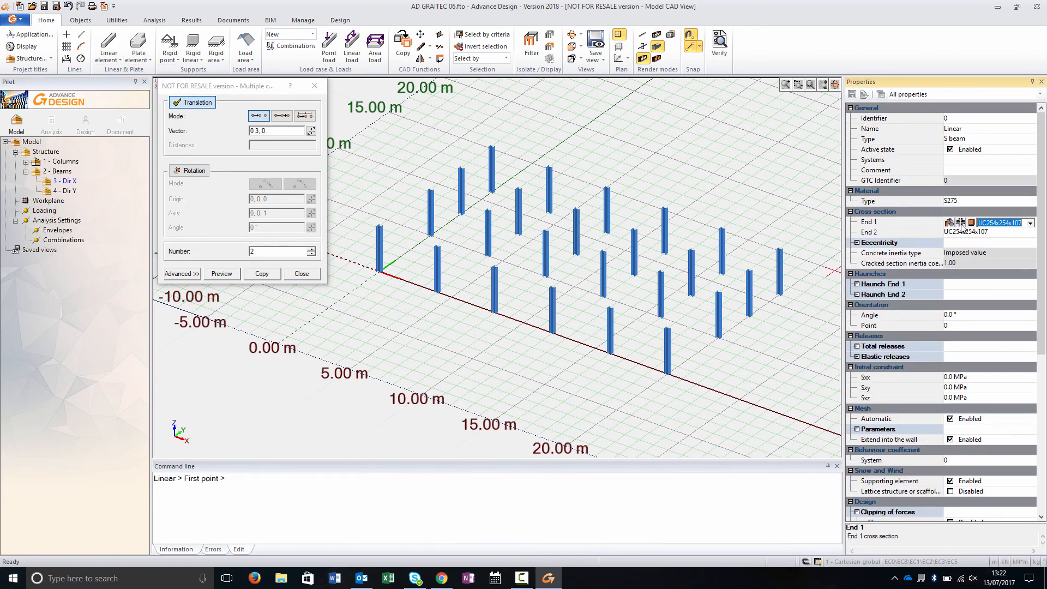
left_click(1030, 223)
left_click(996, 269)
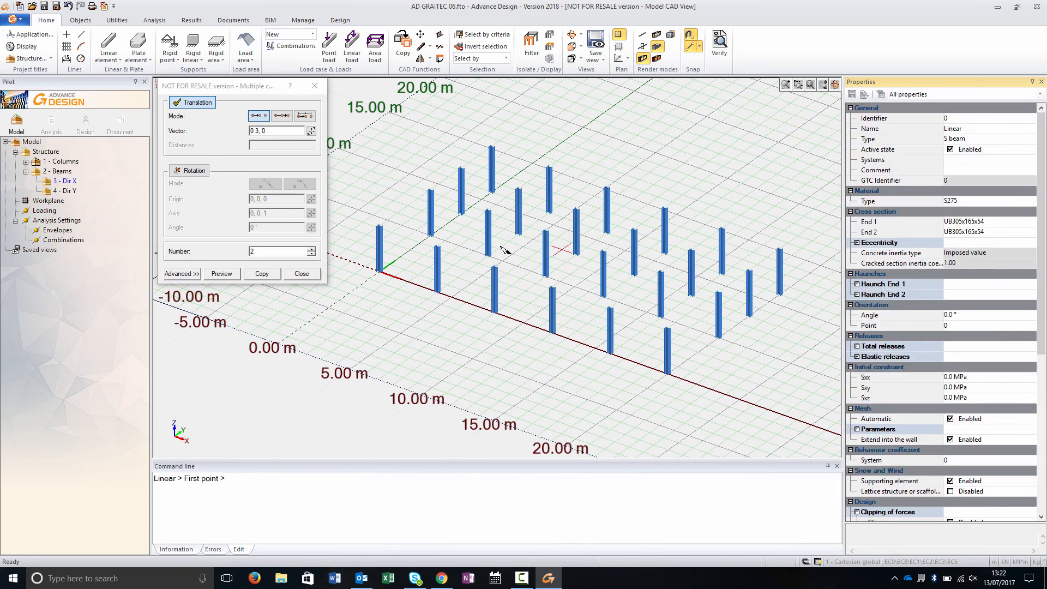
left_click(379, 225)
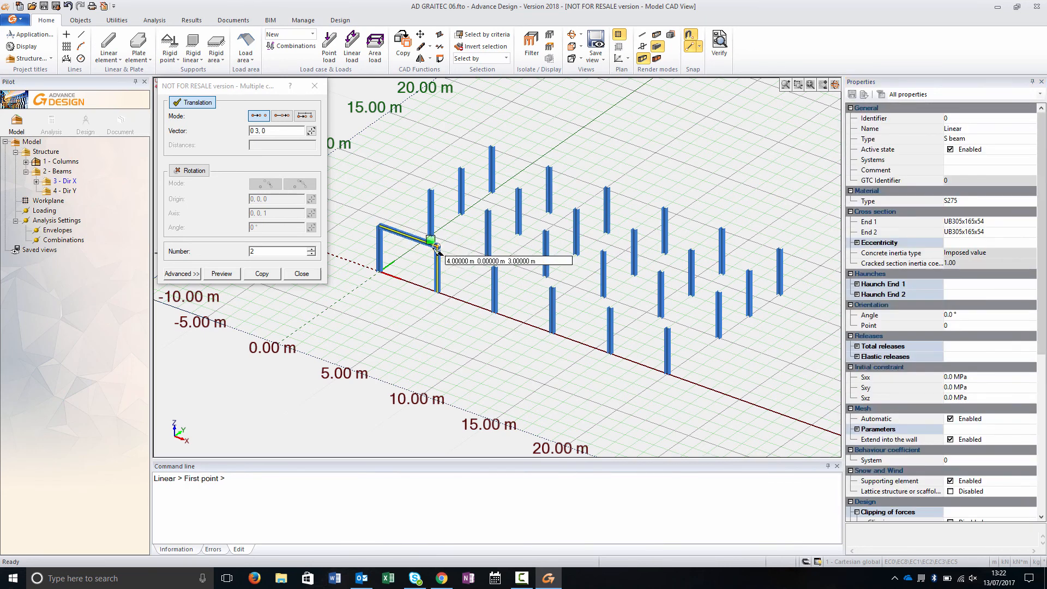
left_click(434, 243)
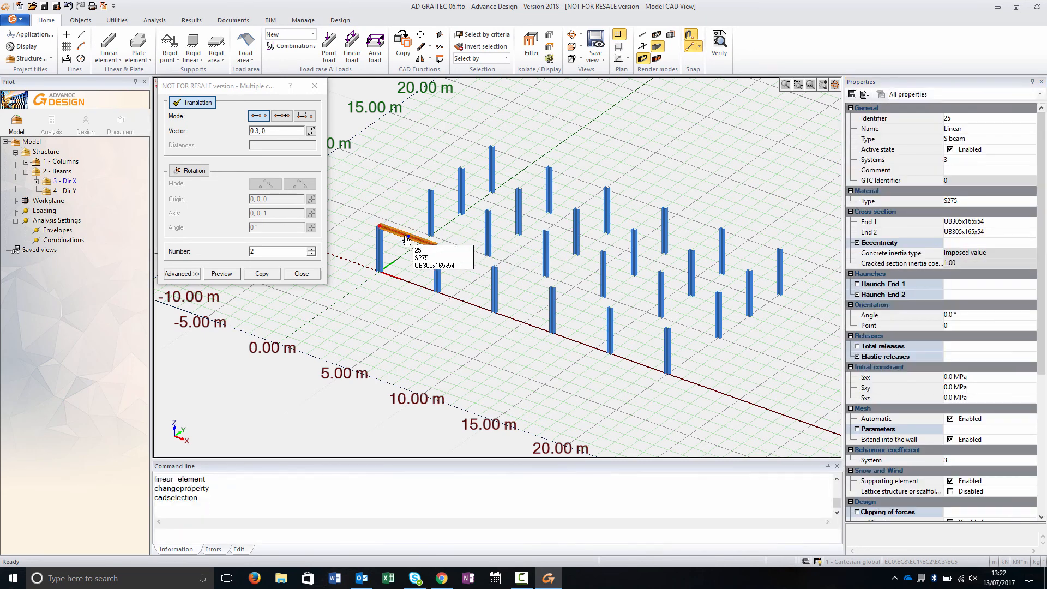
Make four copies of the Dir X beam along the front column row, with the displacement vector 4, 0, 0.
left_click(311, 130)
left_click(379, 225)
left_click(436, 243)
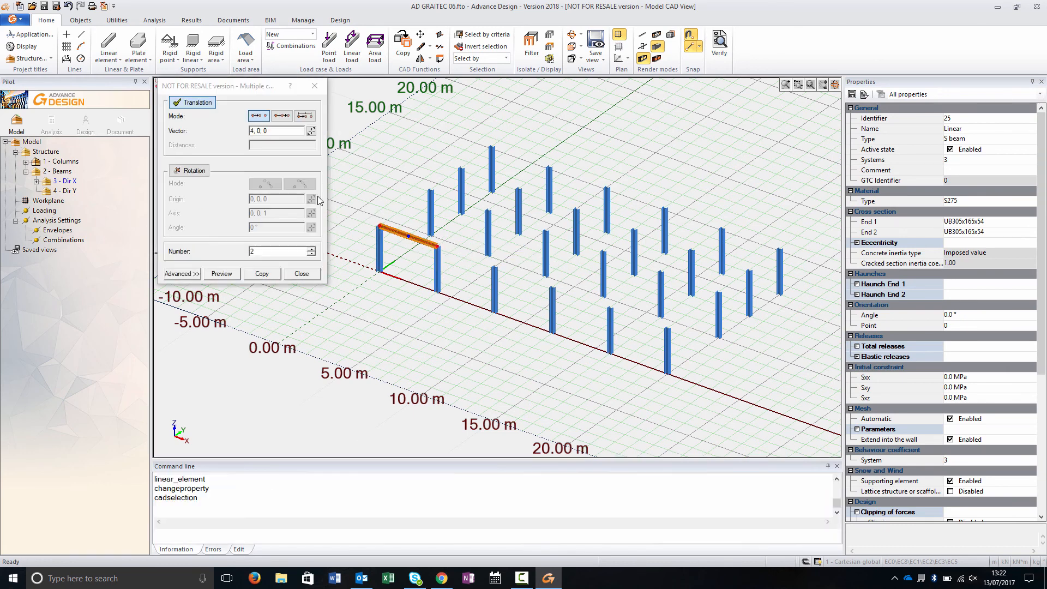
left_click_drag(259, 249, 243, 253)
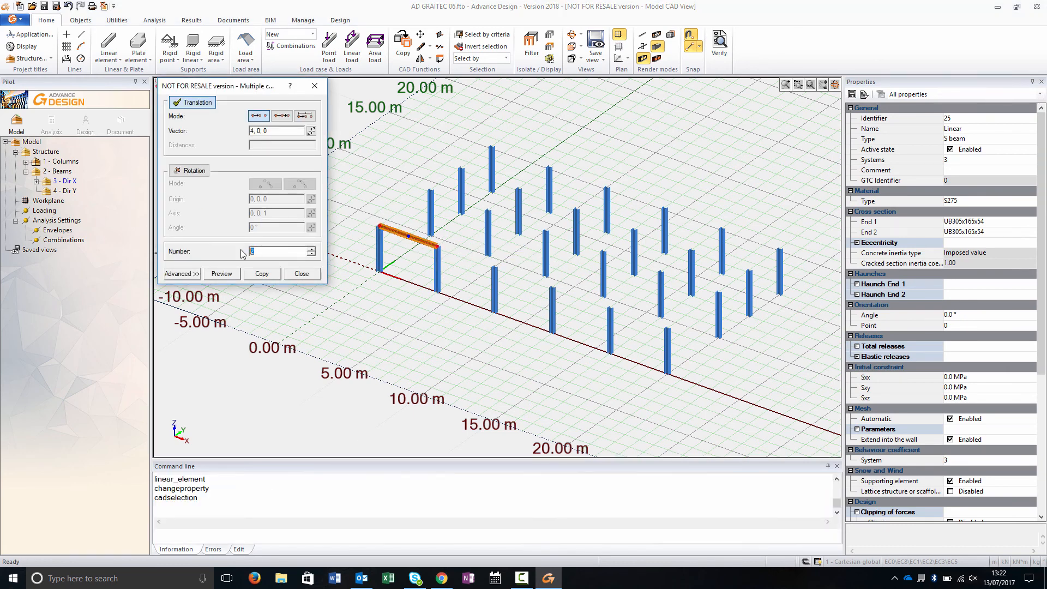
left_click(222, 275)
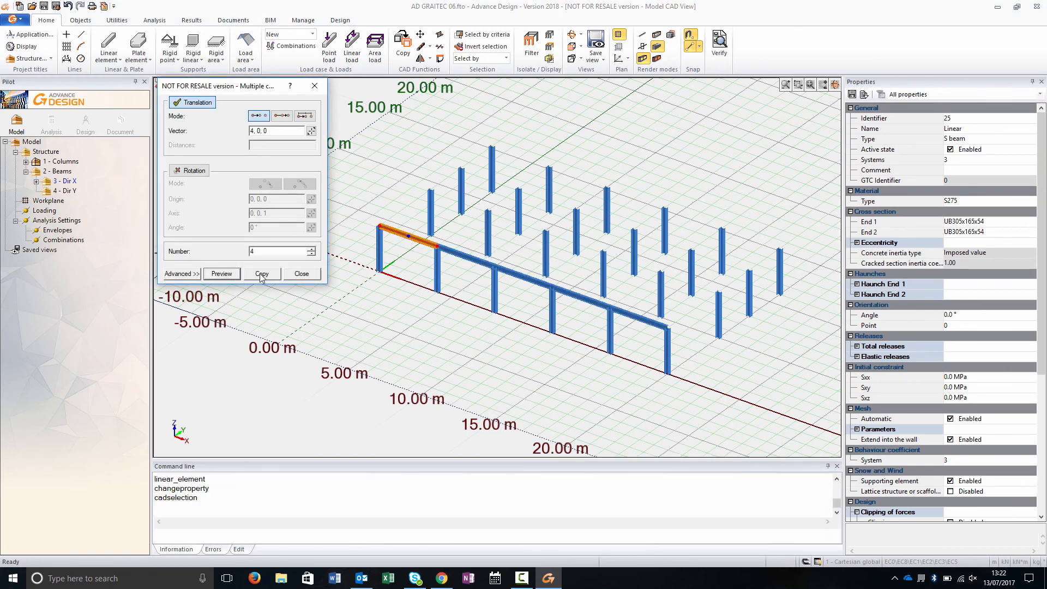
Copy all five Dir X beams onto the column tops of the three rows behind.
left_click(63, 180)
key("space")
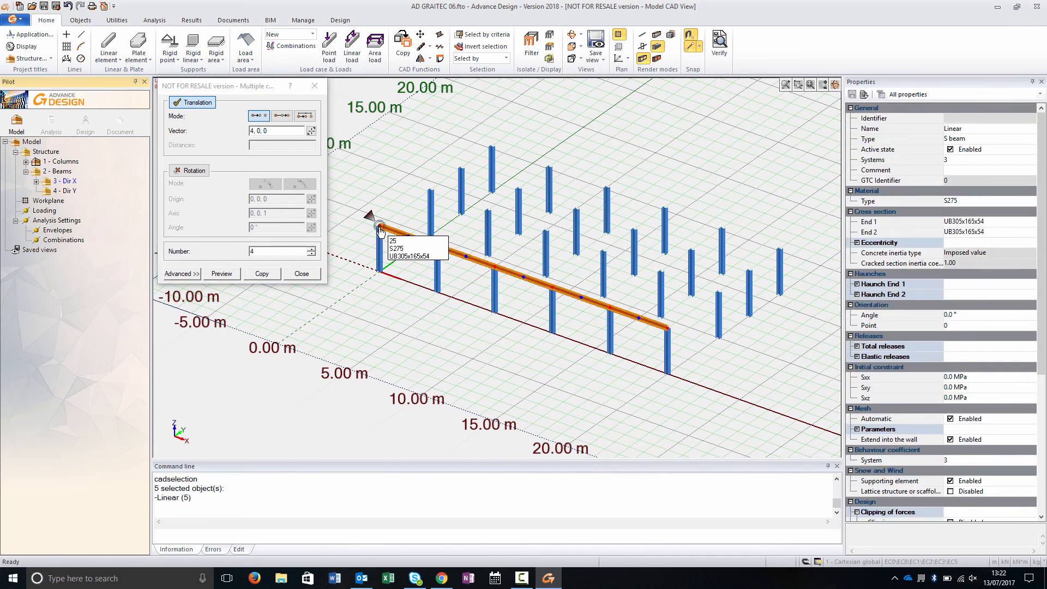
left_click(380, 228)
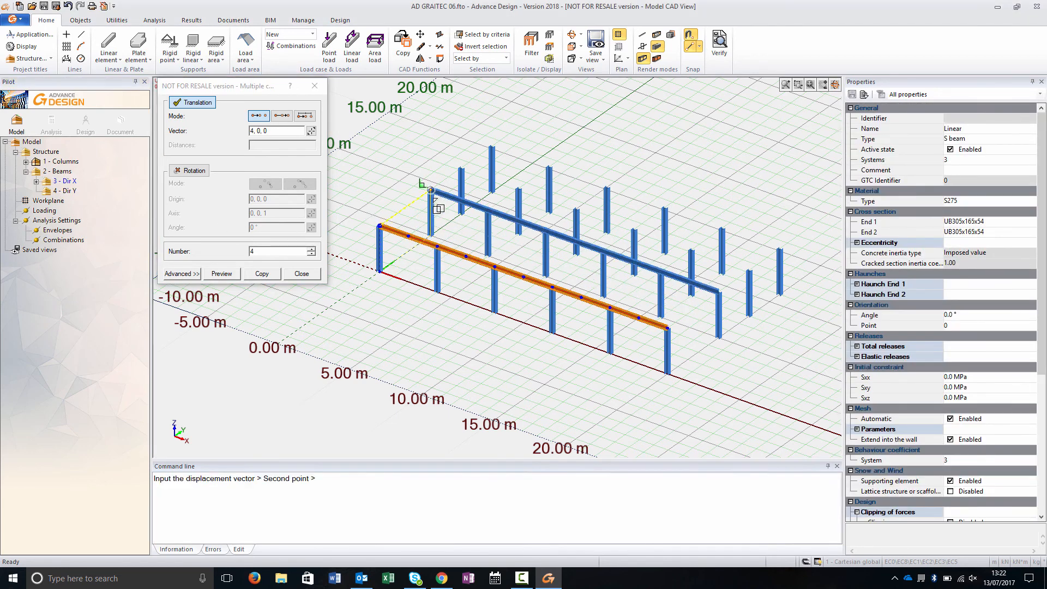
left_click(492, 147)
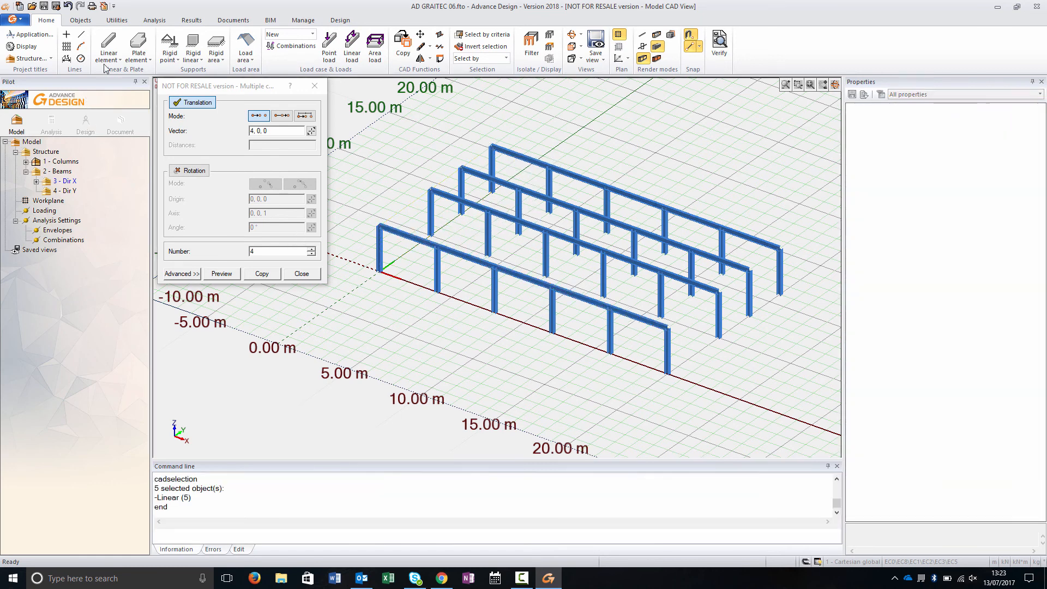
Draw three linear elements in the Dir Y system connecting the first column tops of the four rows.
left_click(65, 191)
left_click(109, 44)
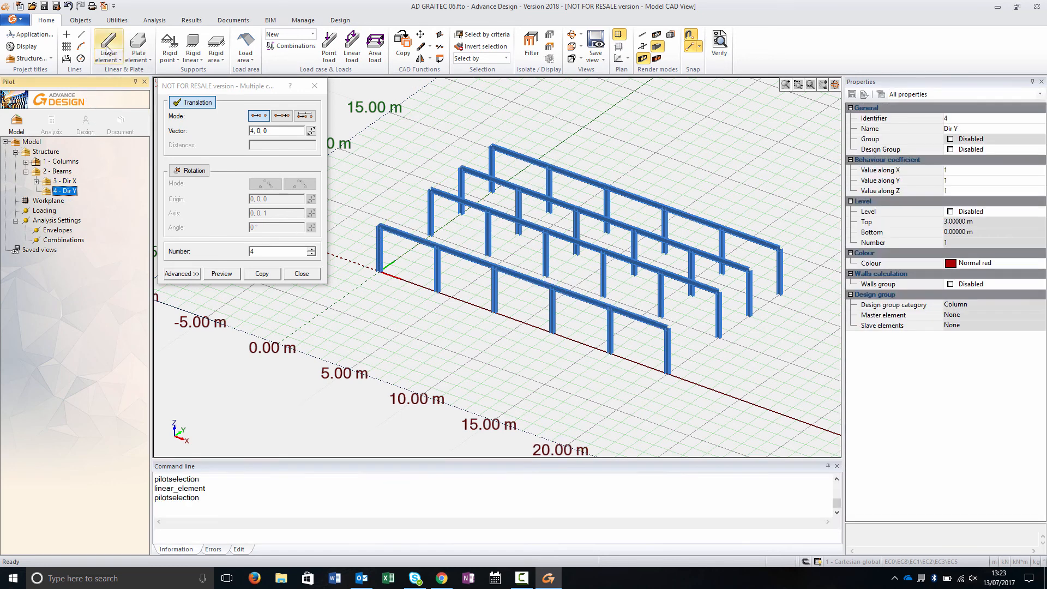
left_click(380, 227)
left_click(461, 169)
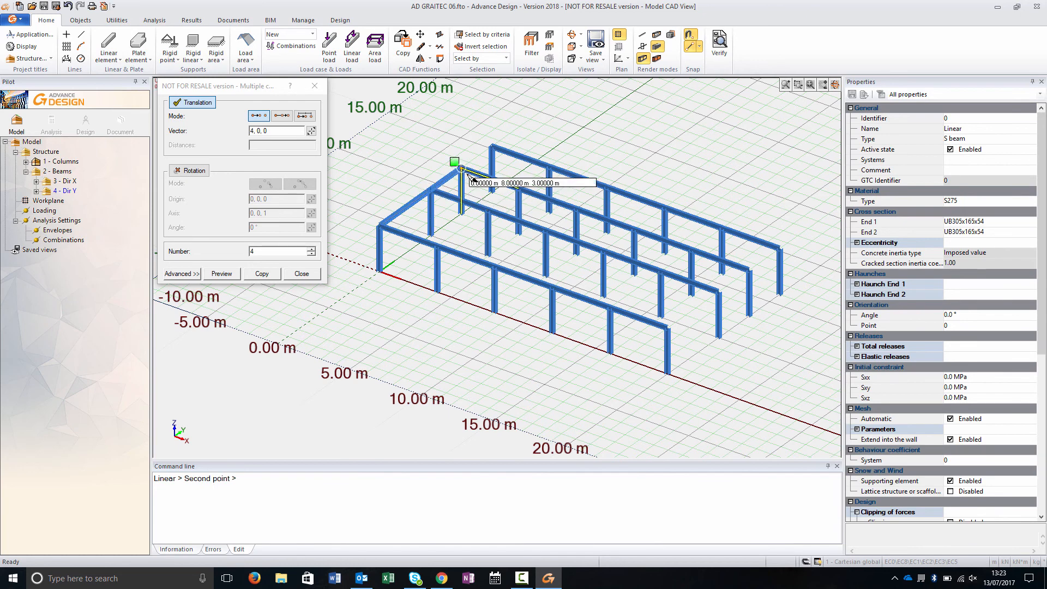
key("Escape")
key("Escape")
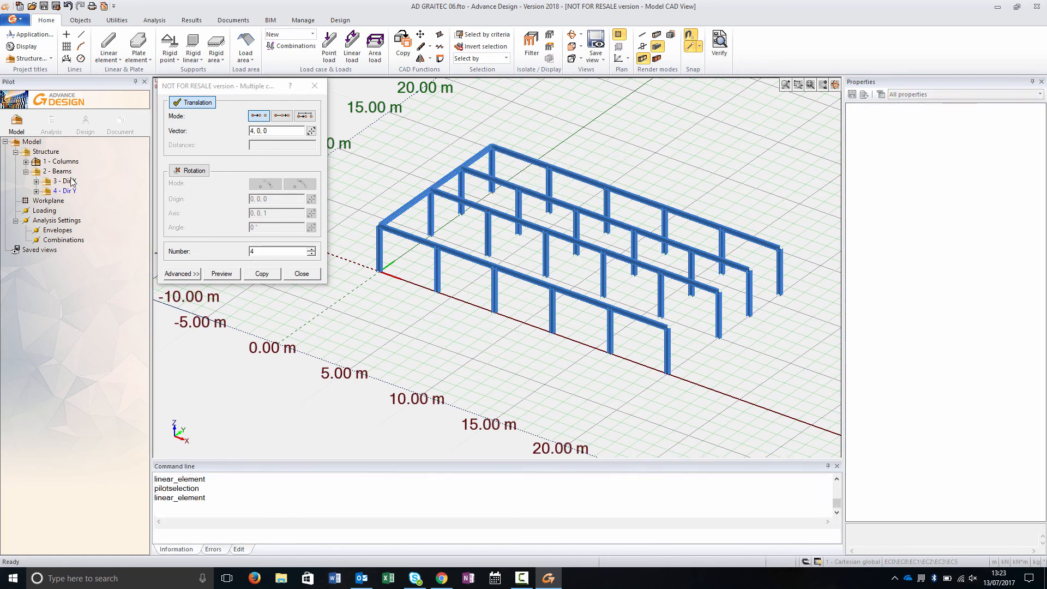
Copy the three Dir Y beams across the frame, dividing a total displacement vector of 20, 0, 0.
left_click(66, 191)
left_click(287, 120)
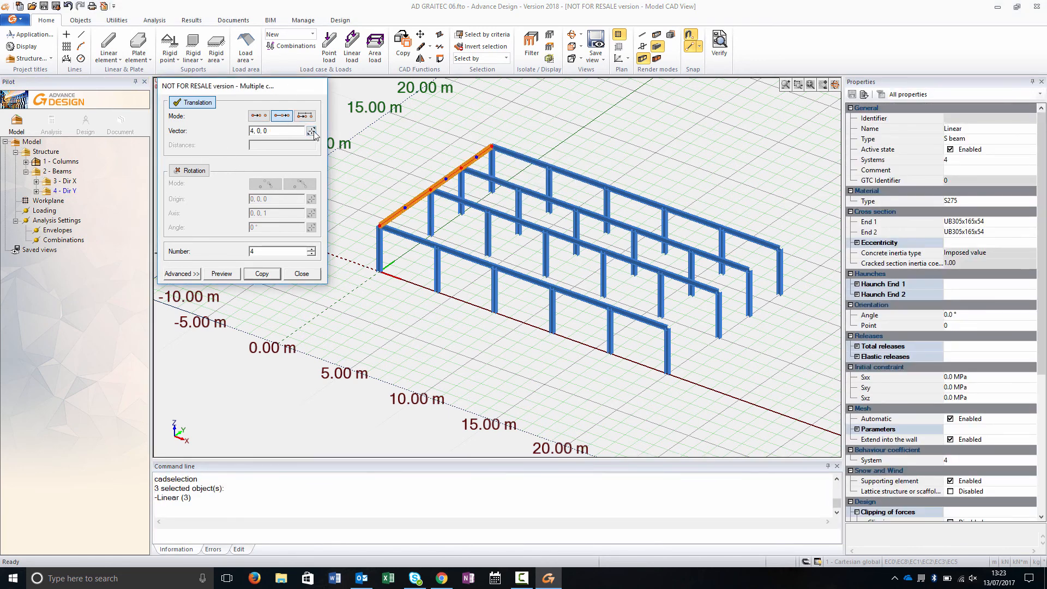
left_click(311, 131)
left_click(380, 226)
left_click(668, 328)
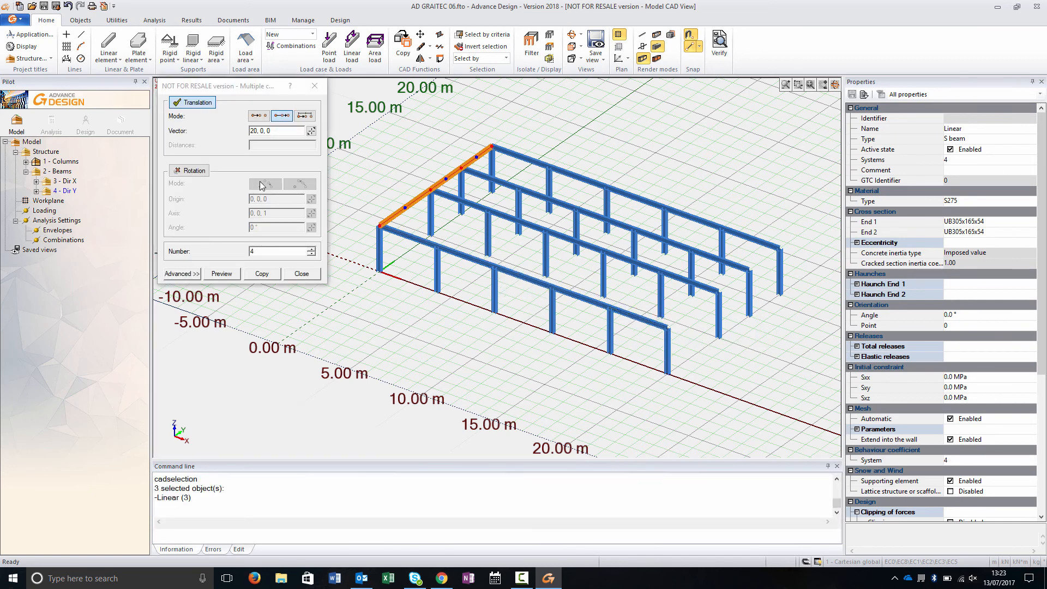
double_click(262, 251)
left_click(236, 277)
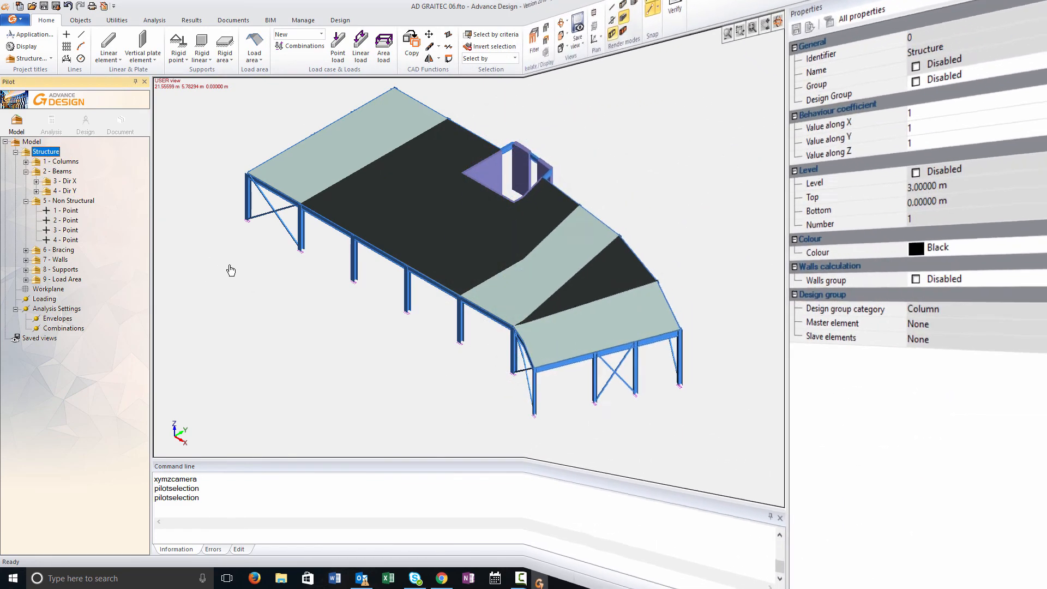
Isolate all load areas of the Load Area system and turn the model to a side elevation.
left_click(67, 299)
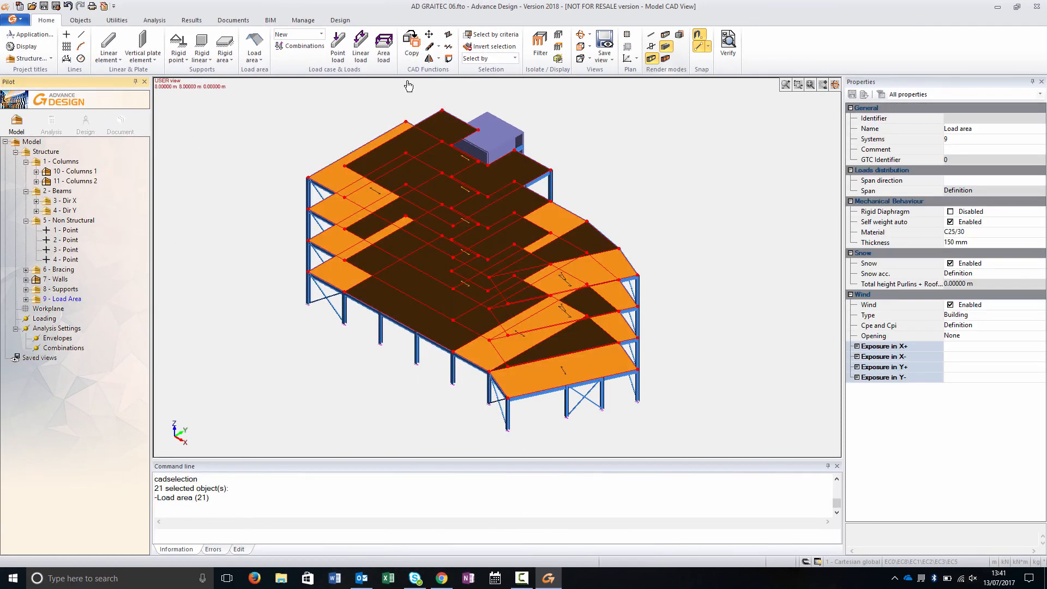
left_click(541, 46)
mouse_move(629, 213)
middle_mouse_down("shift")
mouse_move(713, 180)
mouse_move(647, 215)
middle_mouse_up("shift")
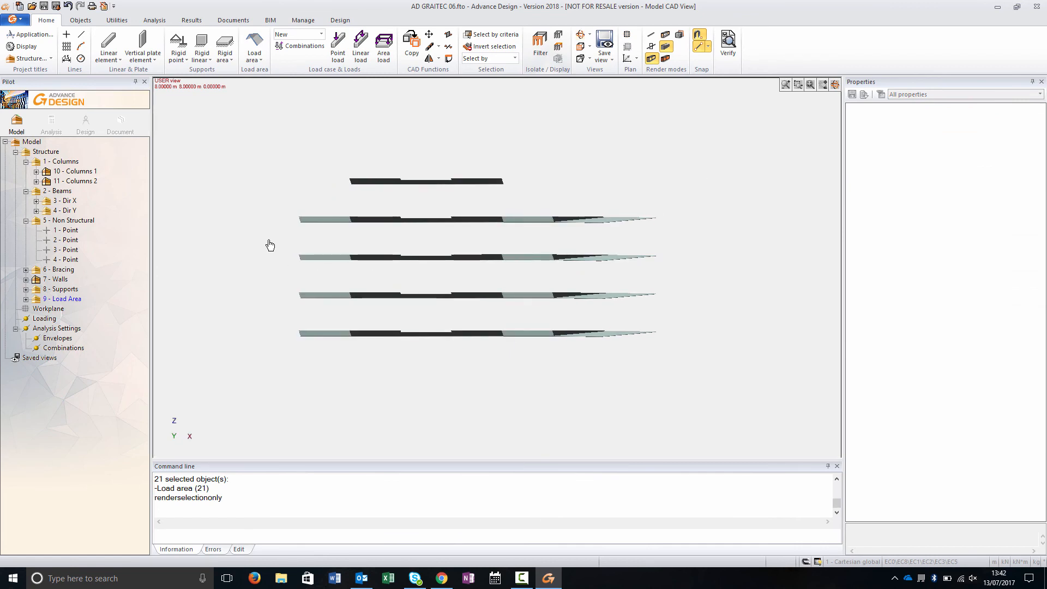
Start Loads on selection for the lower three floors' load areas and the fourth floor's central one, creating dead, live and wind load cases.
left_click_drag(270, 243, 697, 367)
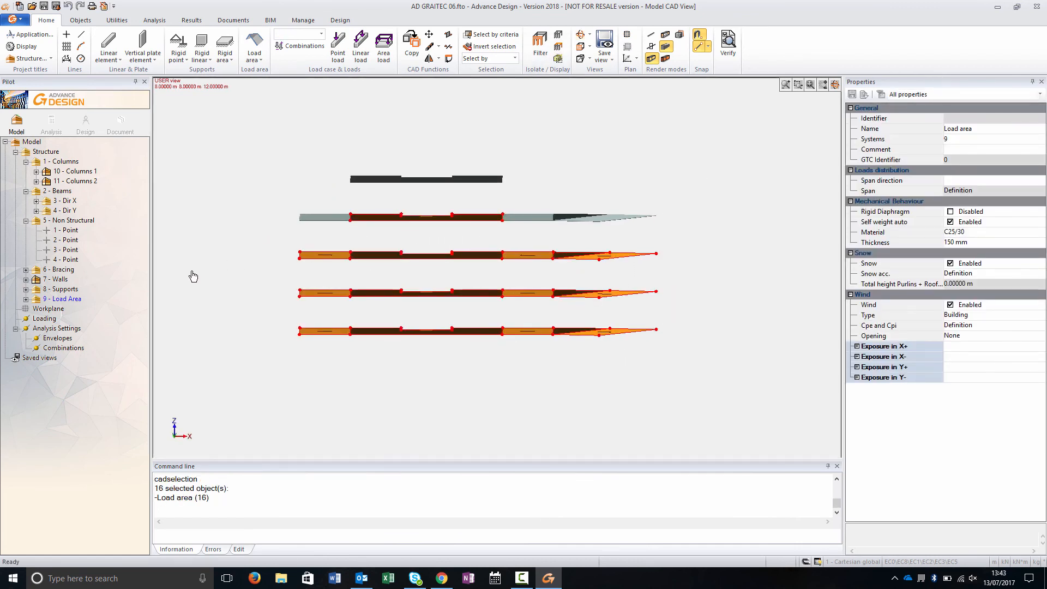
right_click(221, 262)
left_click(275, 352)
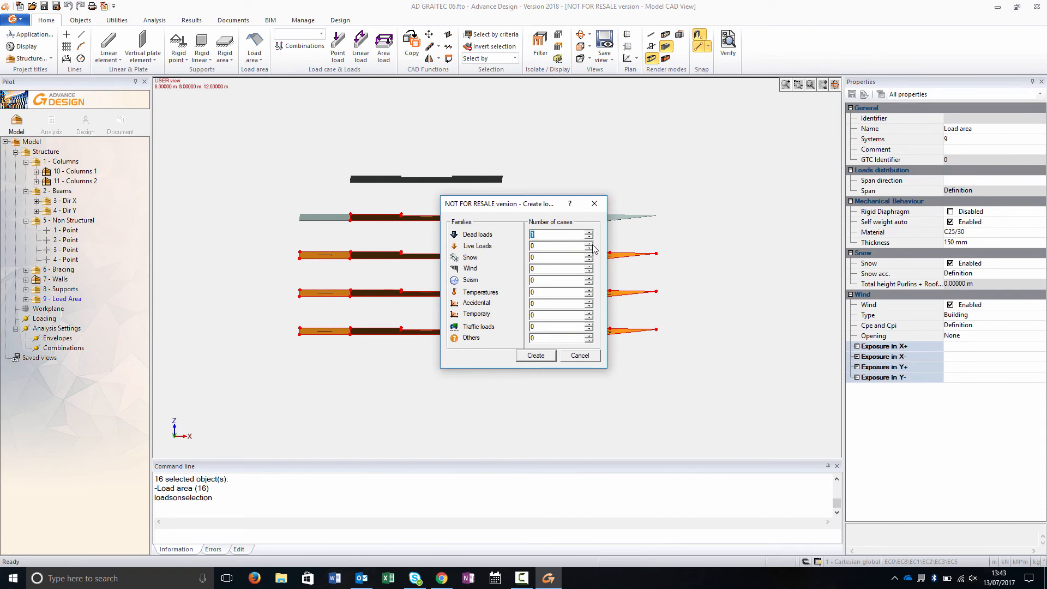
left_click(536, 356)
Apply an area load with FZ -1.50 kN in load case 2 to the selected load areas.
left_click(553, 299)
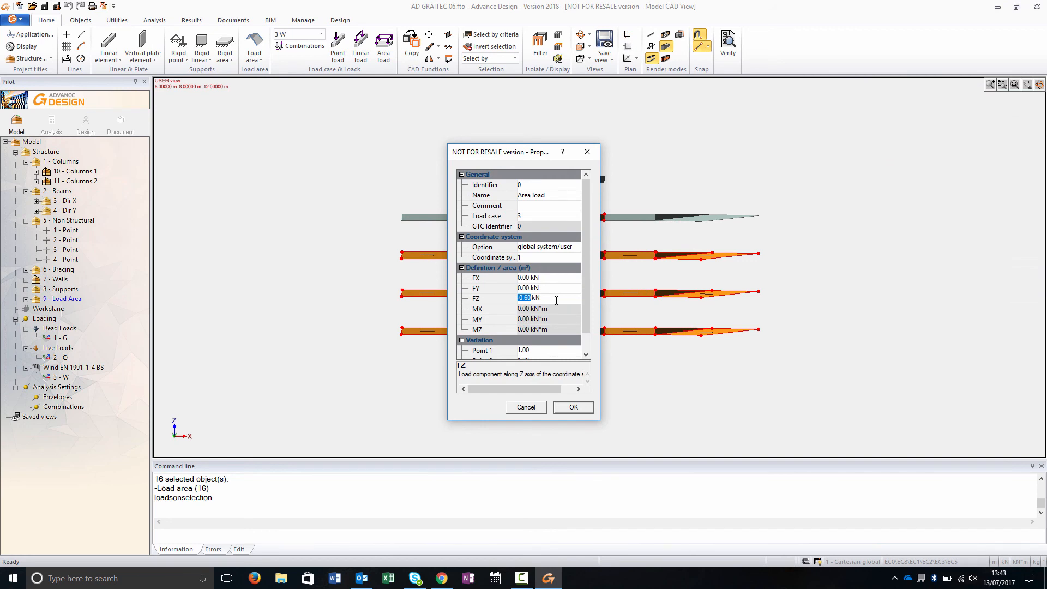
left_click(526, 217)
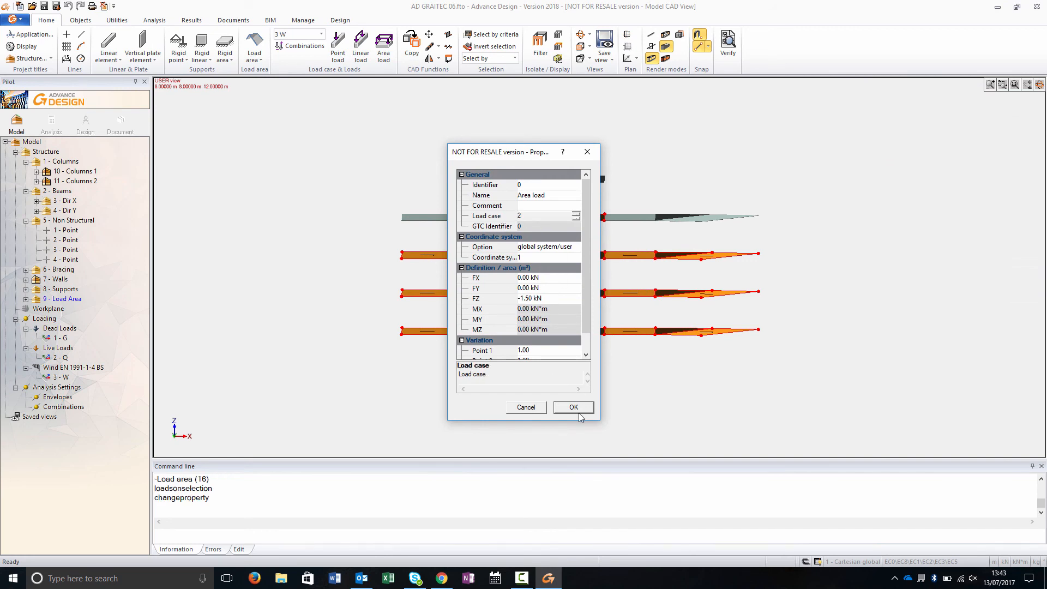
left_click(577, 411)
Clear the selection and auto-scale the displayed loads in a 3D view of the floors.
key("Escape")
middle_click_drag(520, 405, 514, 311)
right_click(577, 169)
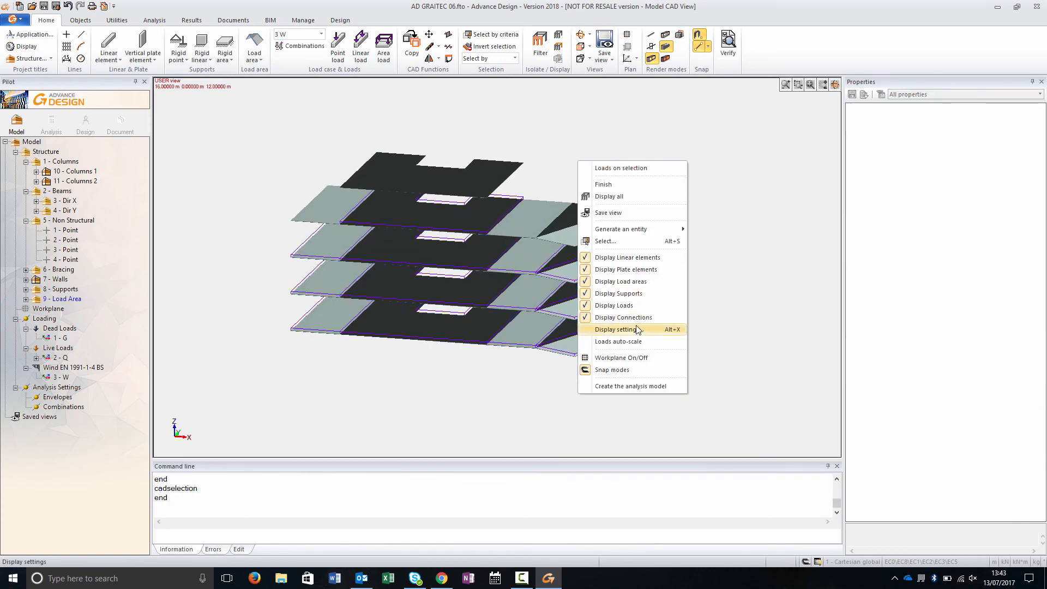
left_click(600, 342)
Copy the fourth floor's area load 3 m up onto the roof load area.
left_click(488, 229)
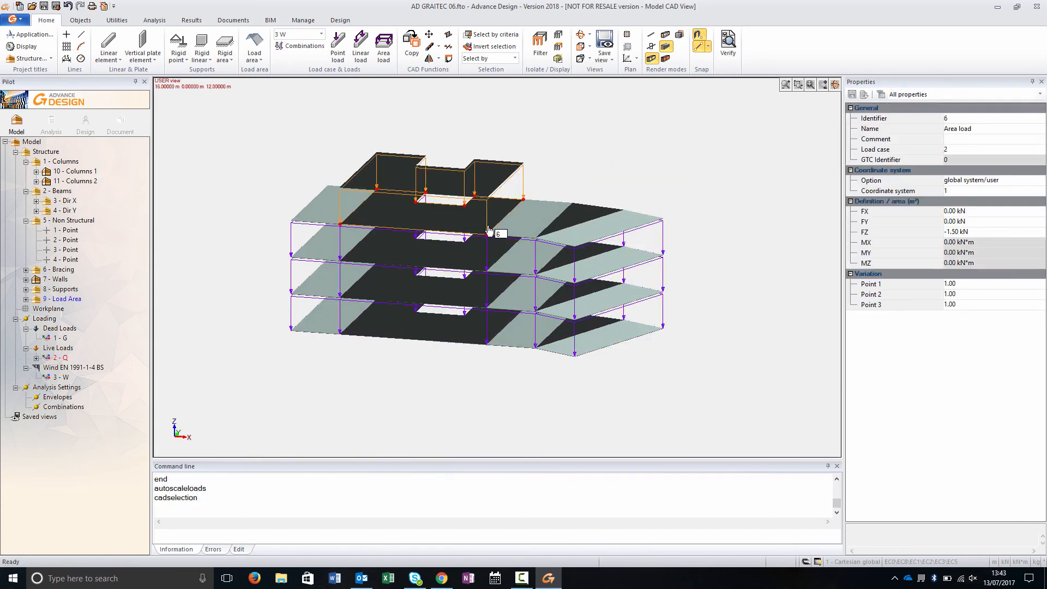
left_click(489, 236)
left_click(513, 195)
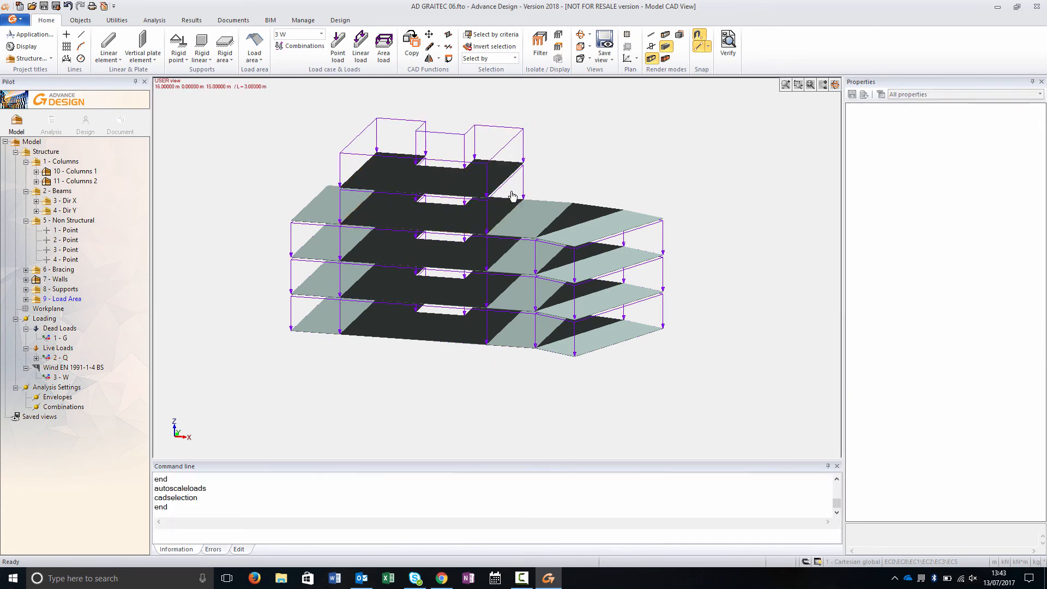
Set the FZ value of the area load on the roof to -0.6 kN and clear the selection.
middle_click_drag(545, 180, 547, 162, "shift")
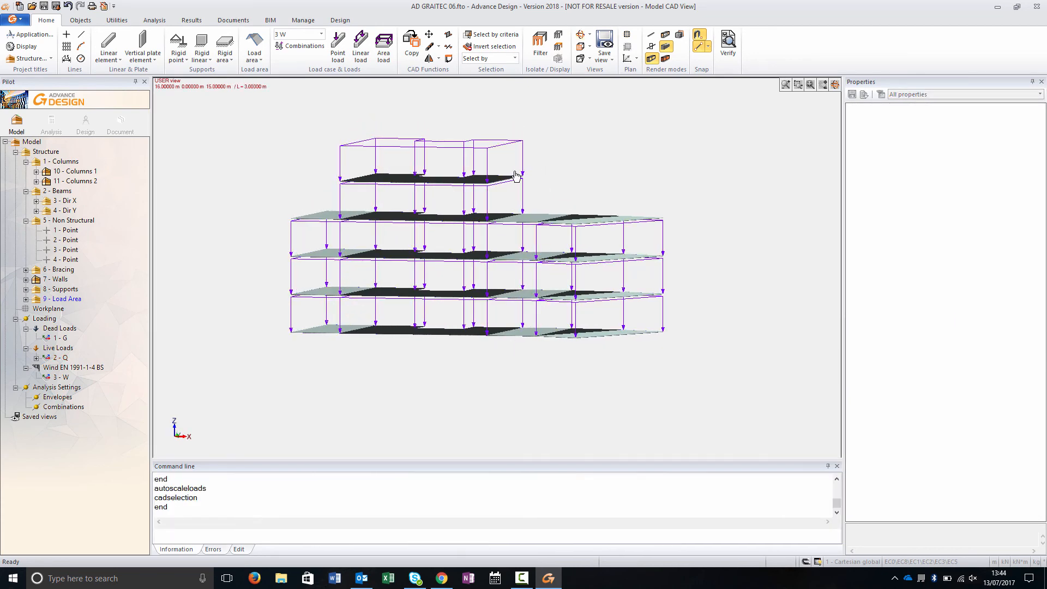
left_click(489, 158)
left_click(964, 232)
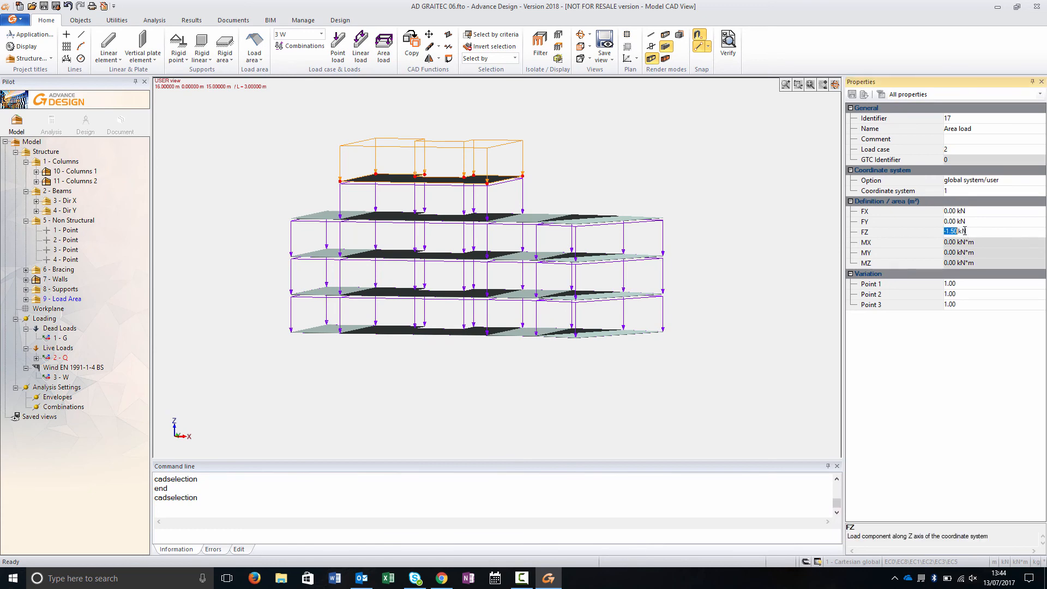
key("Return")
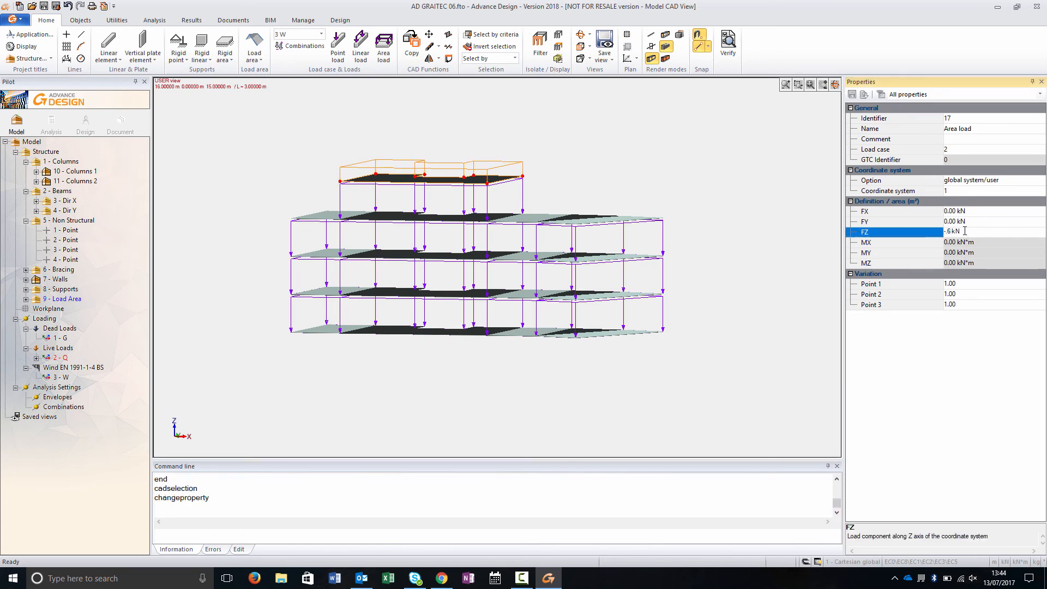
left_click(746, 372)
key("Escape")
Apply an area load with FZ -0.60 kN in load case 2 to the outer load areas on the fourth floor.
middle_click_drag(528, 422, 572, 425, "shift")
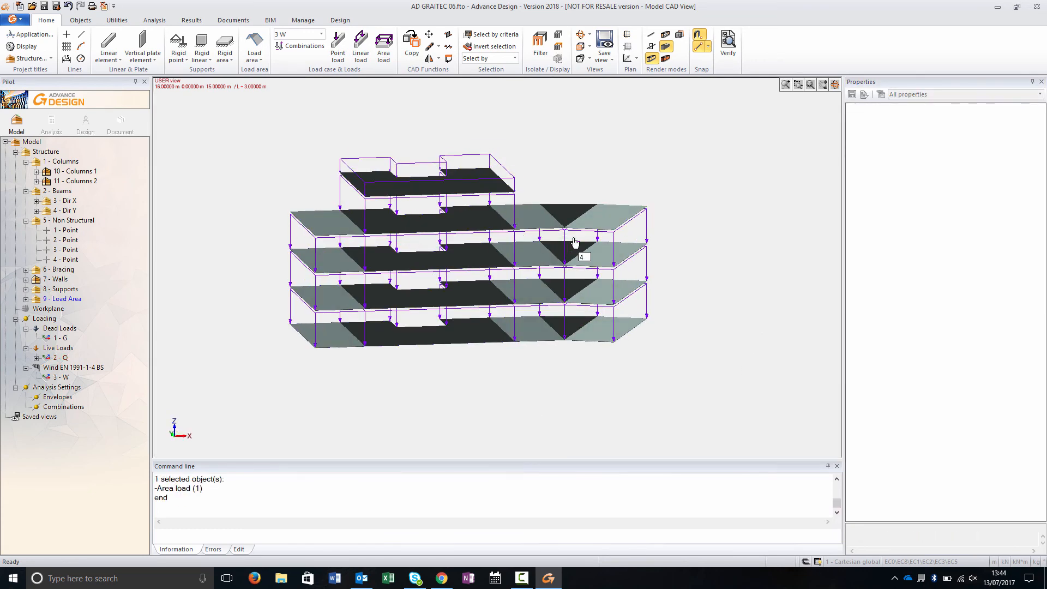
left_click(594, 220)
left_click(526, 221)
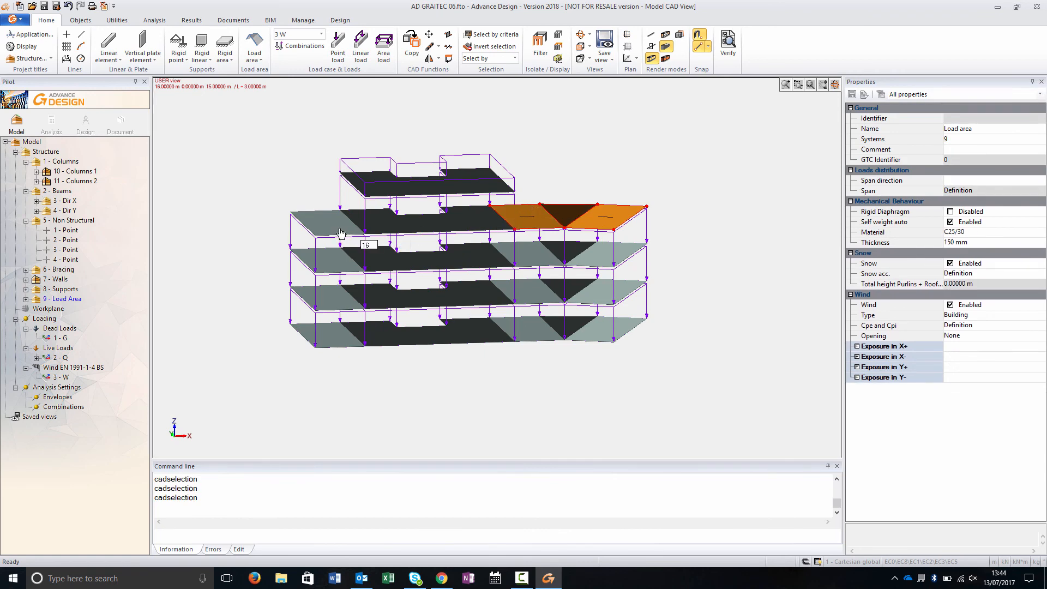
left_click(319, 217)
right_click(199, 245)
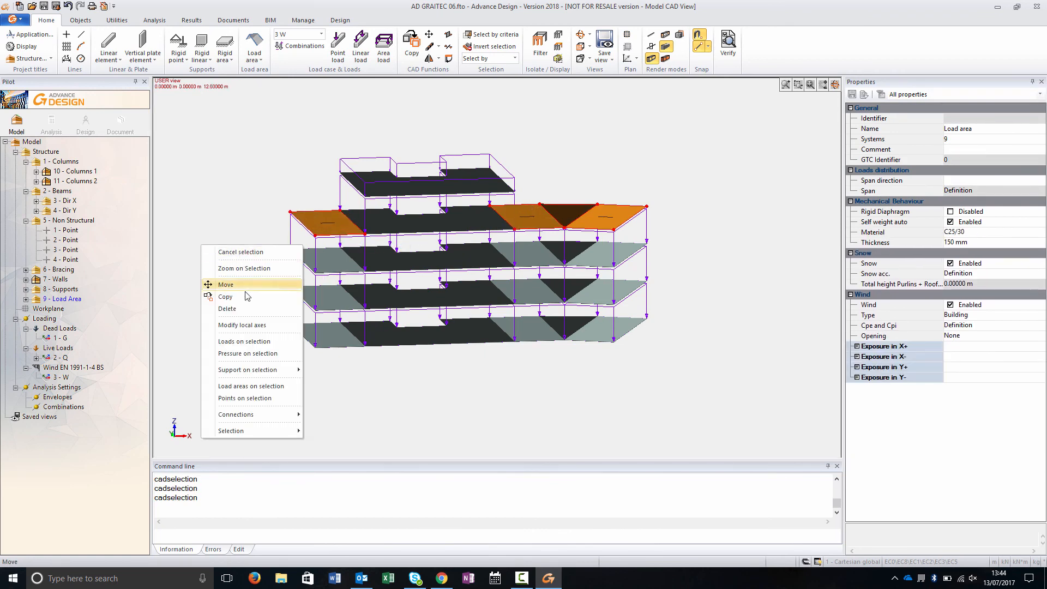
left_click(256, 341)
left_click(546, 298)
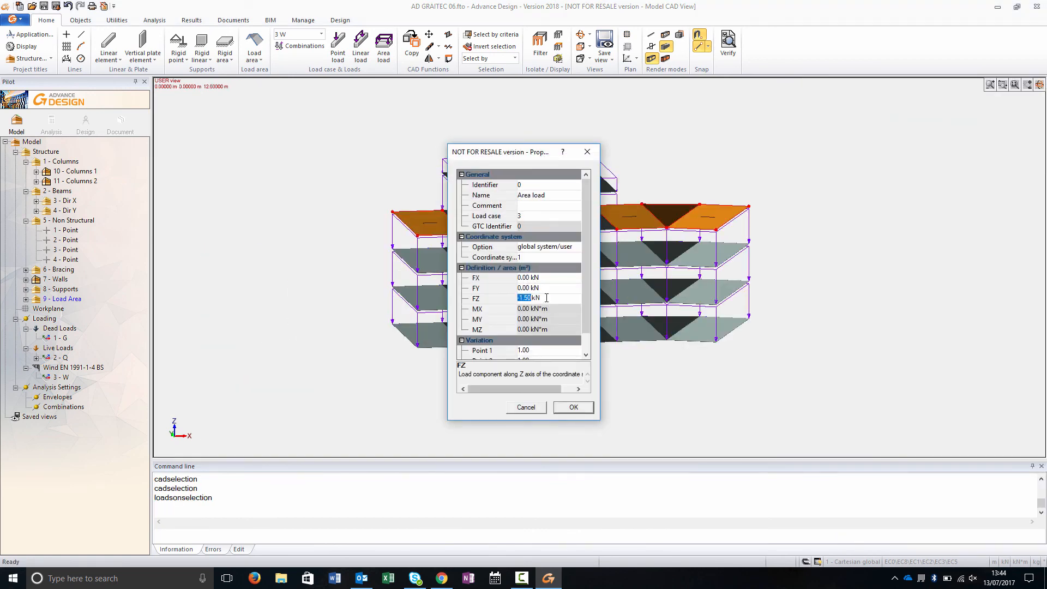
left_click(522, 217)
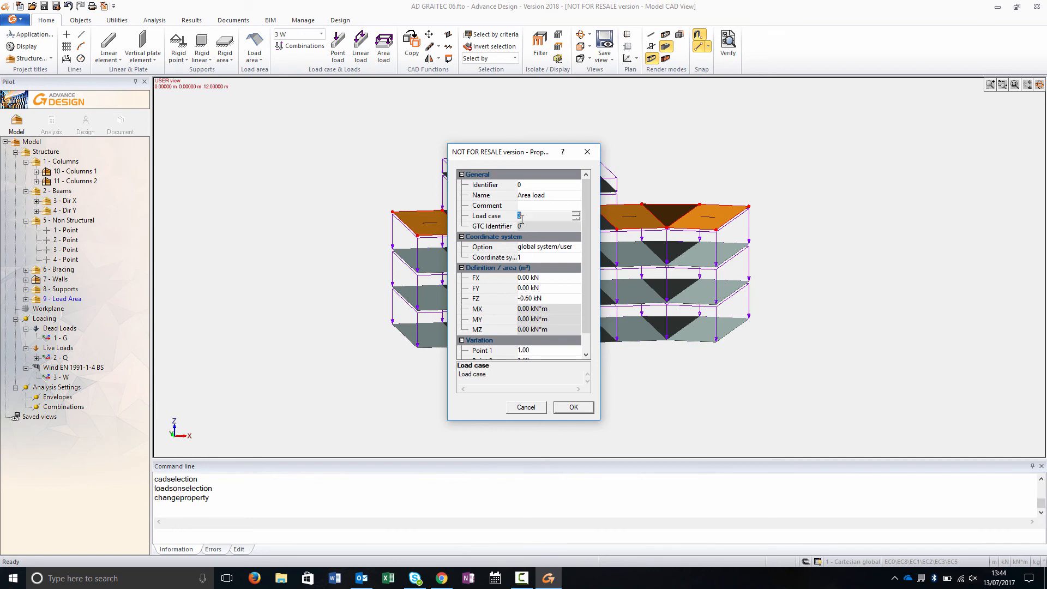
left_click(570, 407)
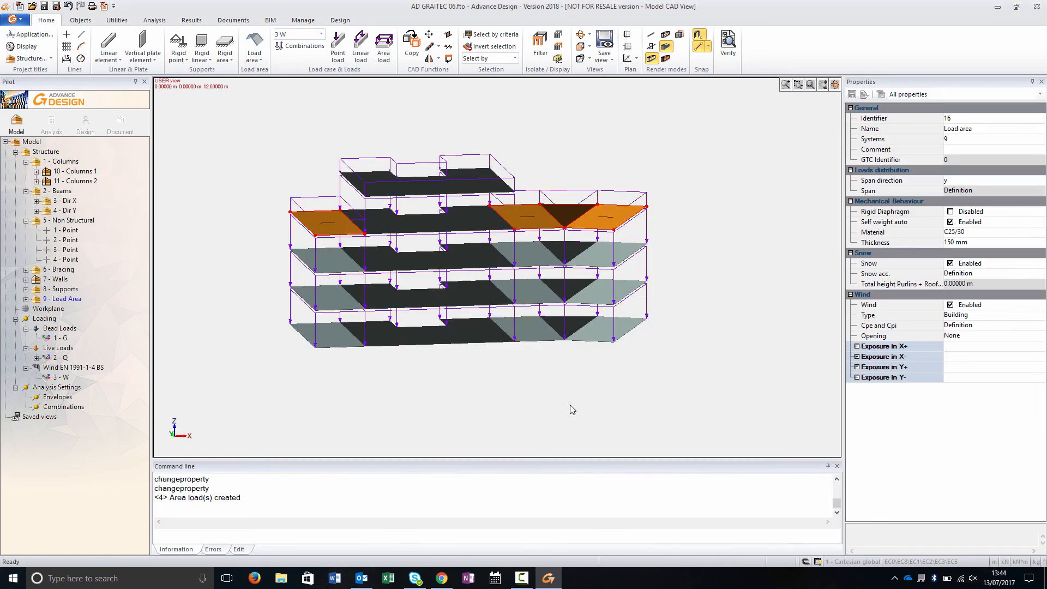
key("Escape")
Display the complete structure and select wind load case 3 - W for the loads.
middle_click_drag(659, 388, 584, 381, "shift")
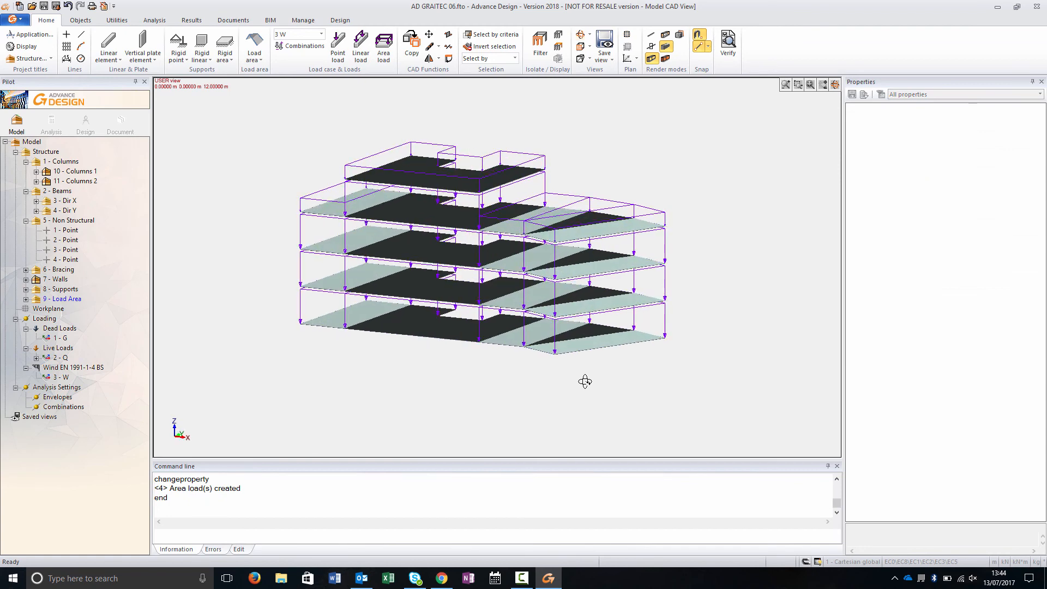
left_click(59, 377)
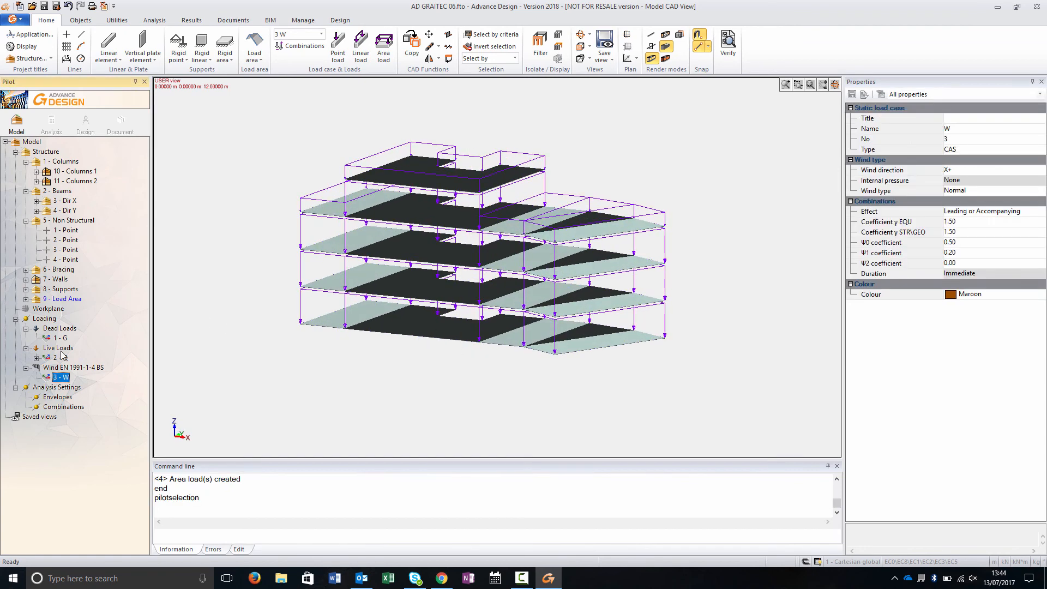
left_click(41, 153)
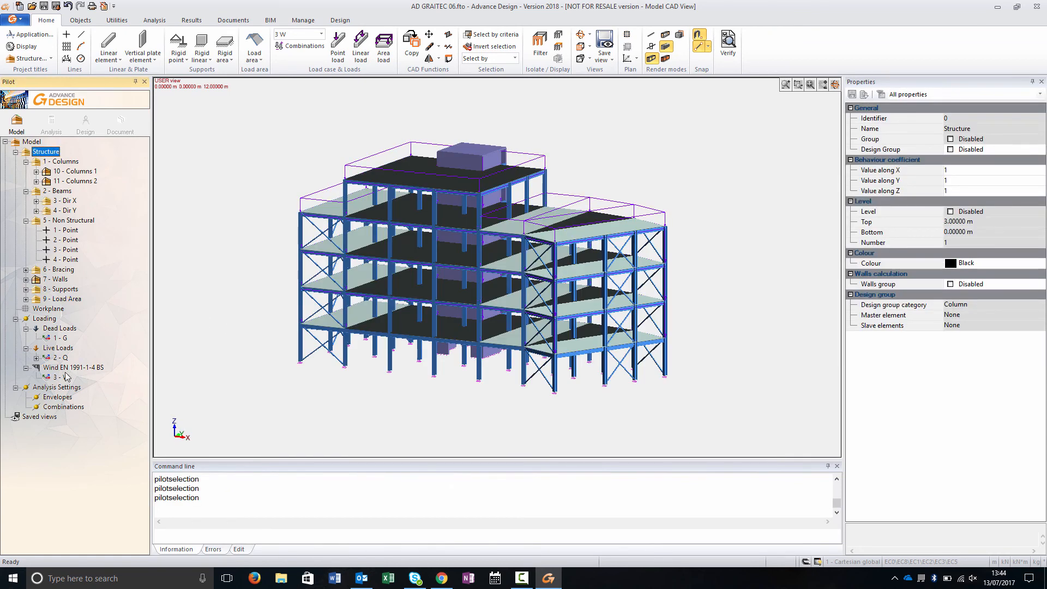
left_click(66, 367)
right_click(68, 367)
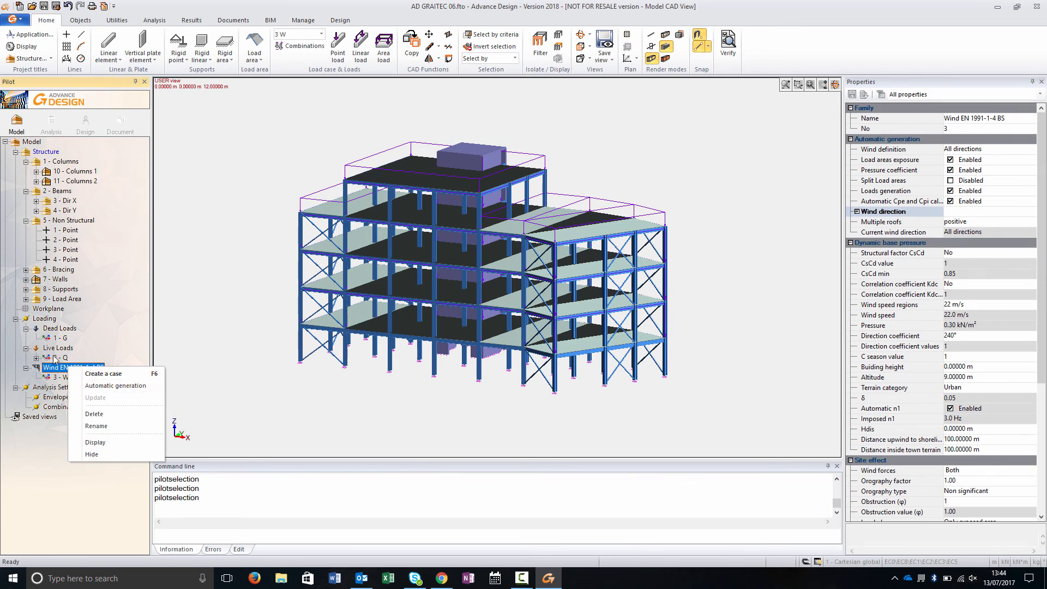
left_click(60, 377)
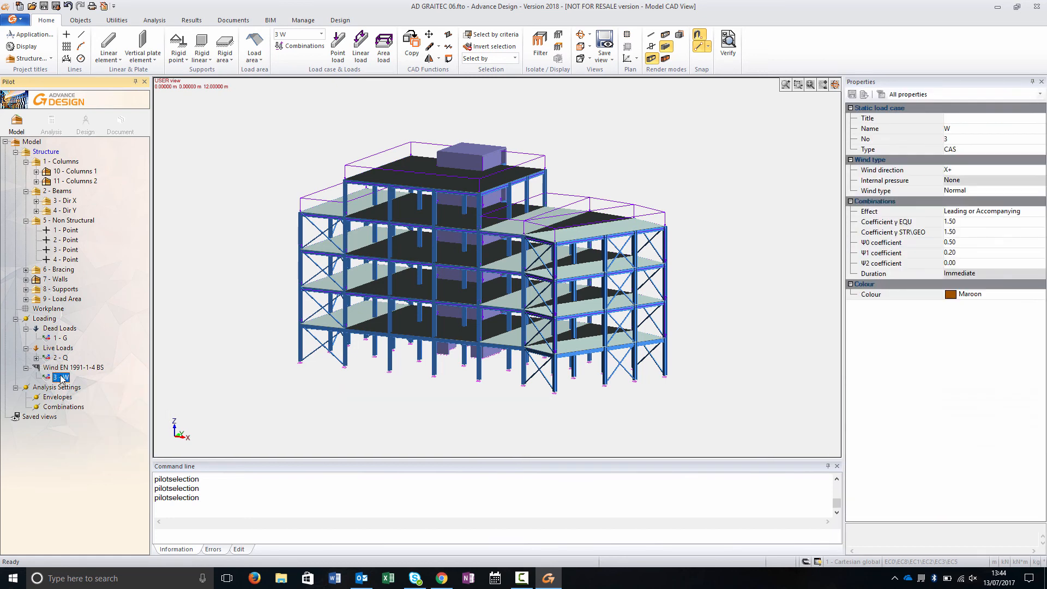
Place point loads with FY 10.00 kN in load case 3 on the end corner column and the front middle column at the second and fourth floors.
left_click(337, 48)
middle_click_drag(737, 211, 613, 198)
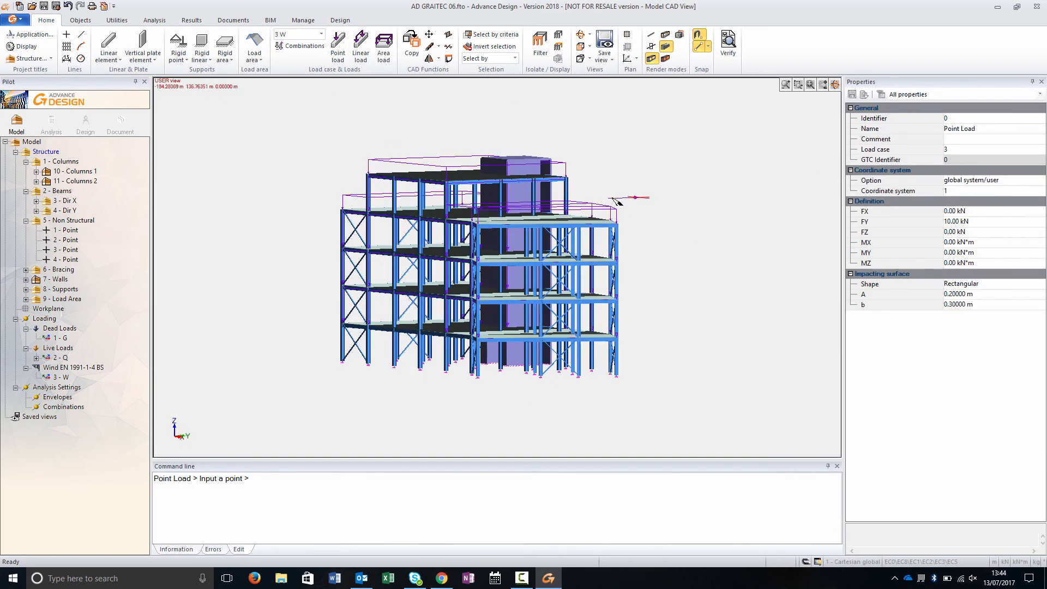
left_click(340, 208)
left_click(340, 284)
middle_click_drag(400, 300, 484, 402)
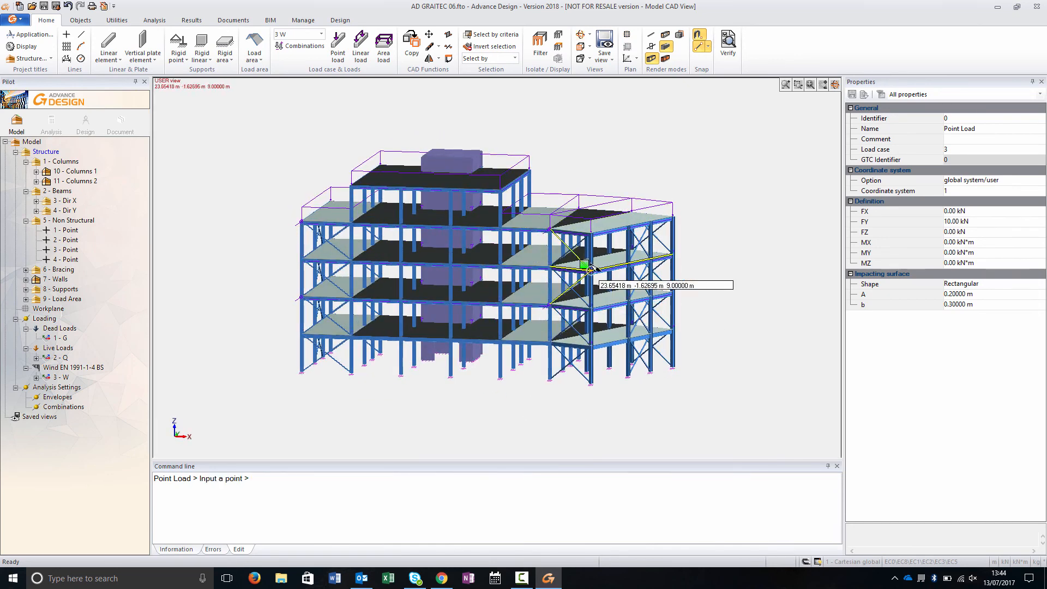
left_click(453, 228)
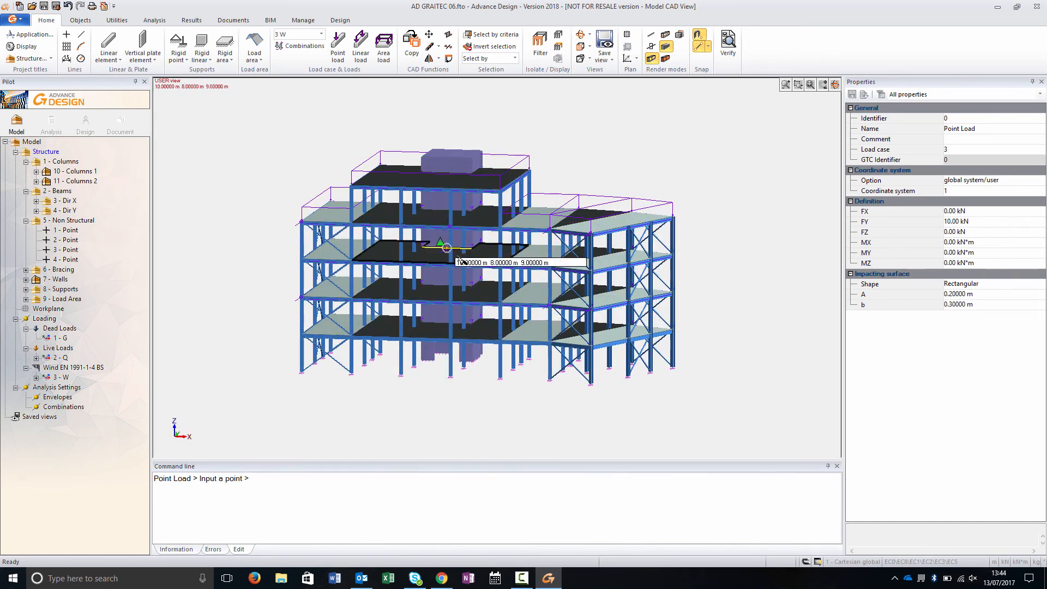
left_click(452, 304)
key("Escape")
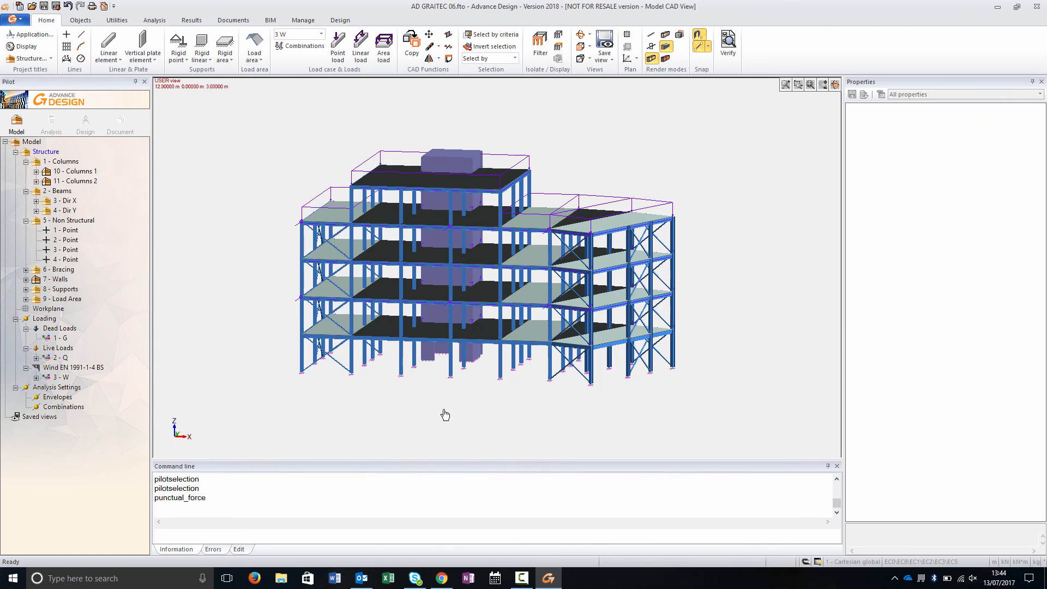
Generate the simplified load combinations, accepting the update of the load case codes.
double_click(57, 408)
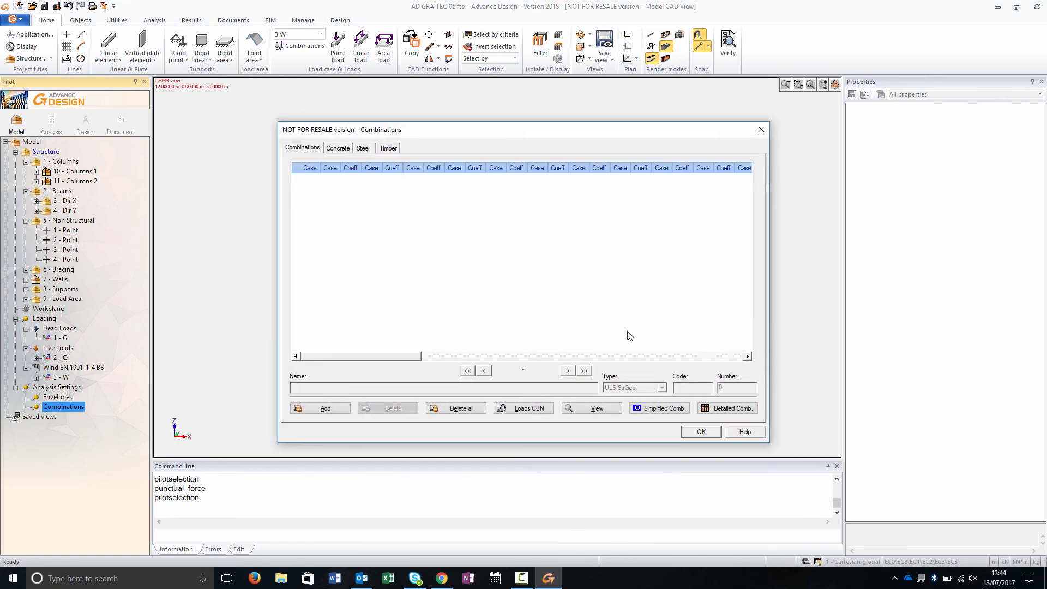
left_click(658, 409)
left_click(696, 429)
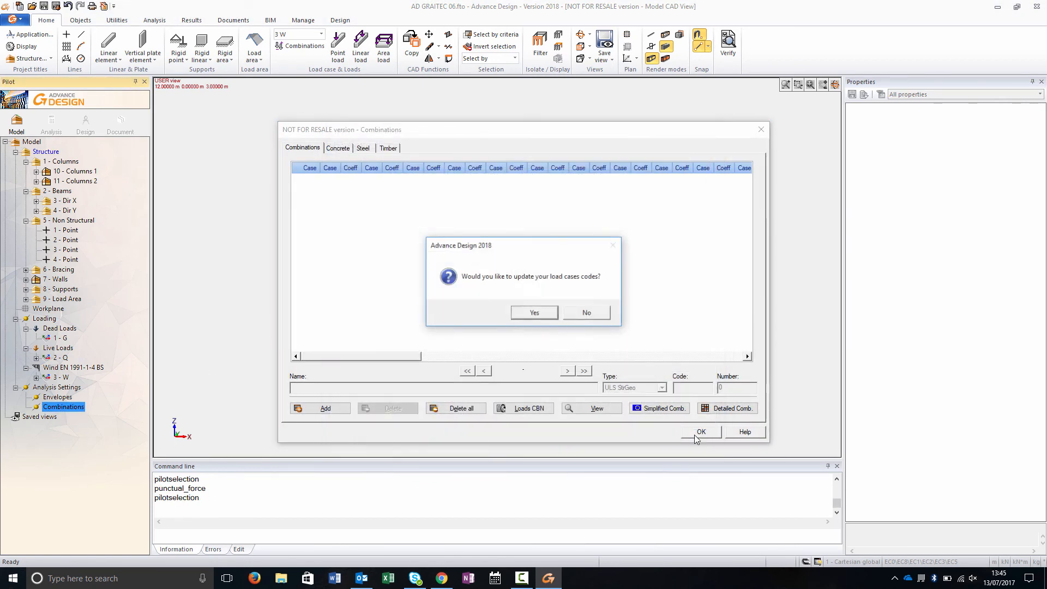
left_click(538, 313)
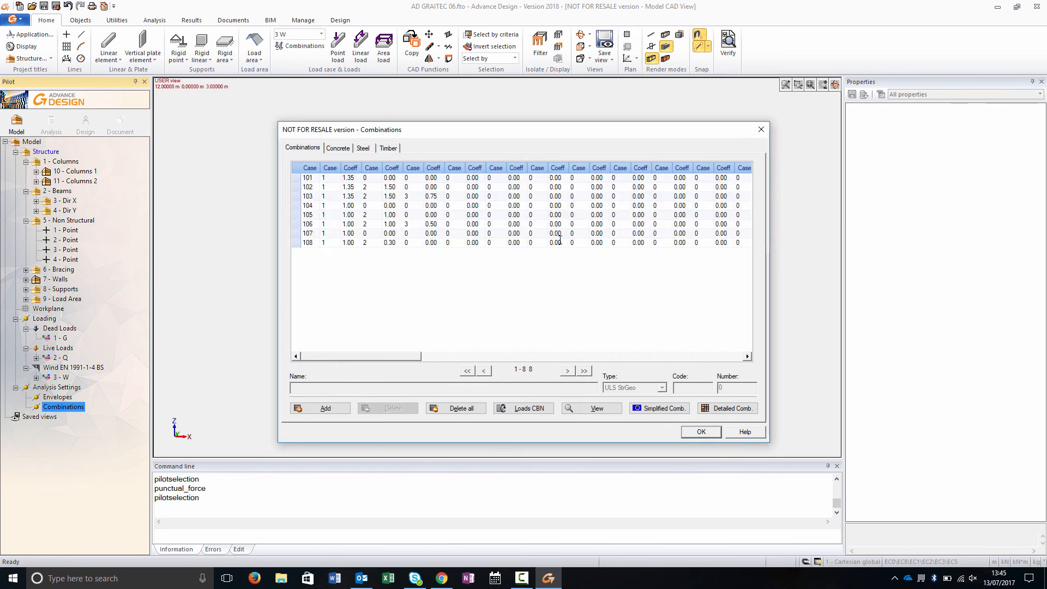
left_click(713, 435)
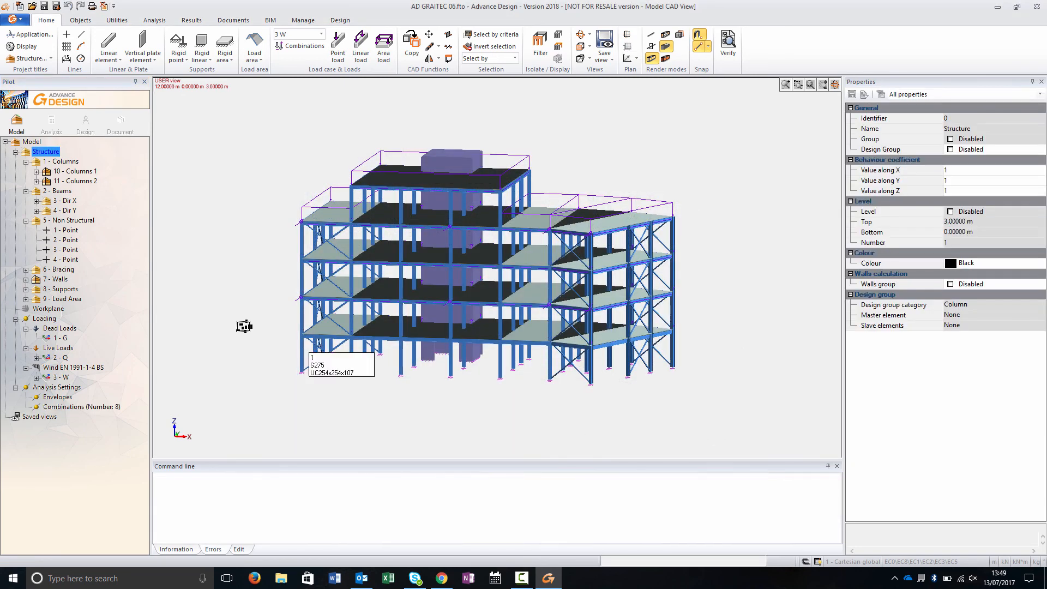
Select the Wind EN 1991-1-4 BS load family and verify the model.
left_click(91, 368)
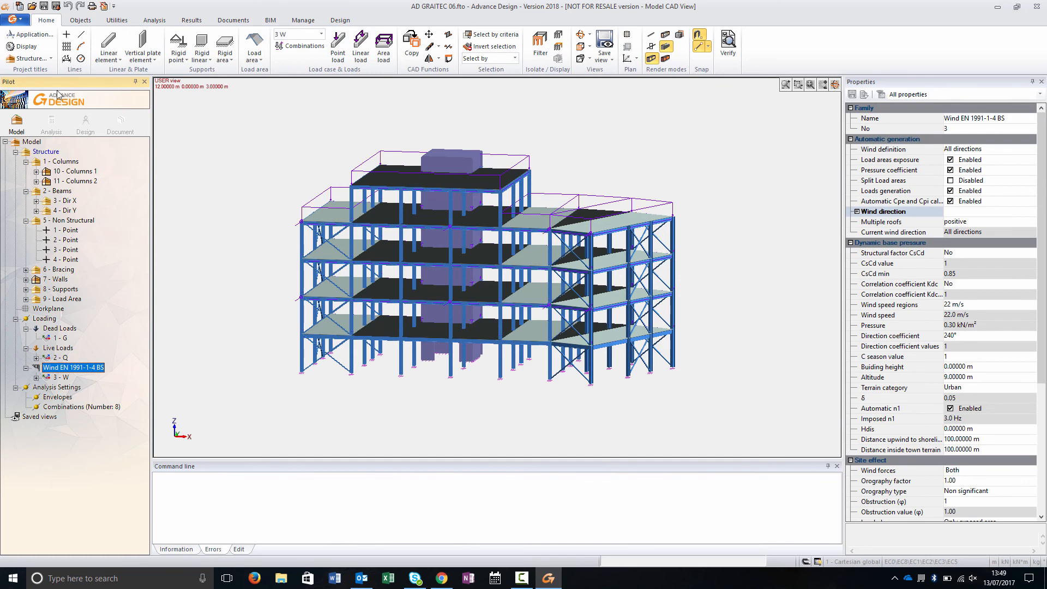
left_click(727, 48)
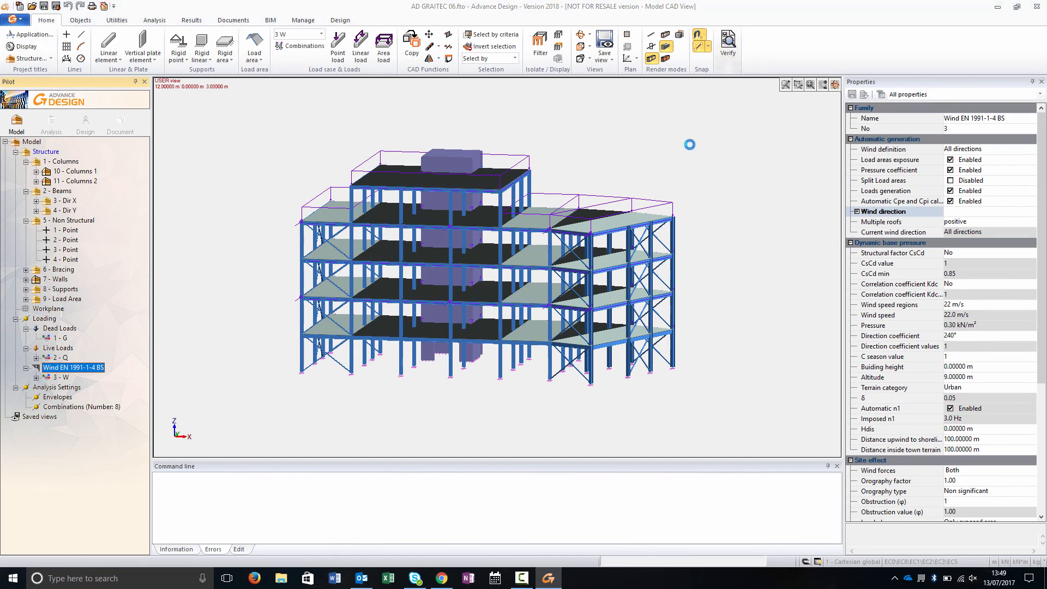
left_click(536, 311)
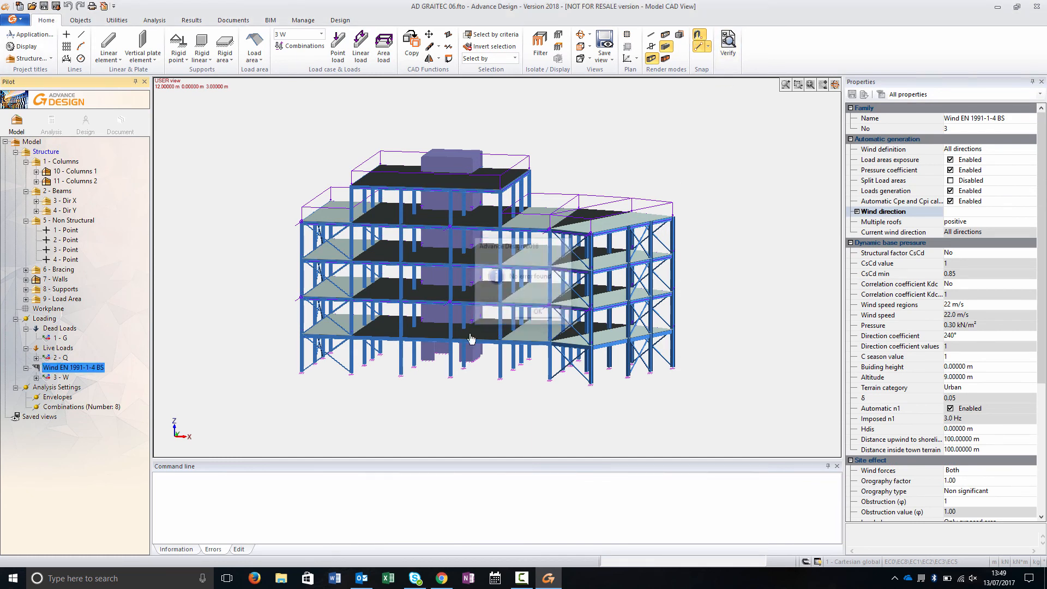
Create a new analysis model and launch its calculation with RC Design and Steel Design included.
left_click(52, 123)
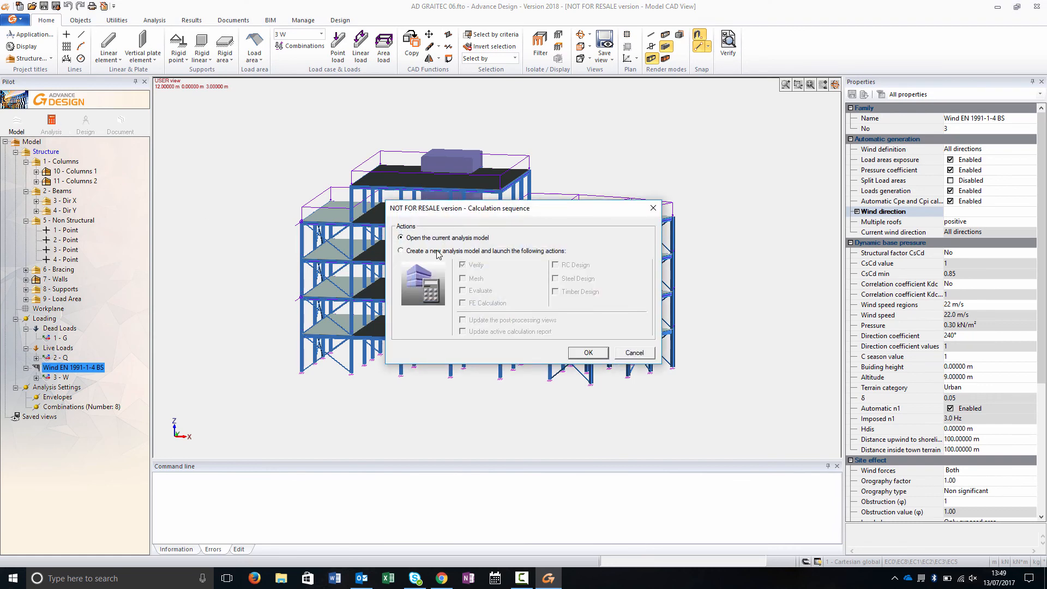
left_click(438, 252)
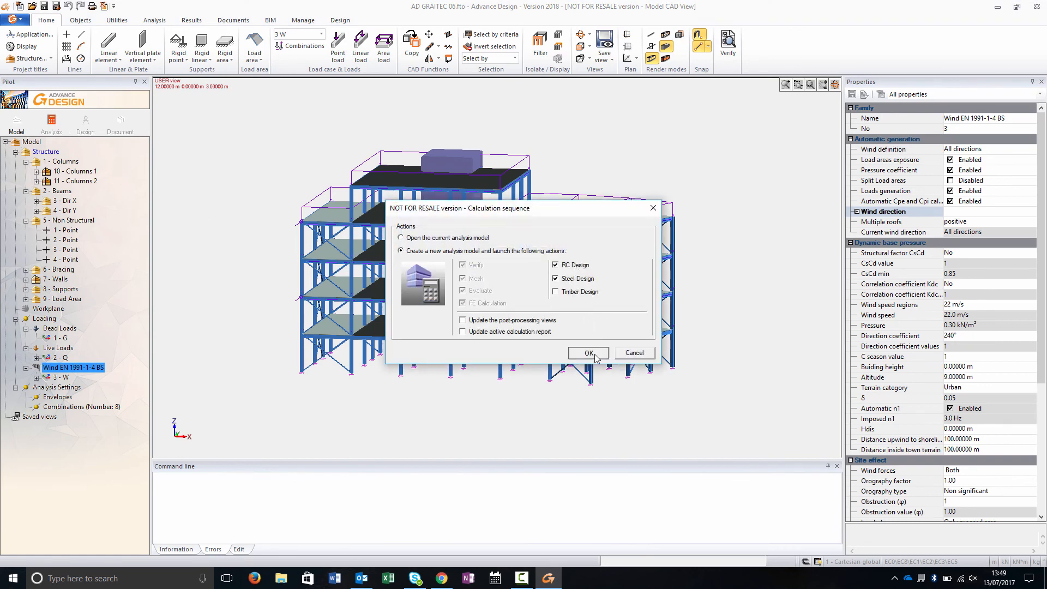
left_click(596, 357)
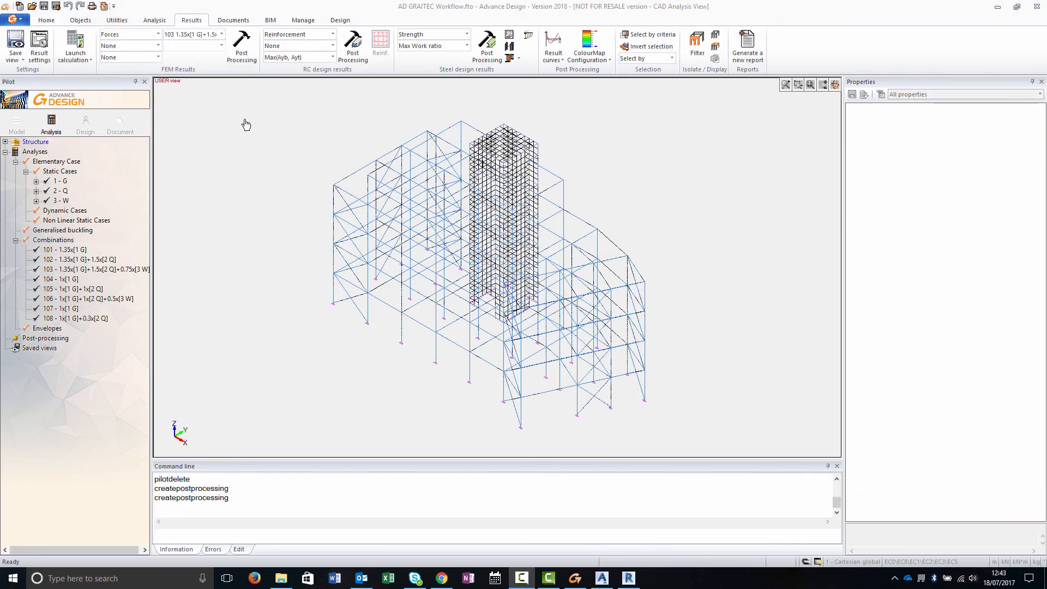
Choose My as the force result to show for combination 103.
left_click(141, 47)
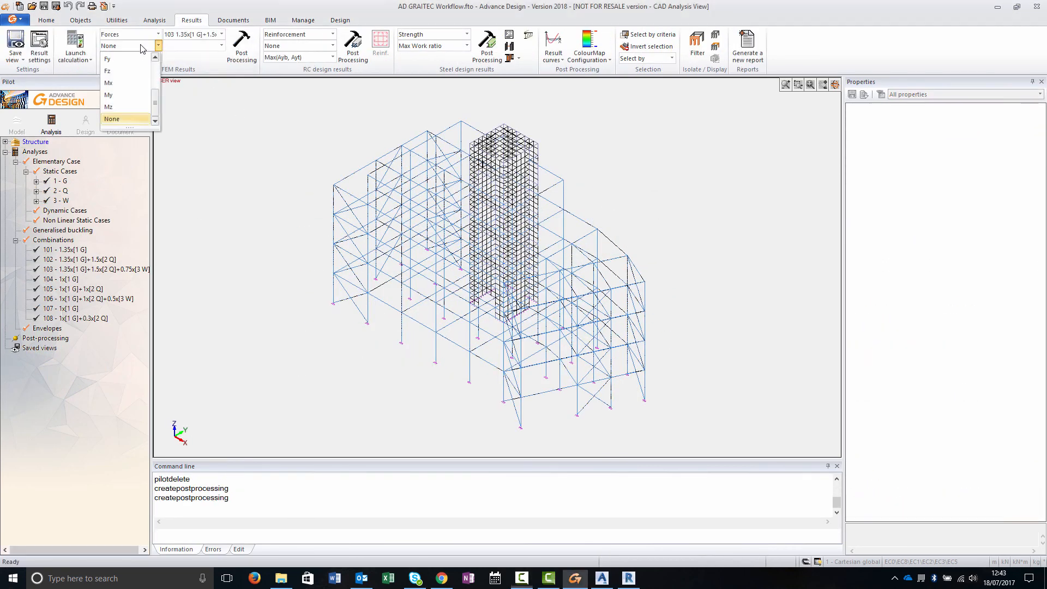
left_click(108, 95)
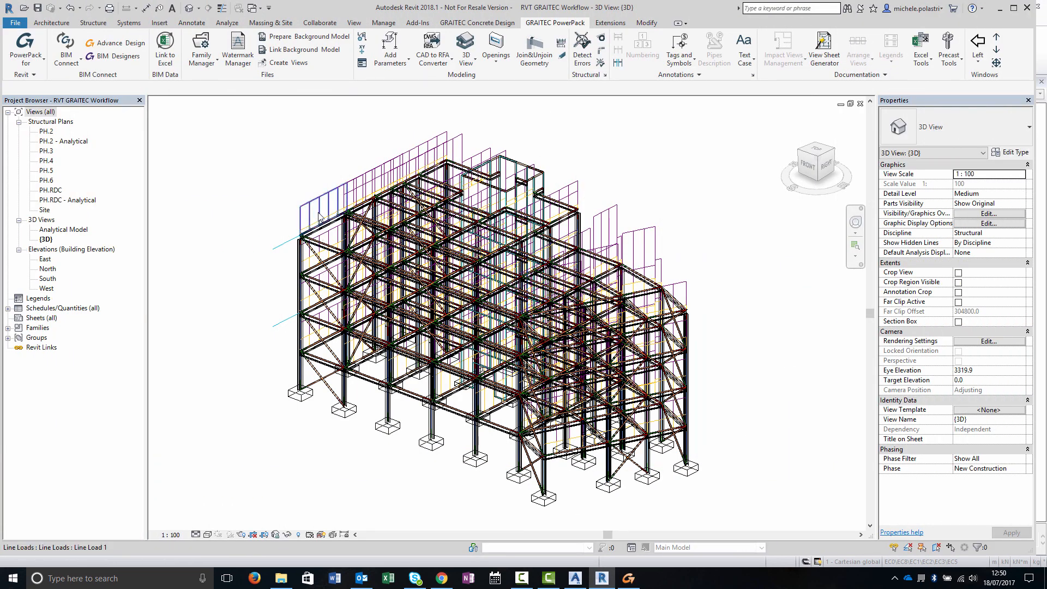
Switch to the RVT GRAITEC Workflow model in Revit and inspect the properties of an upper-level beam in the 3D view.
left_click(429, 423)
key("Escape")
left_click(569, 221)
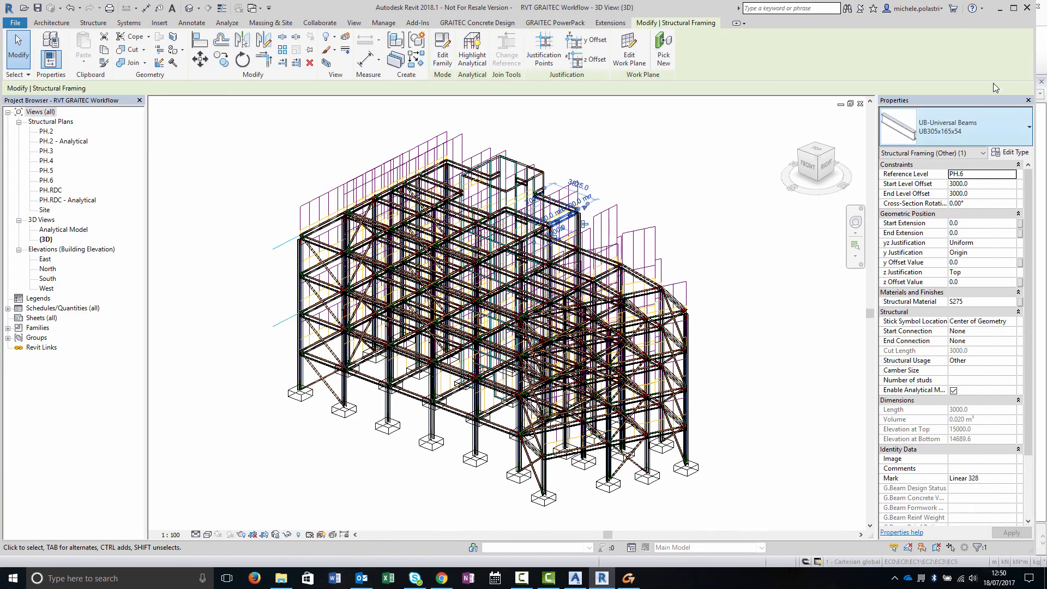
key("Escape")
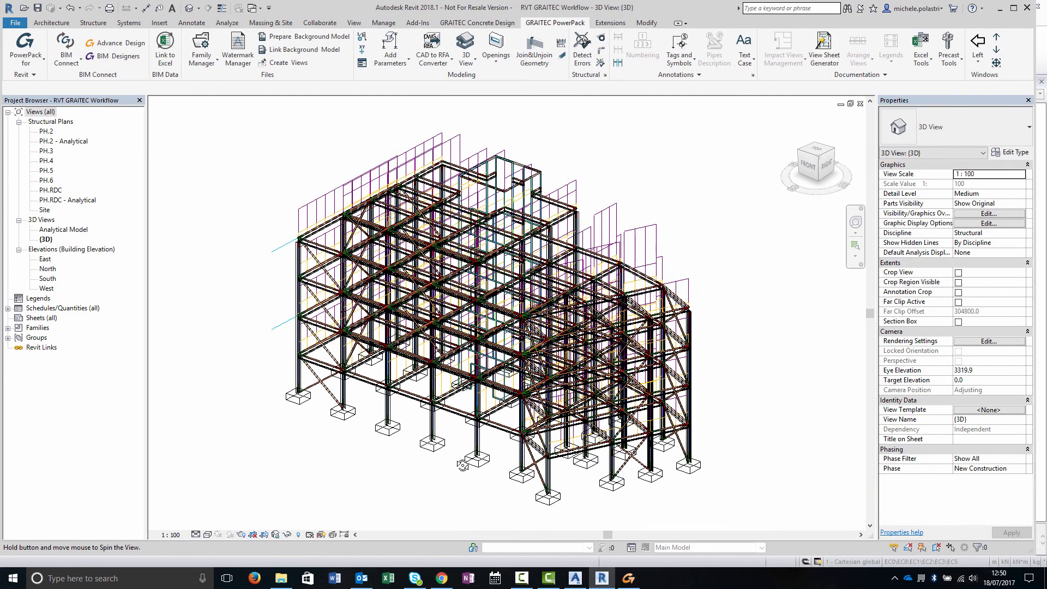
Open the Analytical Model 3D view and temporarily hide the line and point loads.
scroll(328, 288, "up", 10)
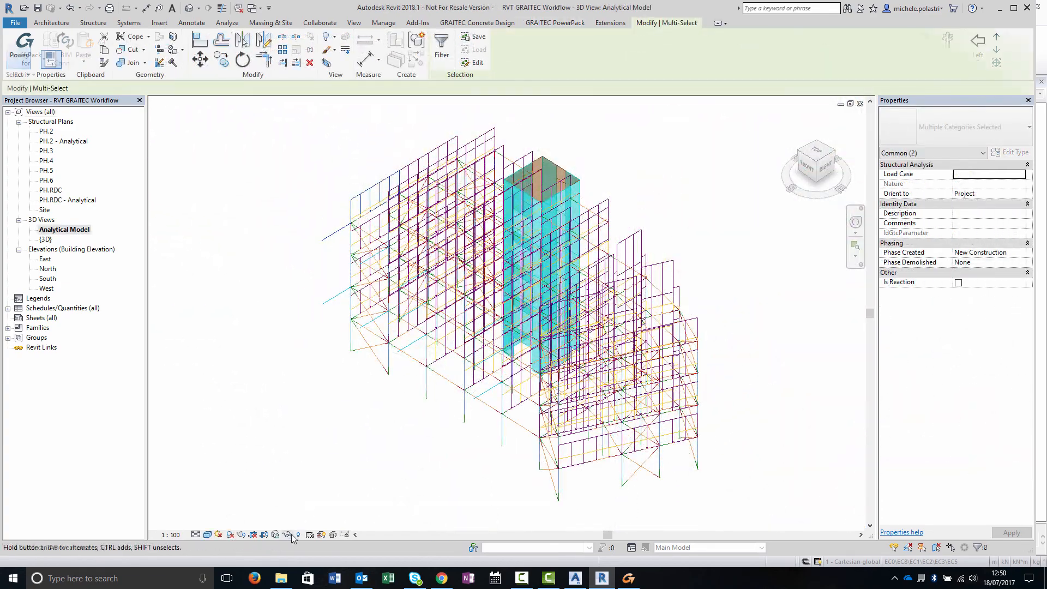
left_click(287, 535)
left_click(308, 483)
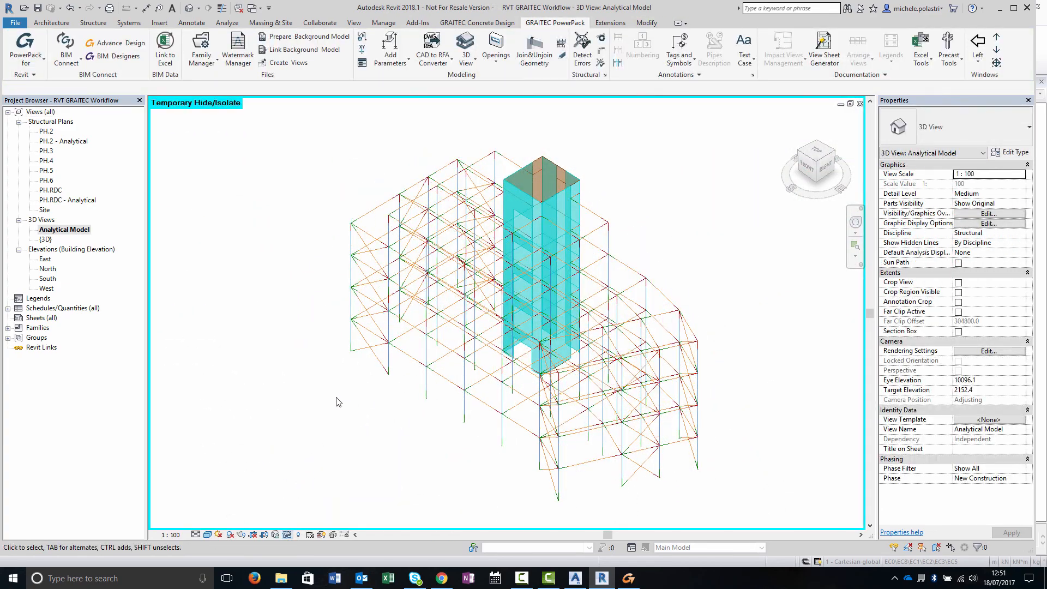
middle_click_drag(338, 402, 338, 351, "shift")
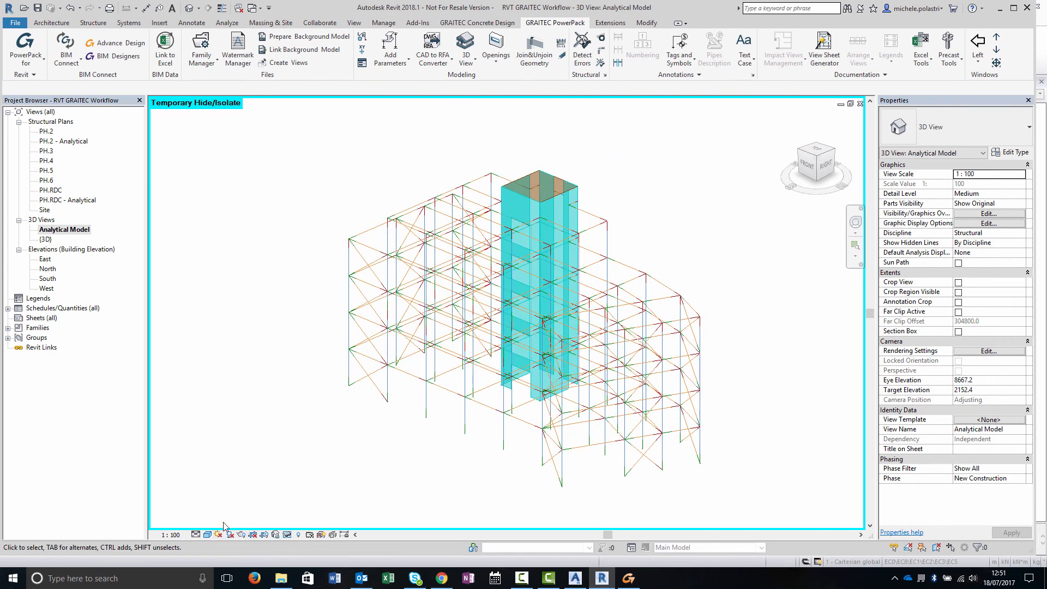
Show the analytical 3D view in wireframe and open the GRAITEC Advance Design results package from the Results Manager for exploring.
left_click(207, 534)
left_click(232, 467)
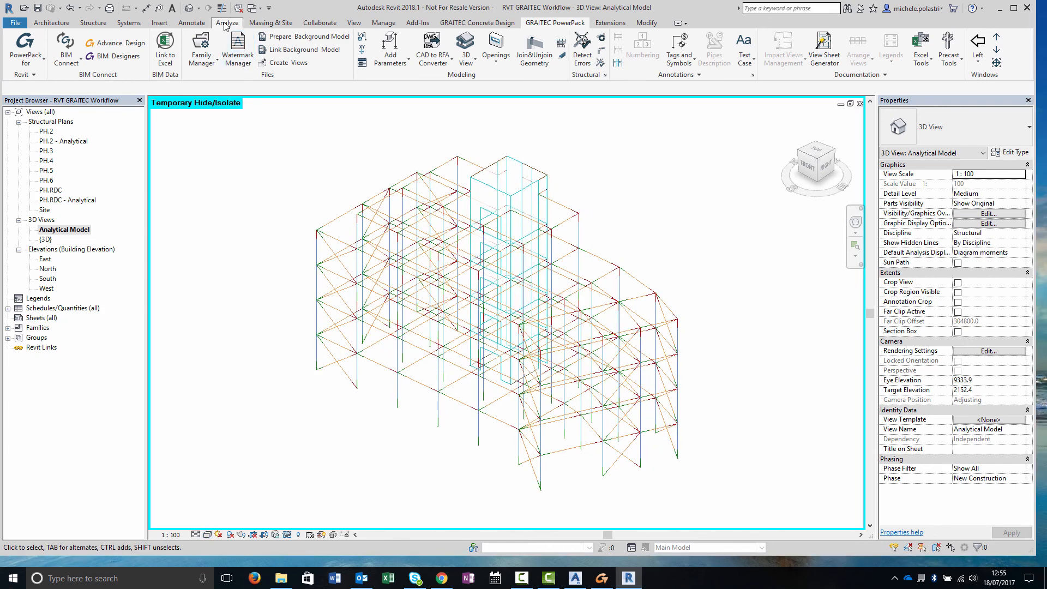
left_click(227, 22)
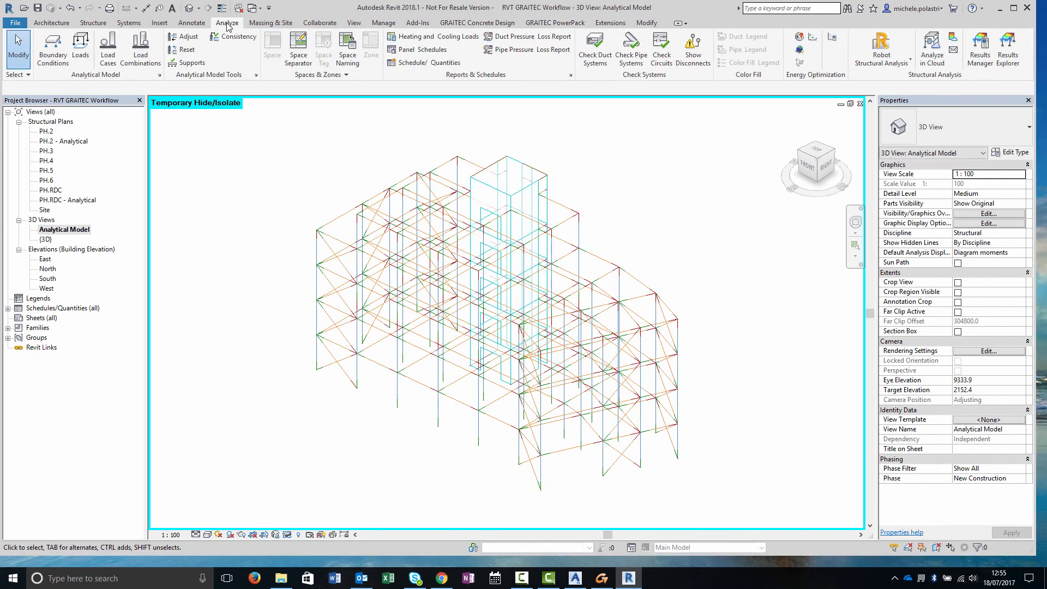
left_click(979, 49)
double_click(294, 161)
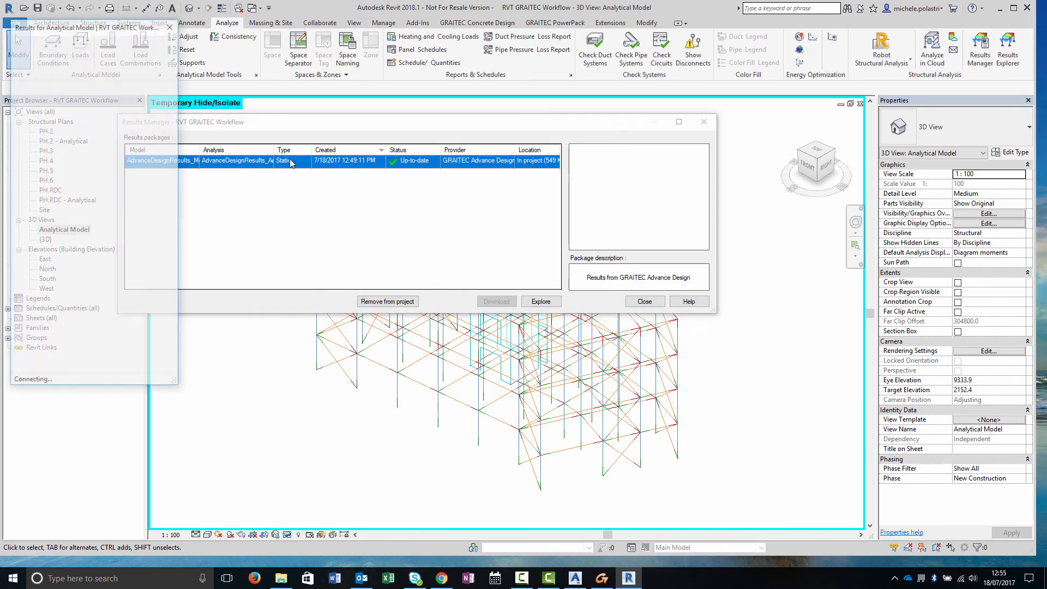
Choose the load case for the member moment results My and apply the diagrams to the analytical view.
left_click(32, 160)
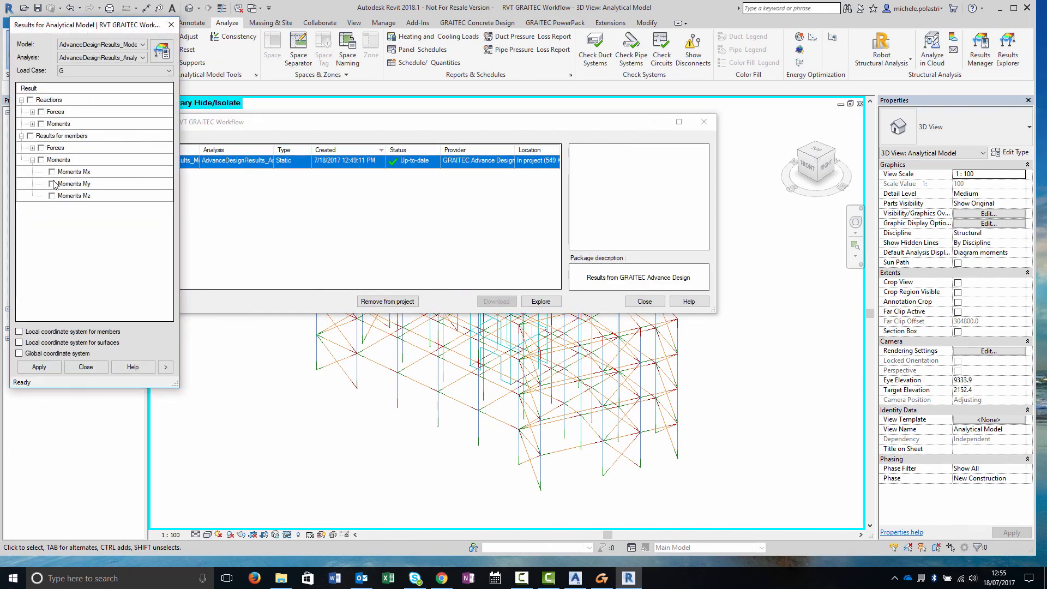
left_click(92, 71)
left_click(104, 157)
left_click(40, 367)
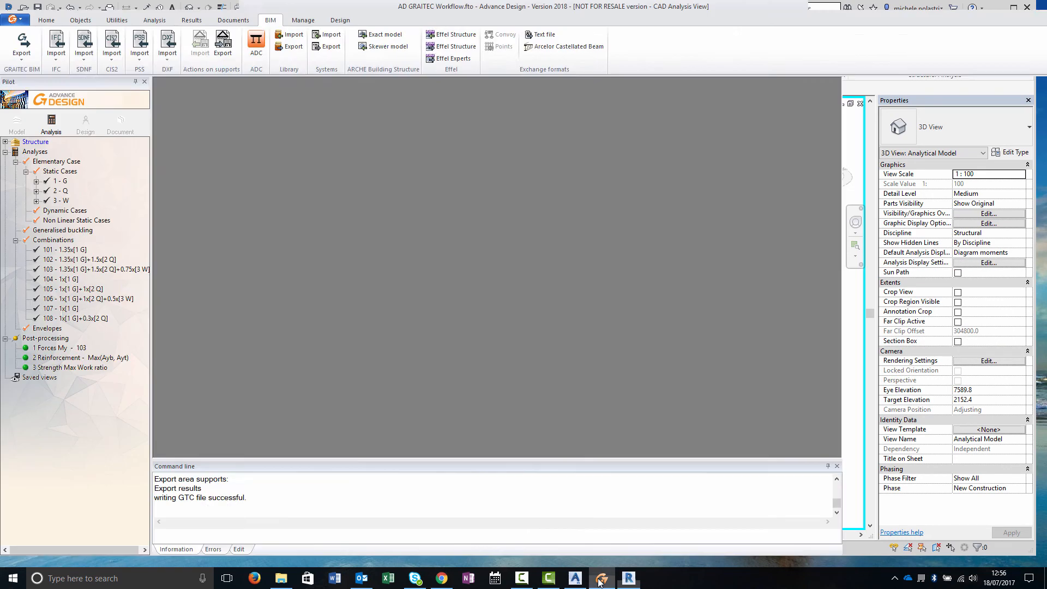
Switch to Advance Design and display the saved Forces My result for combination 103 on the analysis model.
left_click(602, 578)
left_click(61, 349)
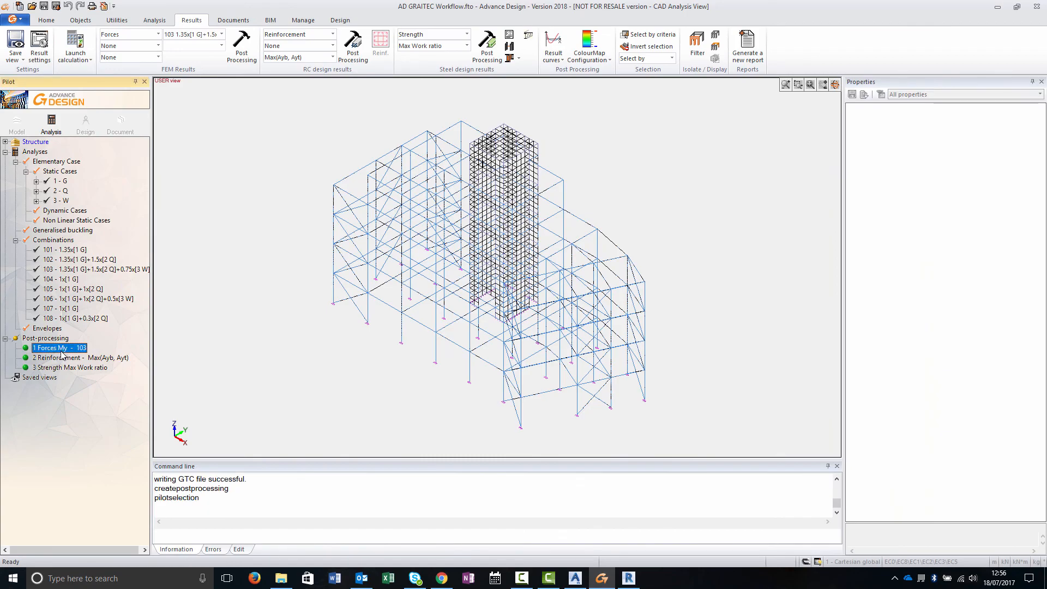
double_click(61, 349)
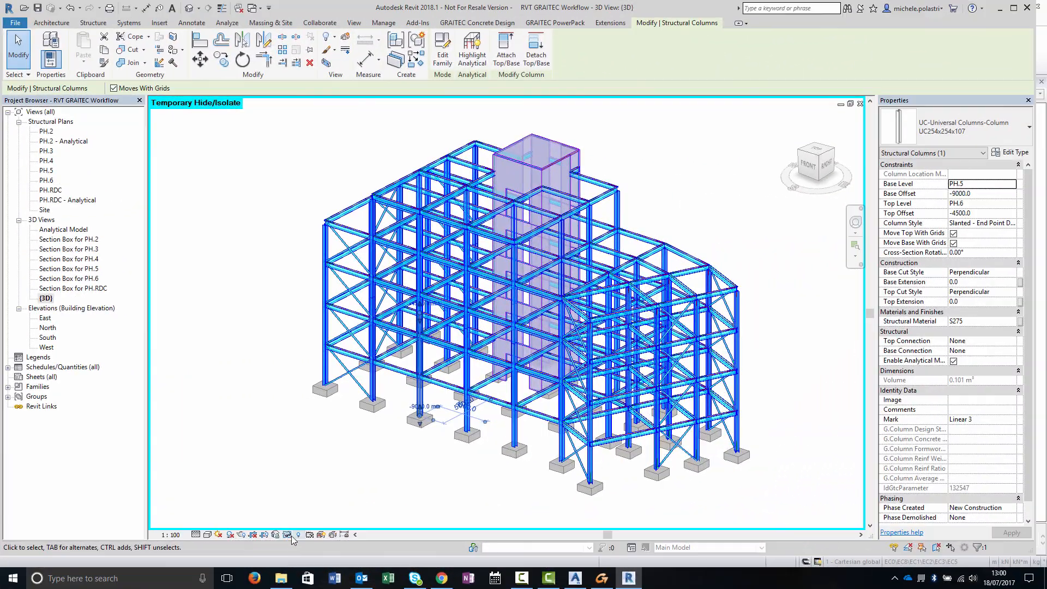
Isolate the structural columns in the Revit 3D view and change the four middle front columns to type UC356x368x177.
left_click(288, 535)
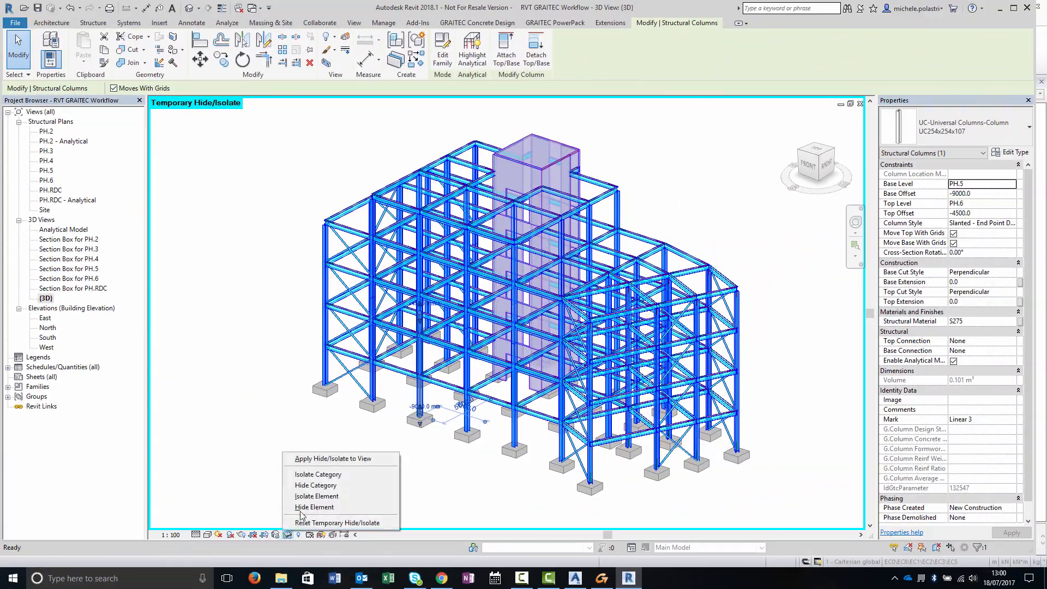
left_click(306, 477)
middle_click_drag(252, 346, 460, 500, "shift")
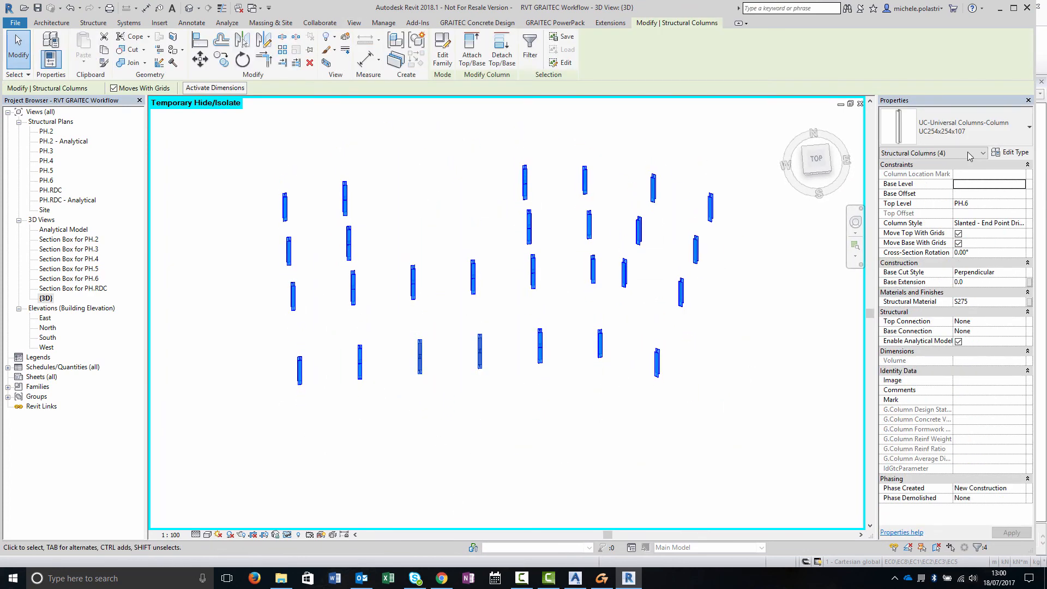
left_click(960, 128)
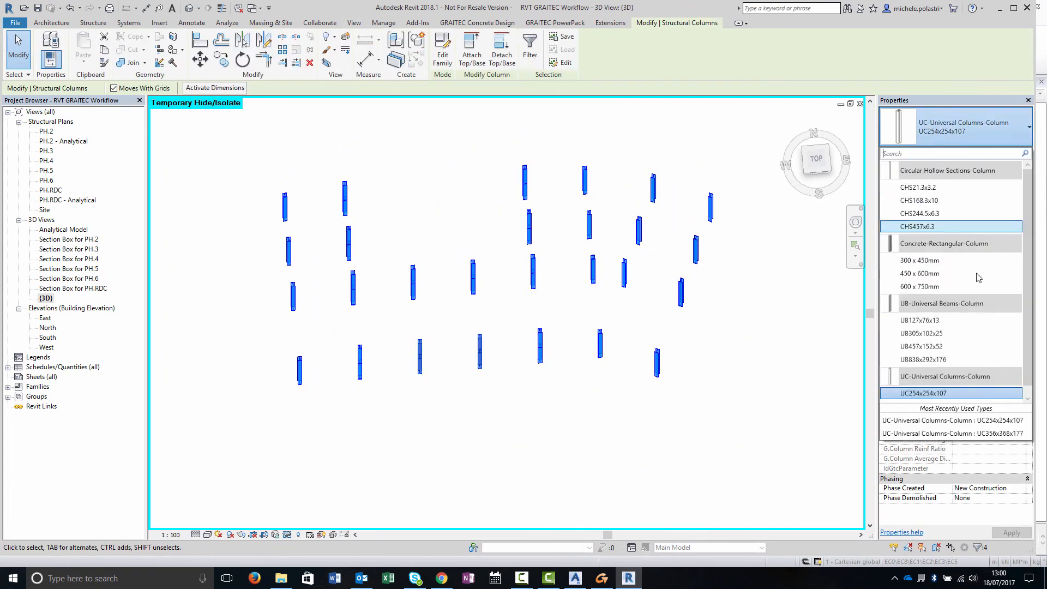
left_click(540, 434)
middle_click_drag(540, 434, 581, 361, "shift")
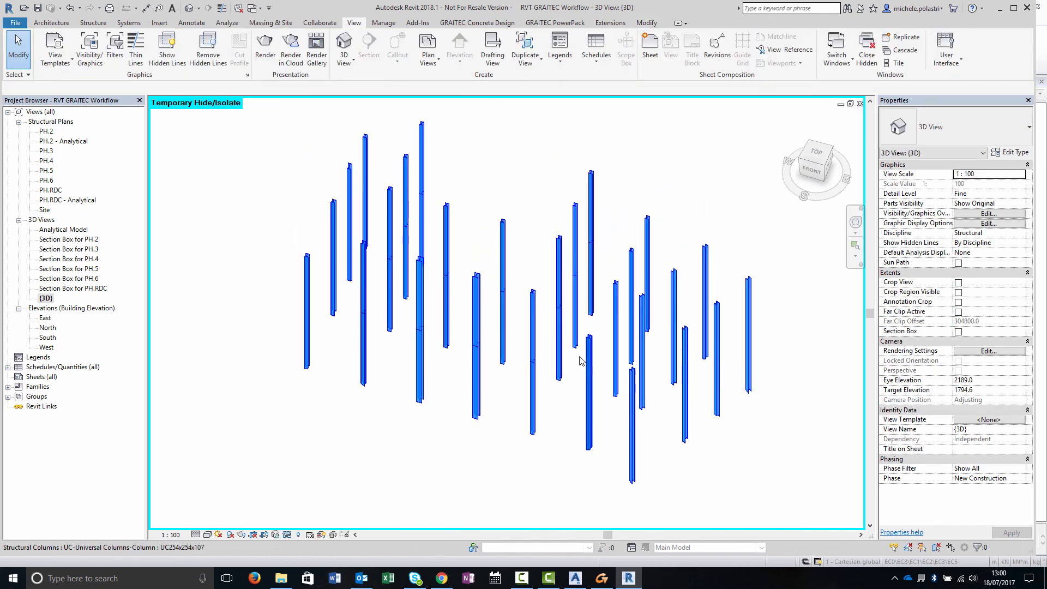
Reset the temporary column isolation, select a top-level beam and isolate the structural framing category.
left_click(275, 535)
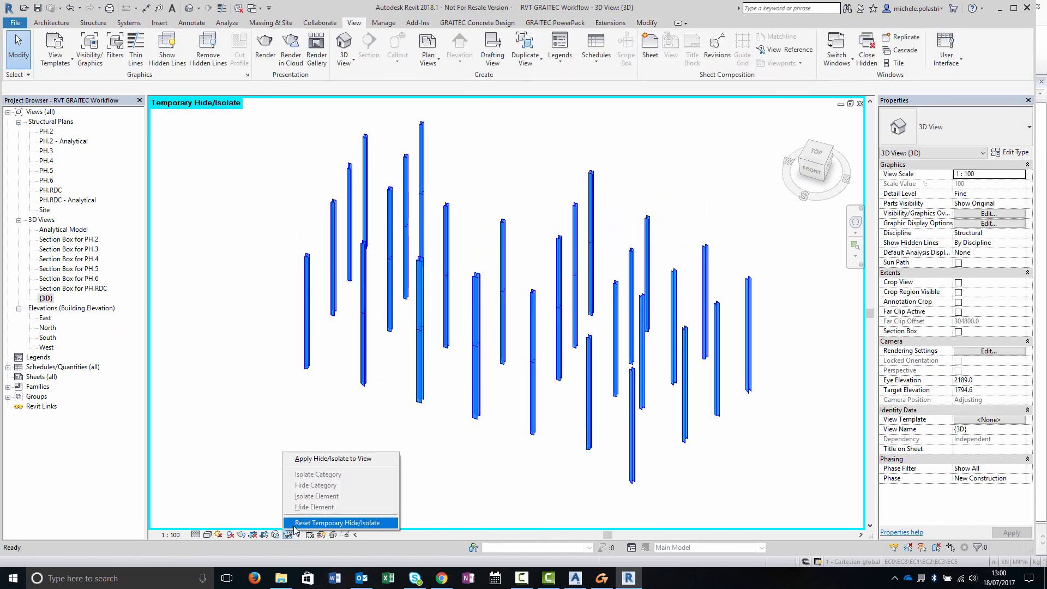
left_click(344, 522)
left_click(507, 290)
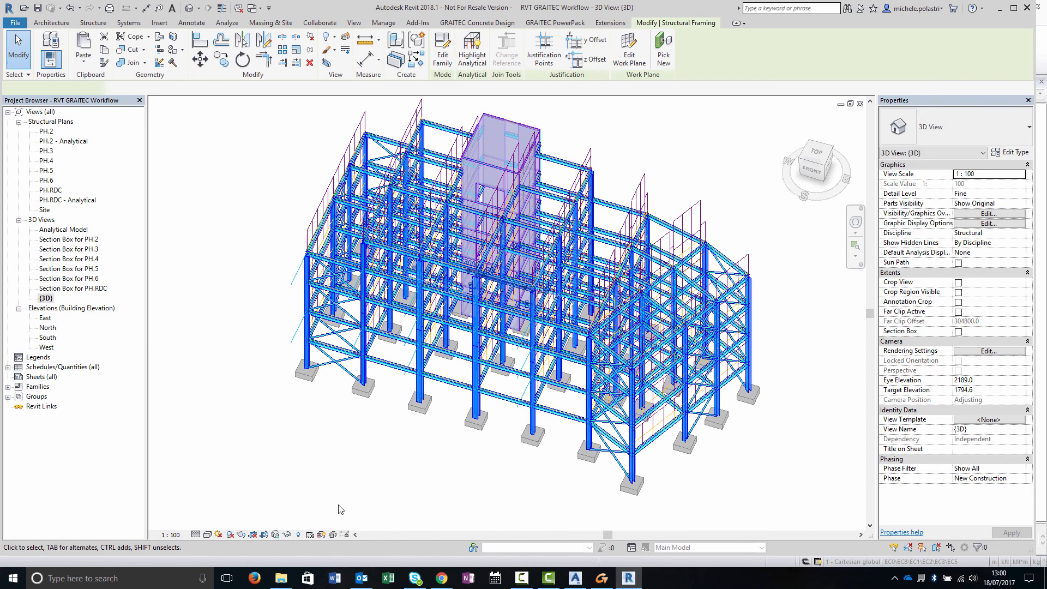
left_click(287, 535)
left_click(371, 472)
middle_click_drag(384, 451, 434, 246, "shift")
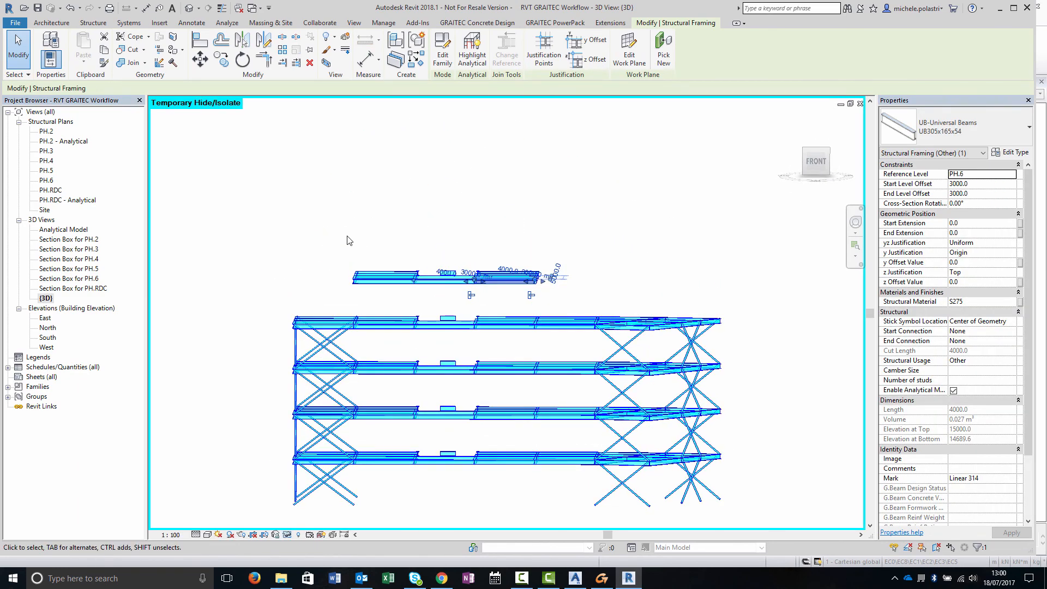
Select all beams of the uppermost level and change their type to UB203x133x30.
left_click_drag(347, 234, 565, 303)
left_click(975, 131)
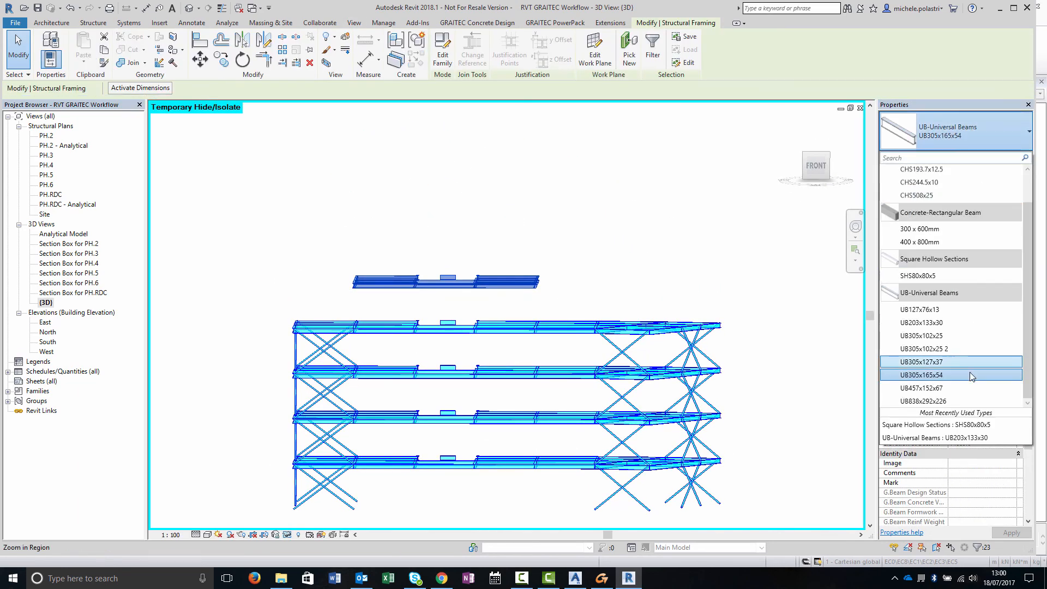
left_click(950, 328)
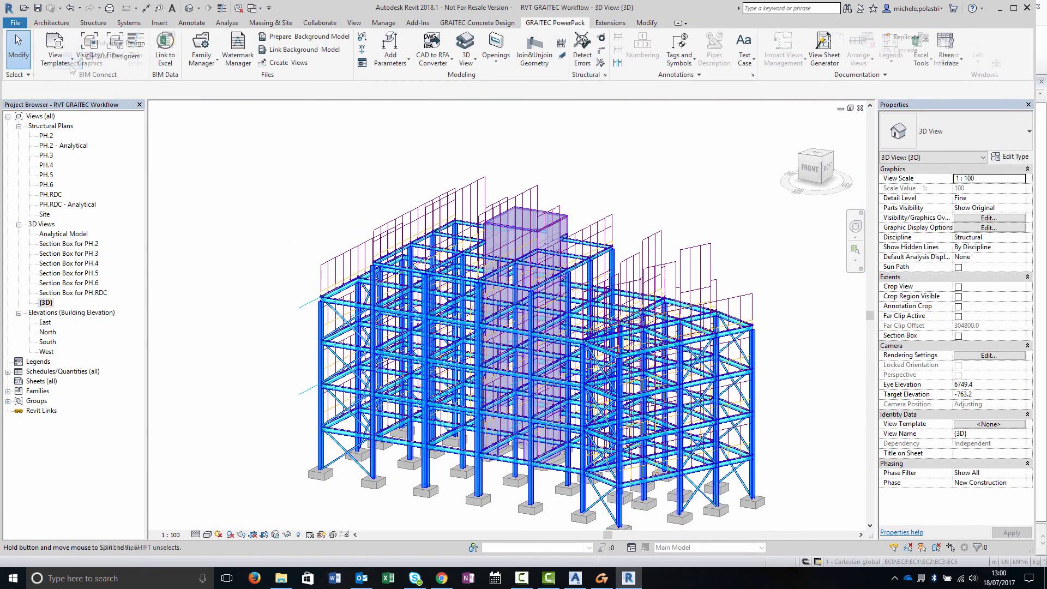
Export the modified Revit model through BIM Connect to a GTCX file named RVTtoAD in the Workflow folder.
left_click(66, 55)
left_click(72, 83)
left_click(229, 256)
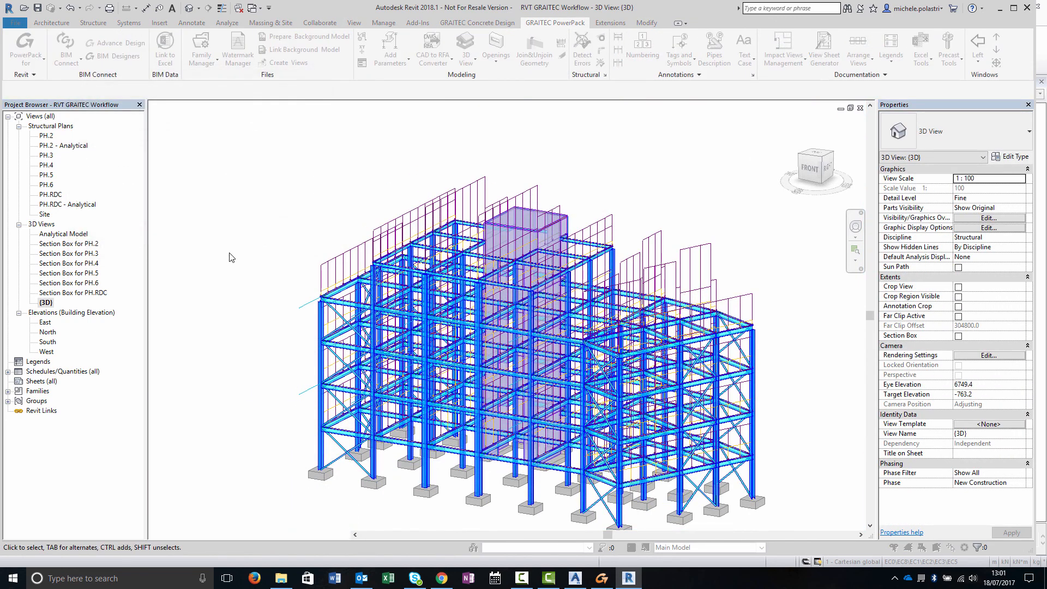
type("RVT")
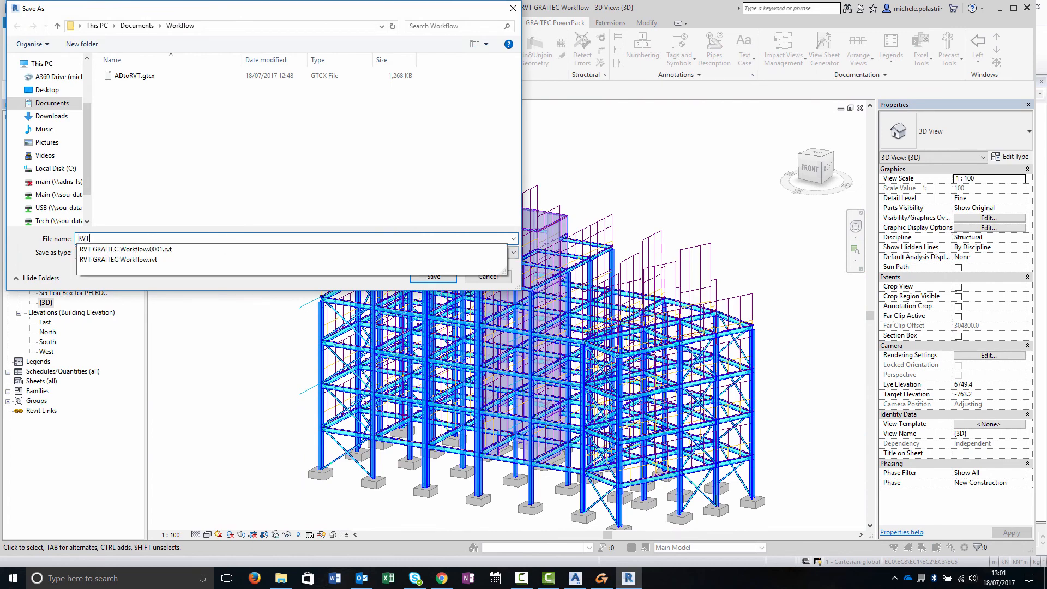
type("Robot")
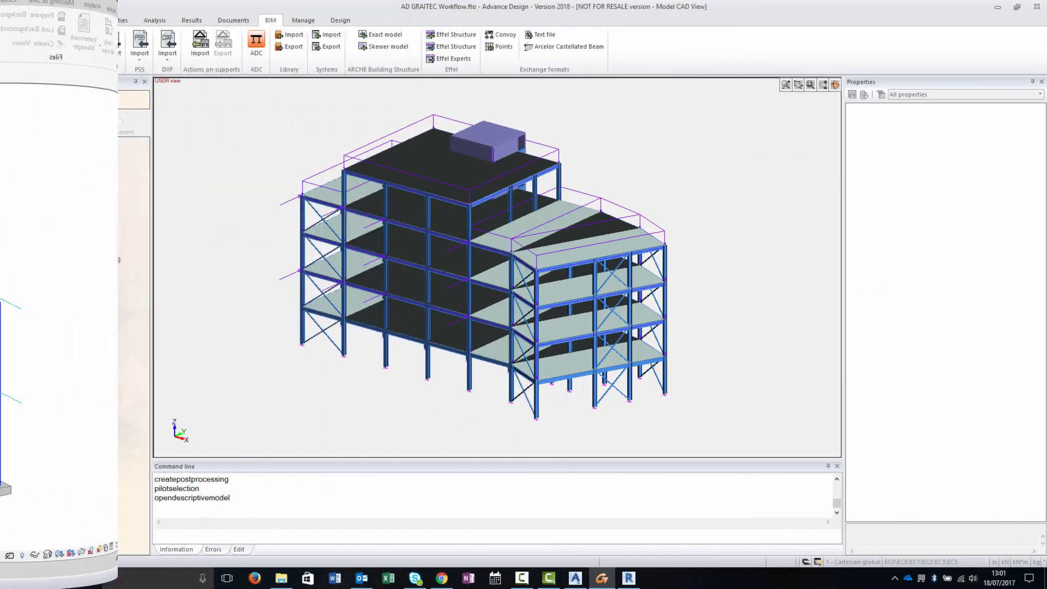
Switch to Advance Design and load RVTtoAD.gtcx for synchronising the model.
left_click(22, 55)
left_click(38, 124)
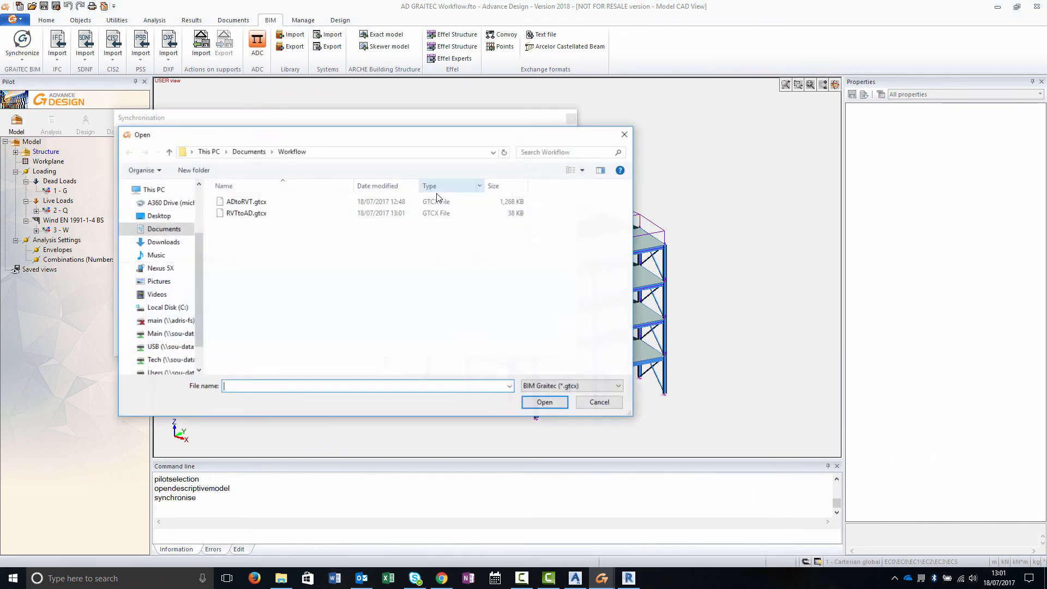
left_click(289, 215)
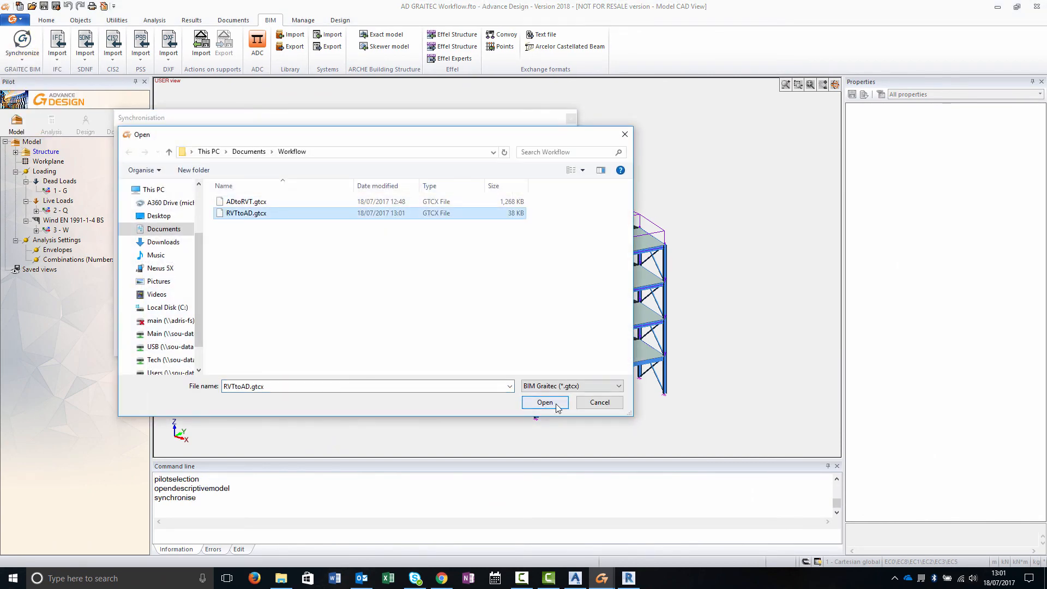
left_click(546, 404)
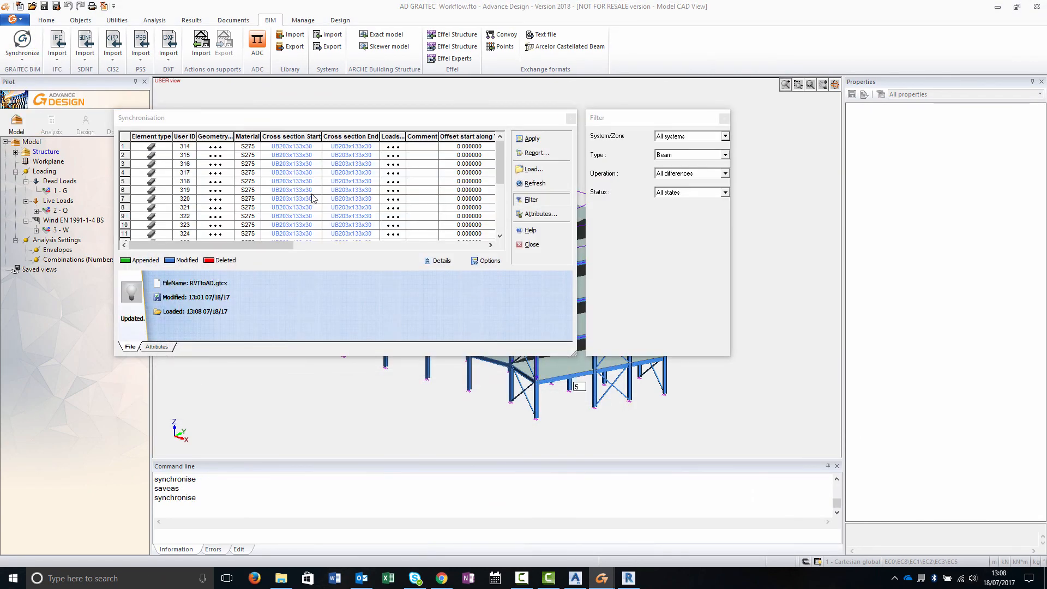
Accept the UB203x133x30 cross-section change for all listed beams and apply it without printing a modifications report.
left_click(124, 137)
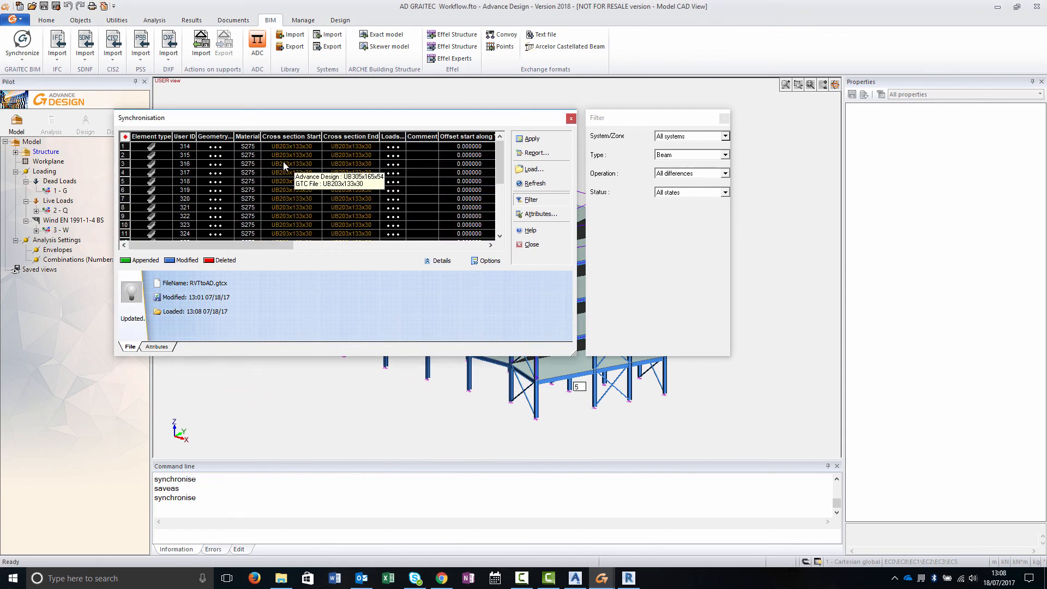
right_click(284, 163)
left_click(301, 170)
left_click(543, 143)
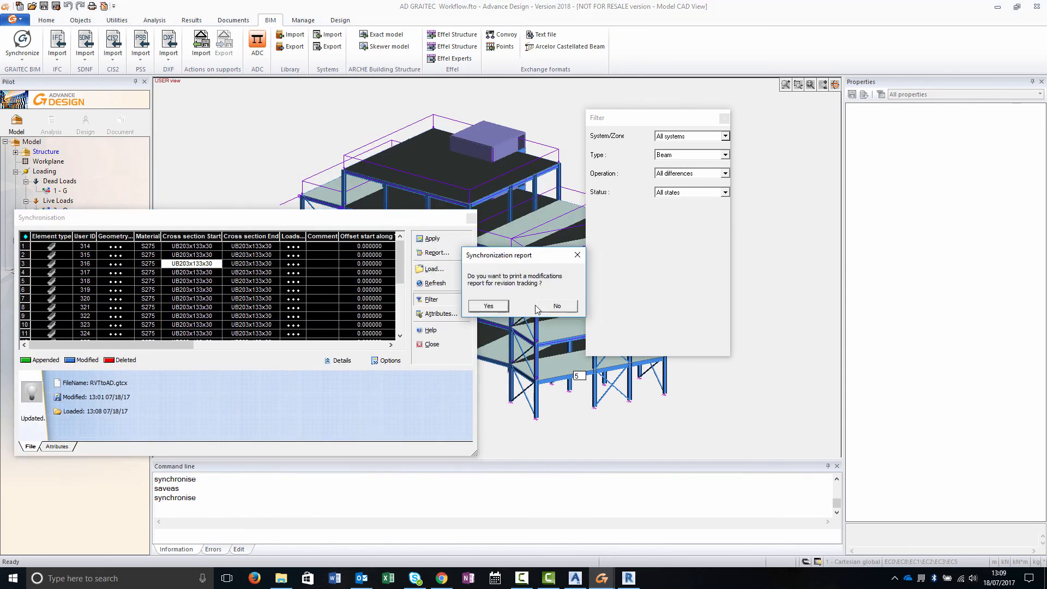
left_click(552, 306)
left_click(504, 324)
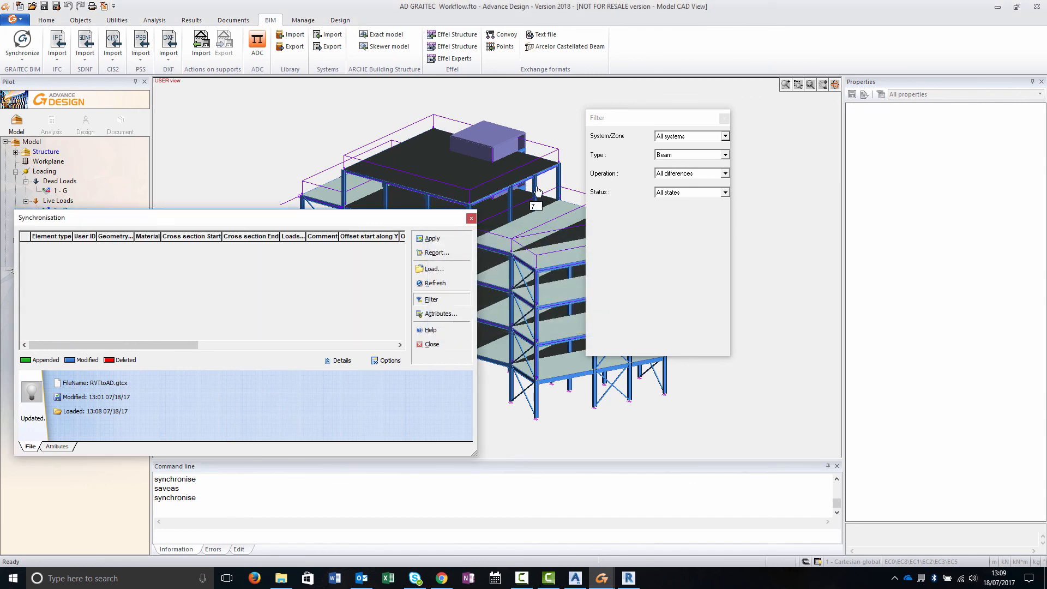
Filter the synchronisation differences by Column and accept the UC356x368x177 cross-sections for columns 3 and 4.
left_click(674, 157)
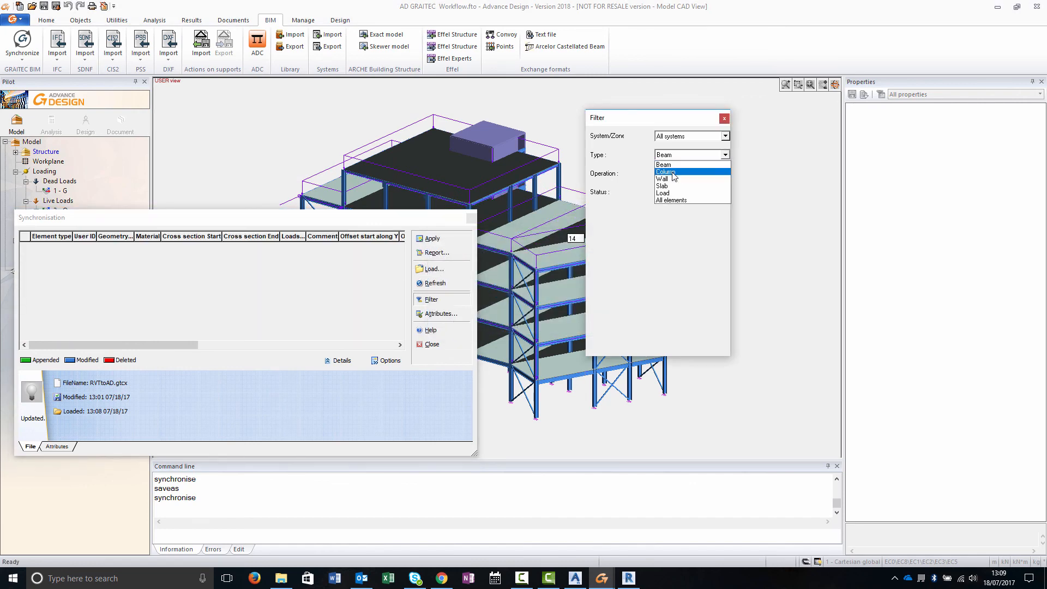
left_click(674, 170)
left_click(211, 307)
left_click_drag(26, 306, 27, 316)
right_click(193, 308)
left_click(220, 315)
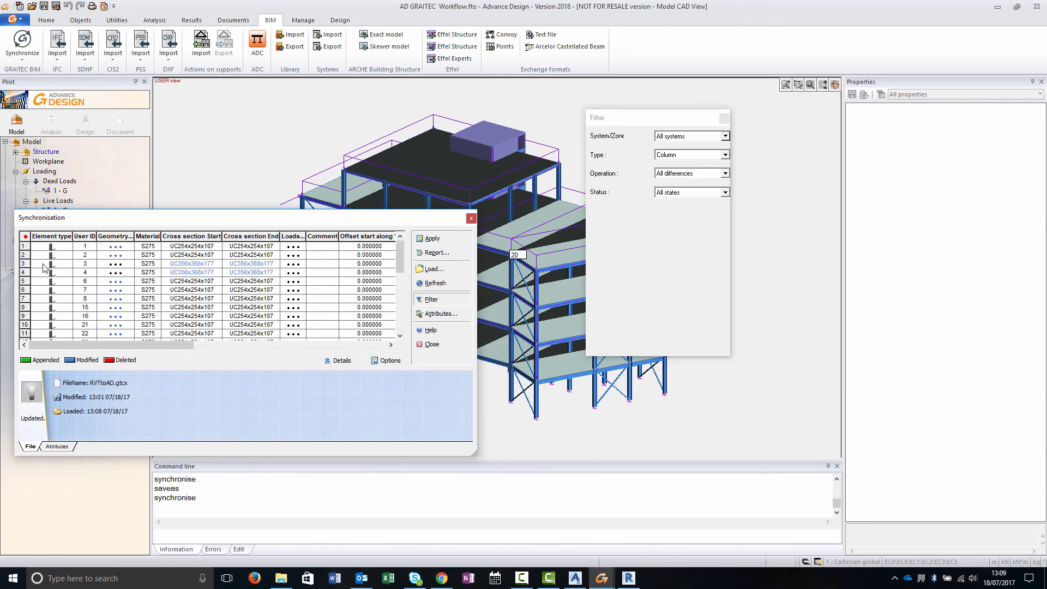
left_click_drag(23, 264, 22, 271)
right_click(205, 265)
left_click(229, 268)
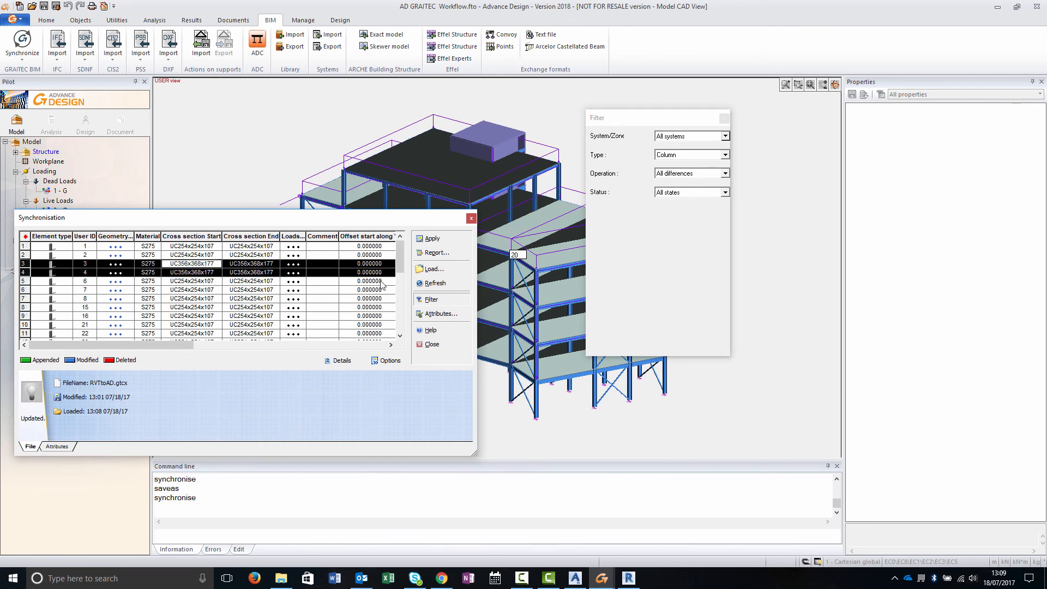
Apply the accepted column changes without printing a modifications report and close the synchronisation.
left_click_drag(396, 221, 839, 223)
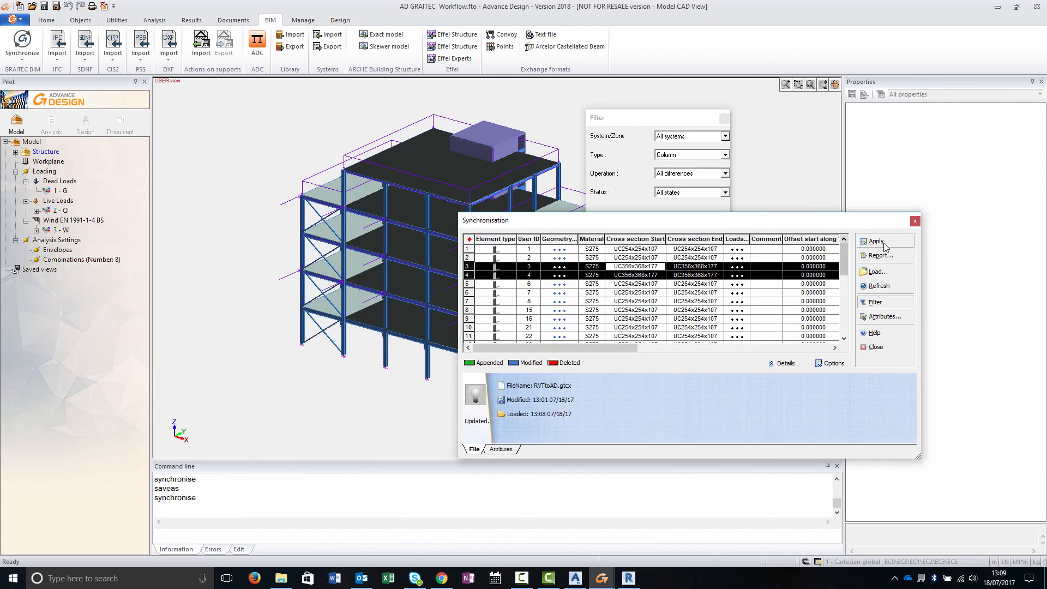
left_click(875, 241)
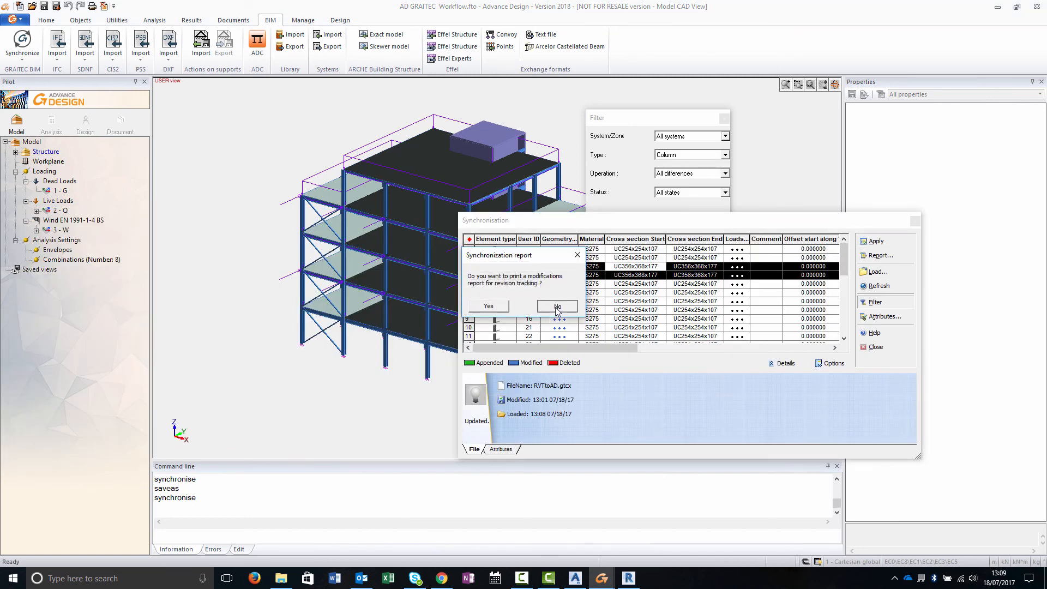
left_click(557, 306)
left_click(497, 324)
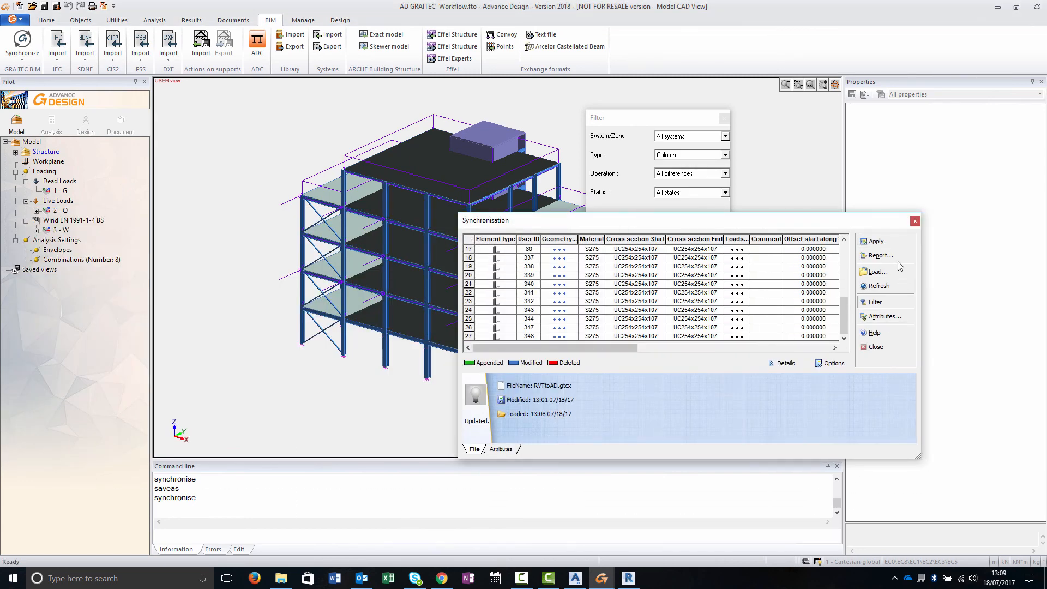
left_click(876, 347)
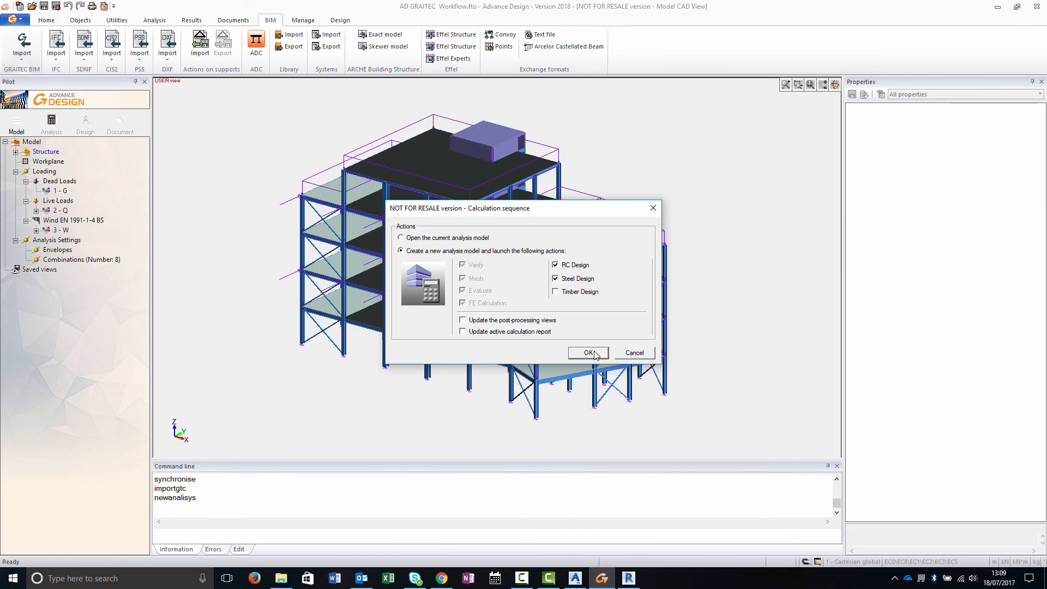
Launch the calculation of a new analysis model with RC Design and Steel Design, and examine the My diagrams for combination 103.
left_click(589, 353)
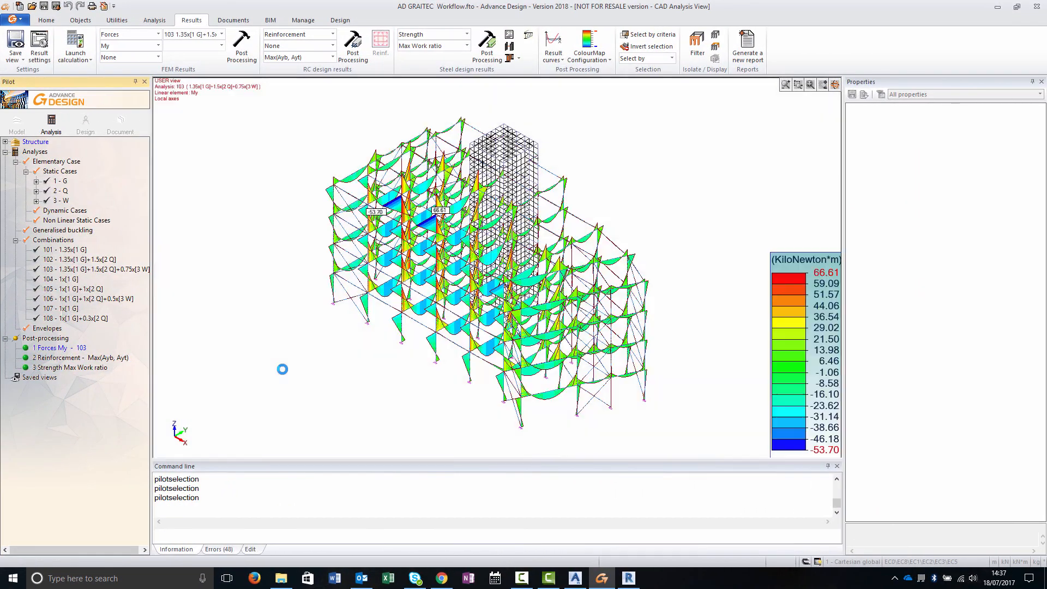
middle_click_drag(287, 369, 293, 327)
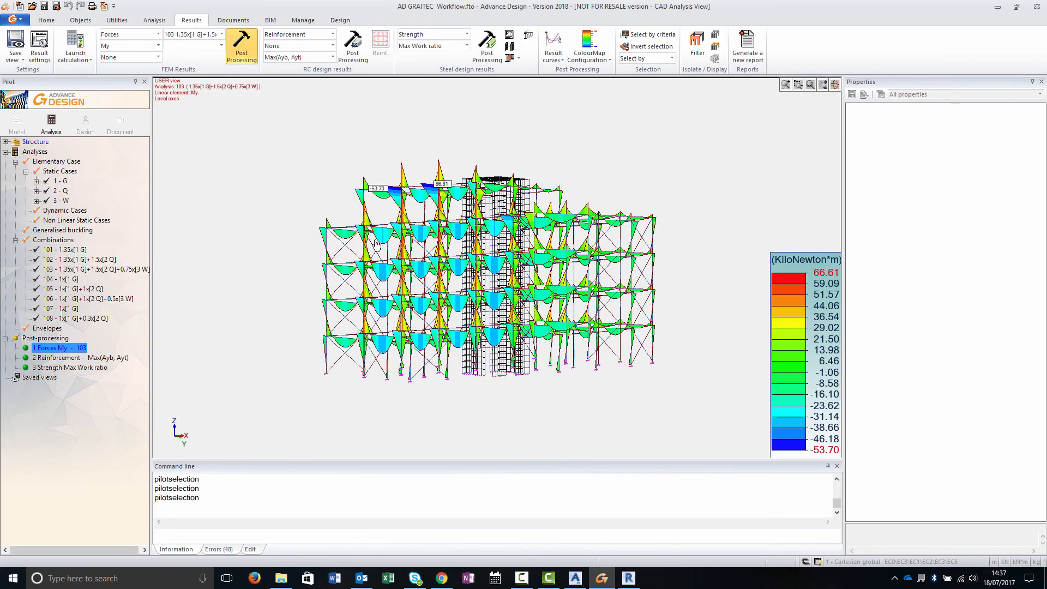
middle_click_drag(375, 244, 274, 251)
left_click(271, 21)
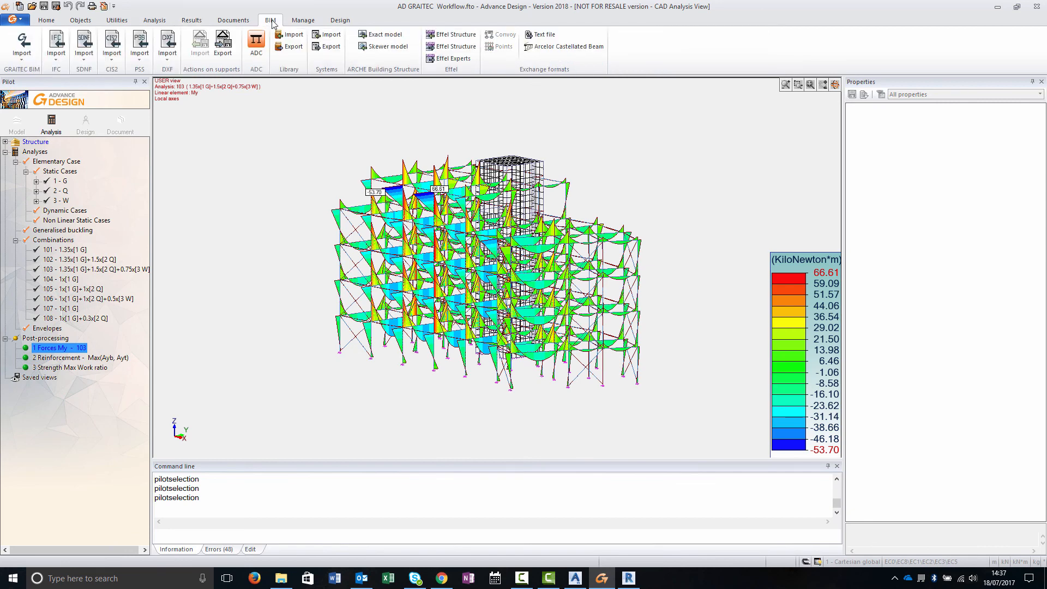
Export the model to the Workflow folder as ADtoAS in the Steel markup language (*.smlx) format.
left_click(23, 63)
left_click(31, 101)
type("A")
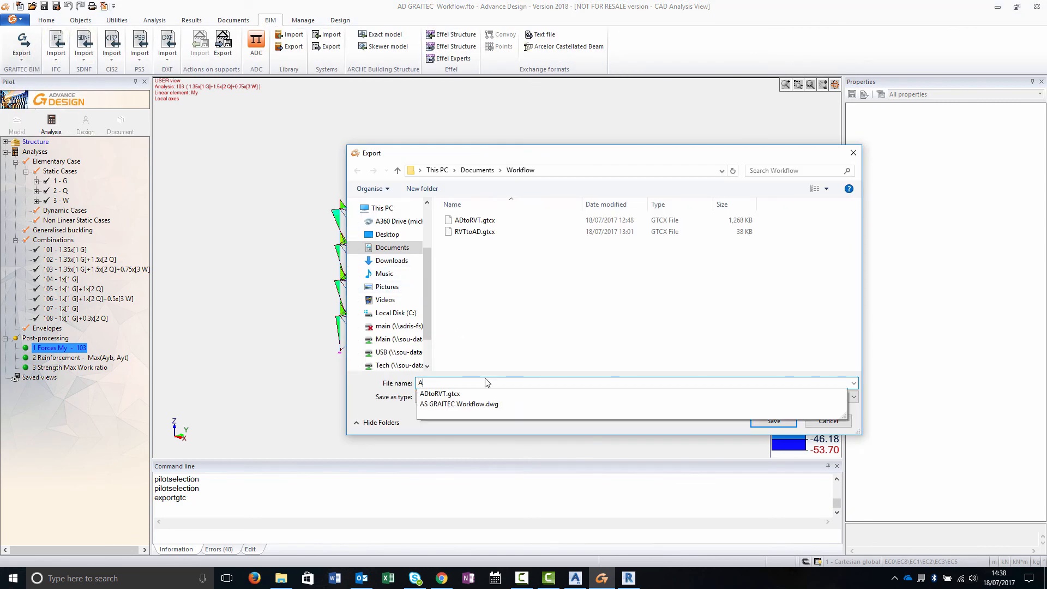
type("DtoAS")
left_click(487, 397)
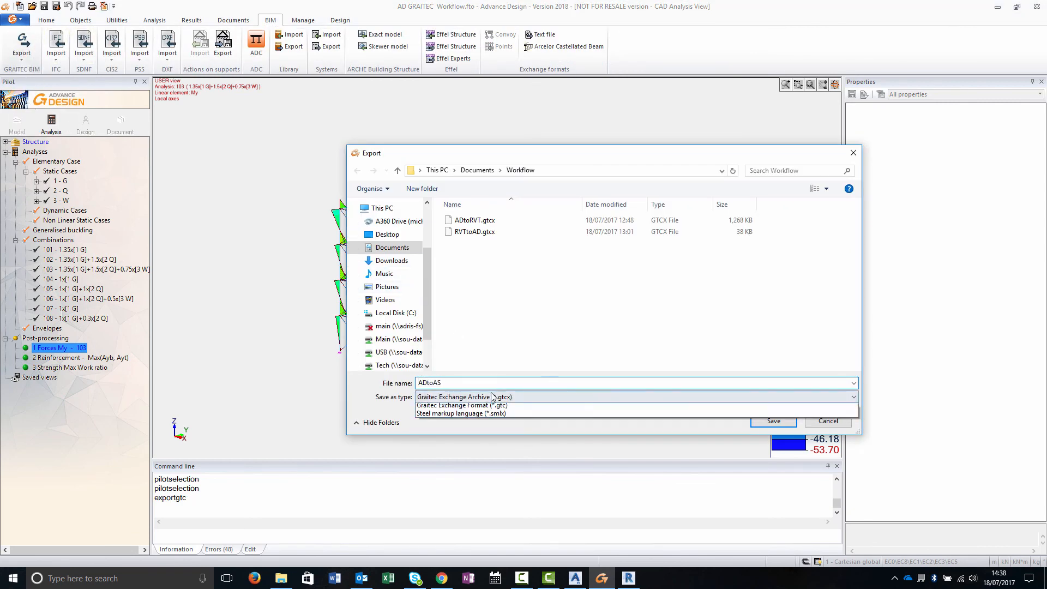
left_click(487, 425)
left_click(774, 420)
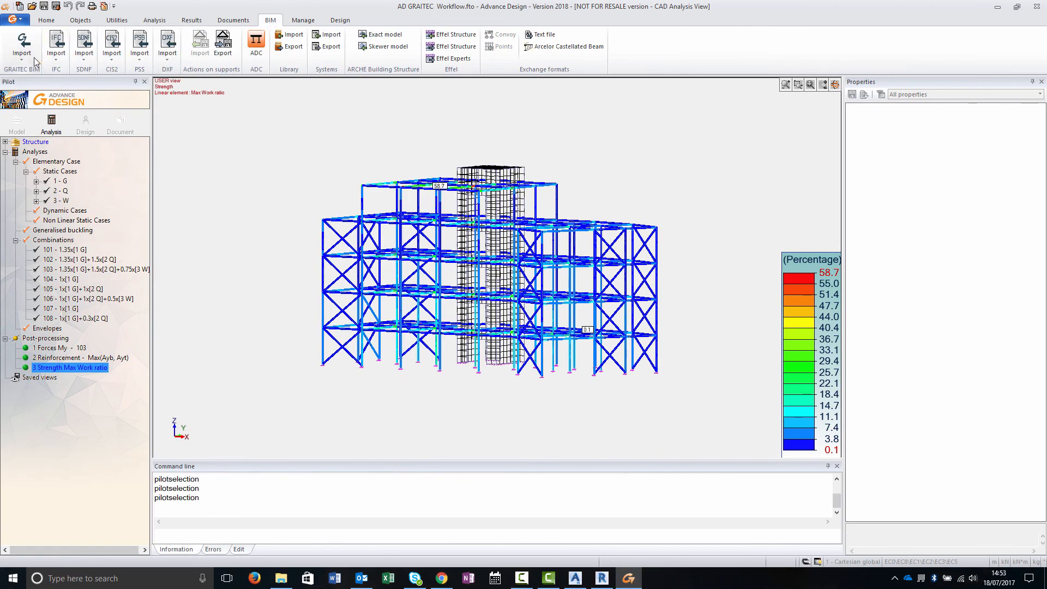
Export the model as a Graitec Exchange Archive over the existing ADtoRVT.gtcx in the Documents Workflow folder.
left_click(21, 44)
left_click(36, 100)
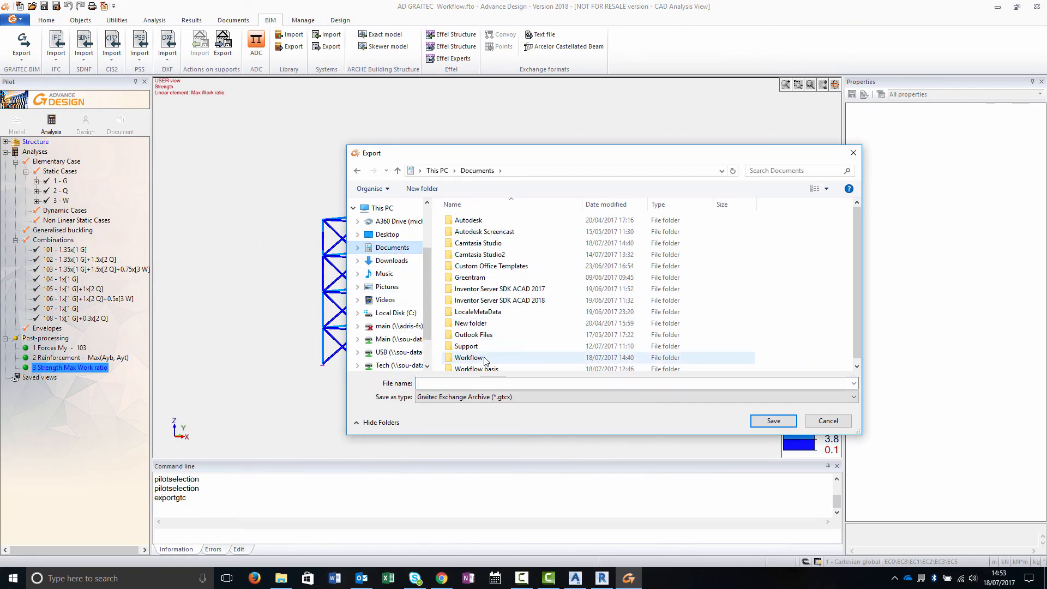
double_click(470, 358)
left_click(470, 232)
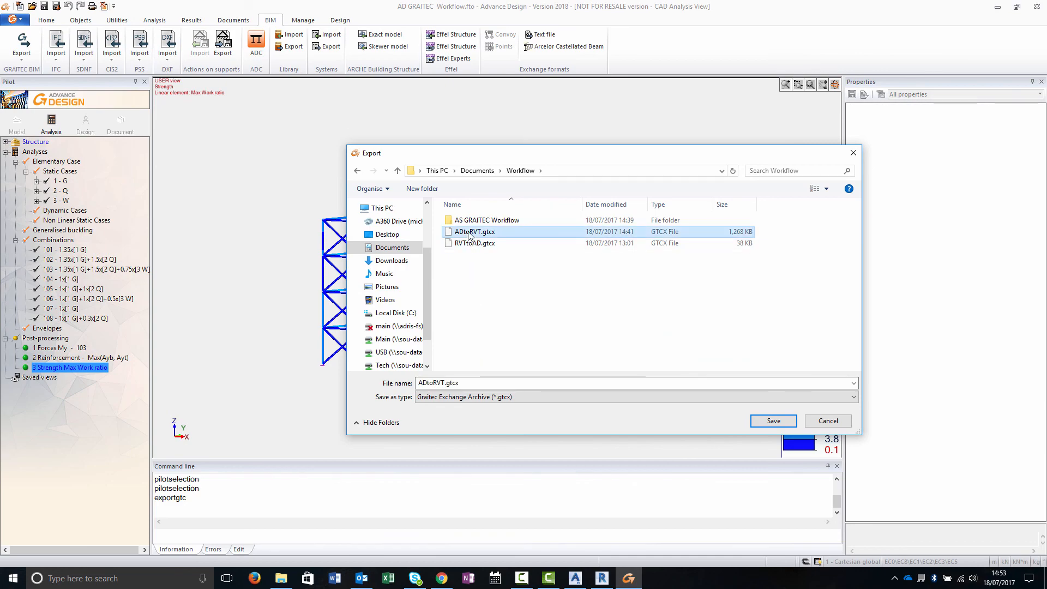
left_click(774, 420)
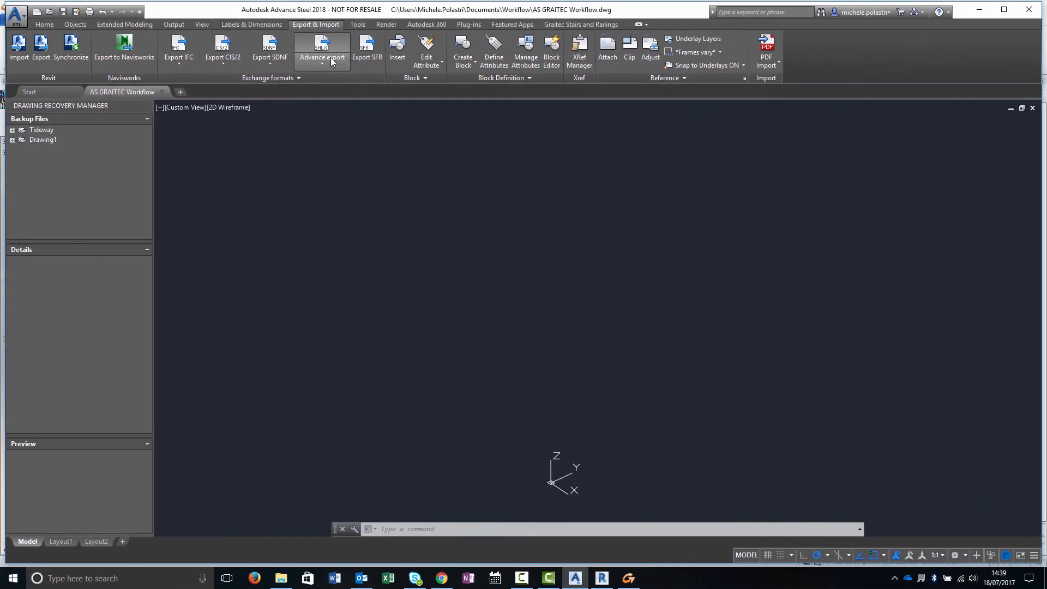
Switch to Advance Steel and import ADtoAS.smlx into the AS GRAITEC Workflow drawing with Advance import.
left_click(321, 60)
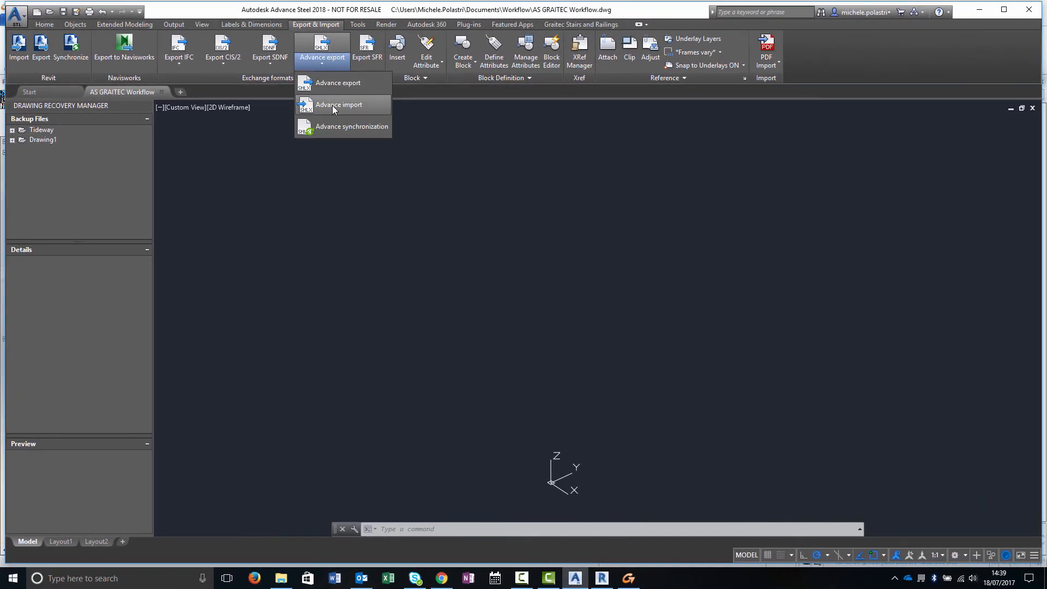
left_click(332, 107)
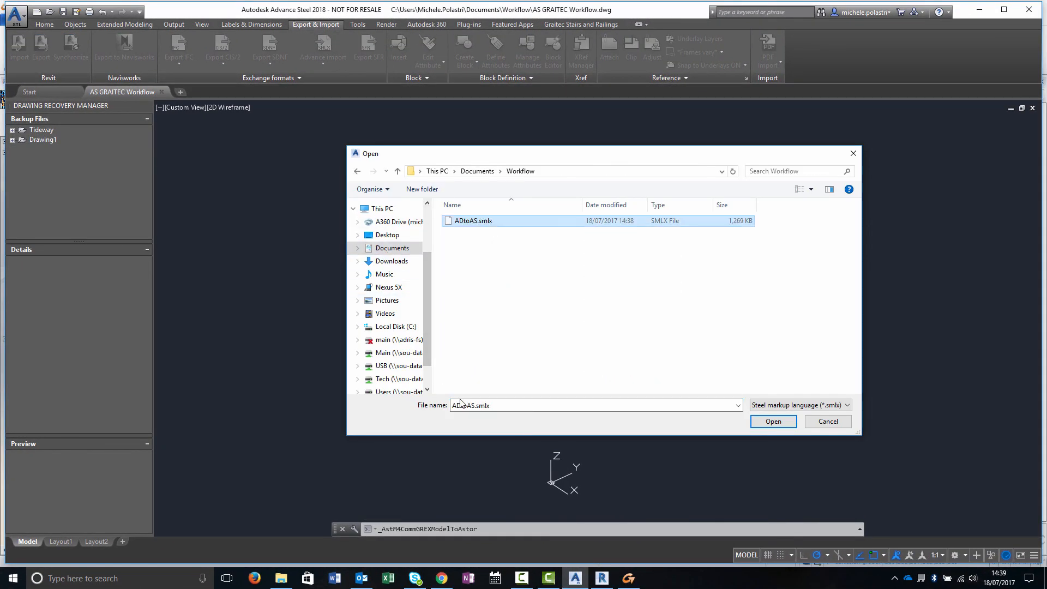
left_click(772, 423)
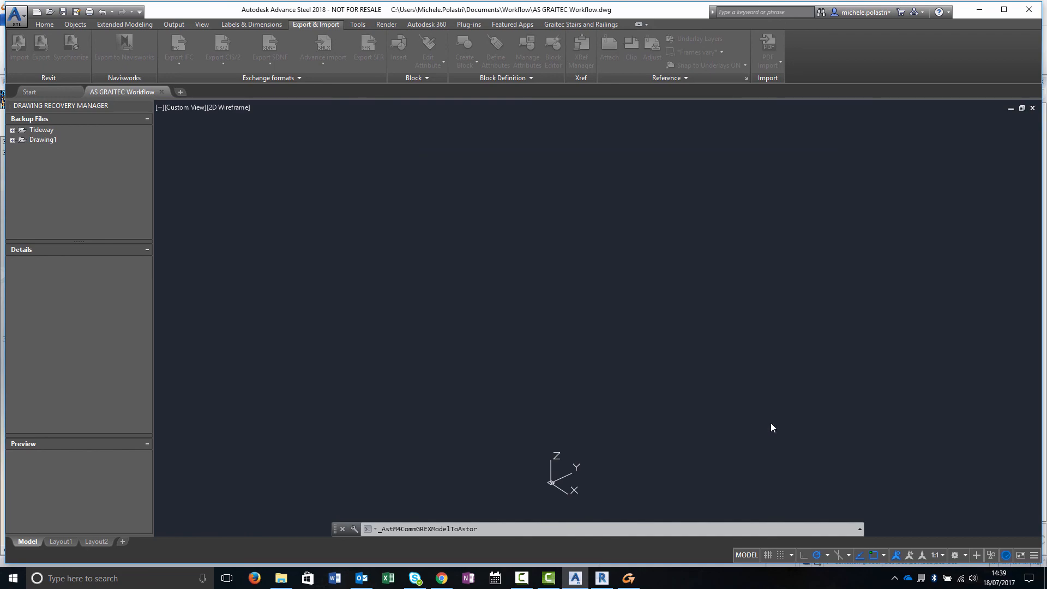
mouse_move(469, 404)
middle_mouse_down("shift")
mouse_move(533, 331)
mouse_move(444, 362)
middle_mouse_up("shift")
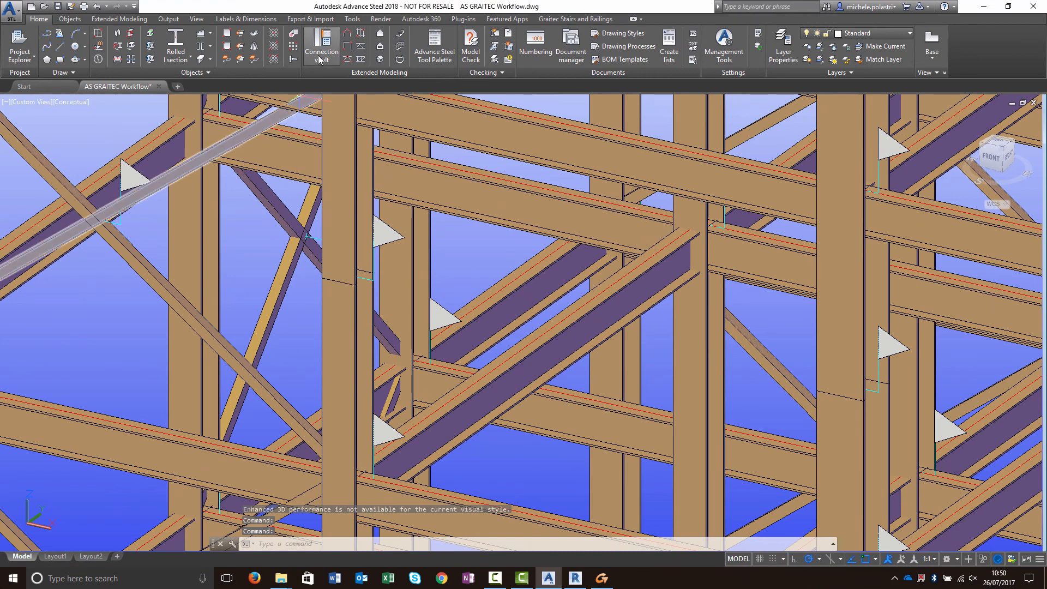
Create a Splice plates connection between the upper and lower segments of the column.
left_click(320, 59)
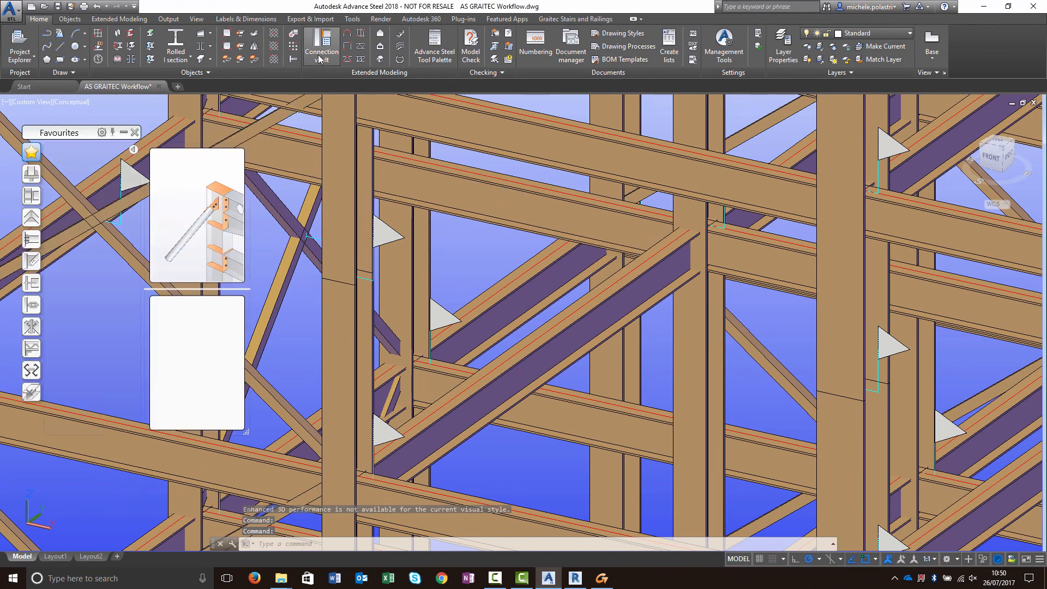
left_click(38, 218)
mouse_move(54, 226)
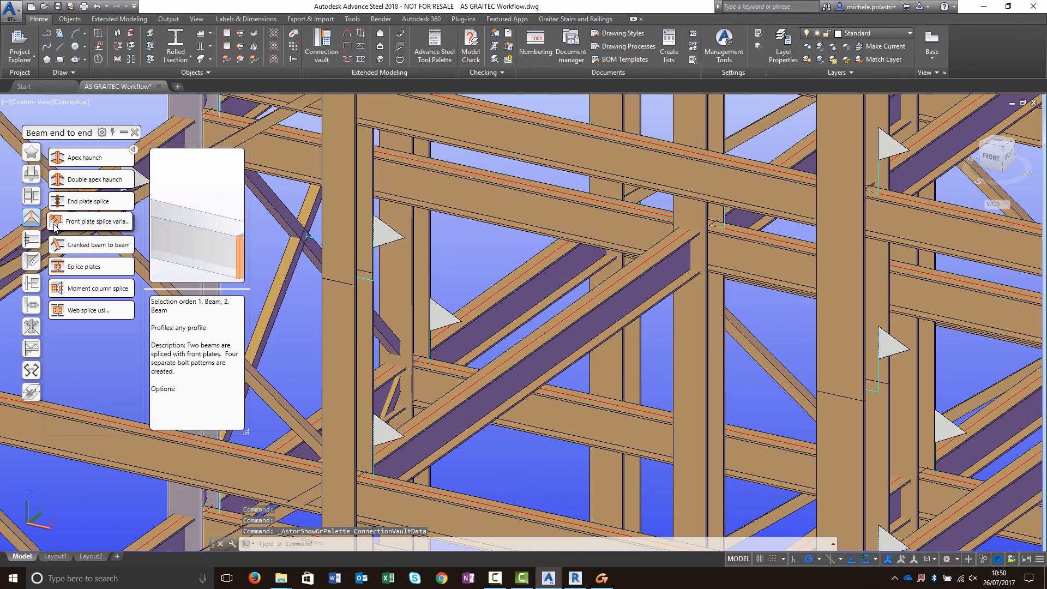
left_click(90, 223)
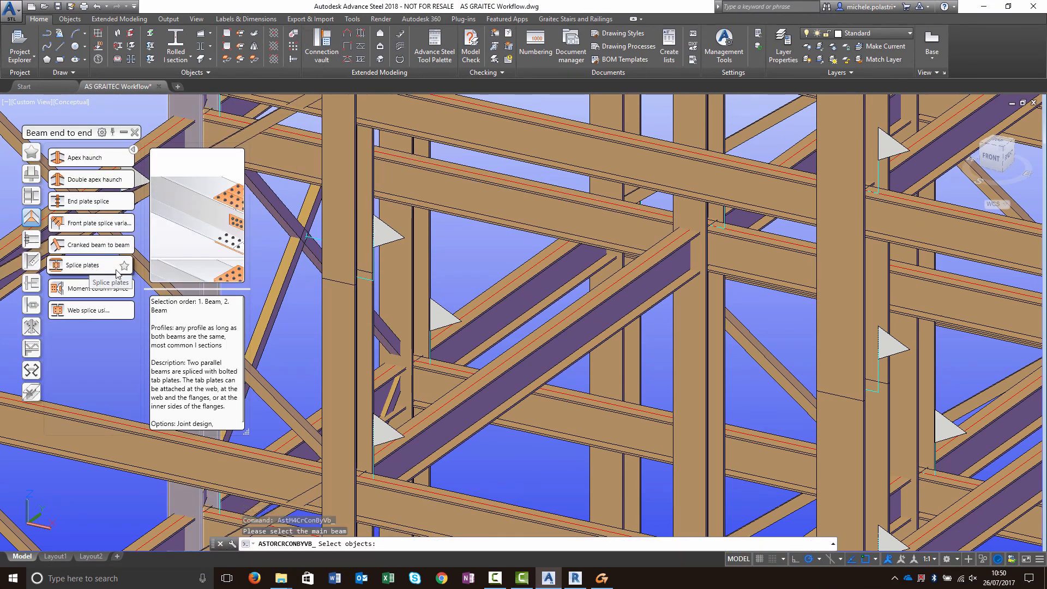
left_click(344, 248)
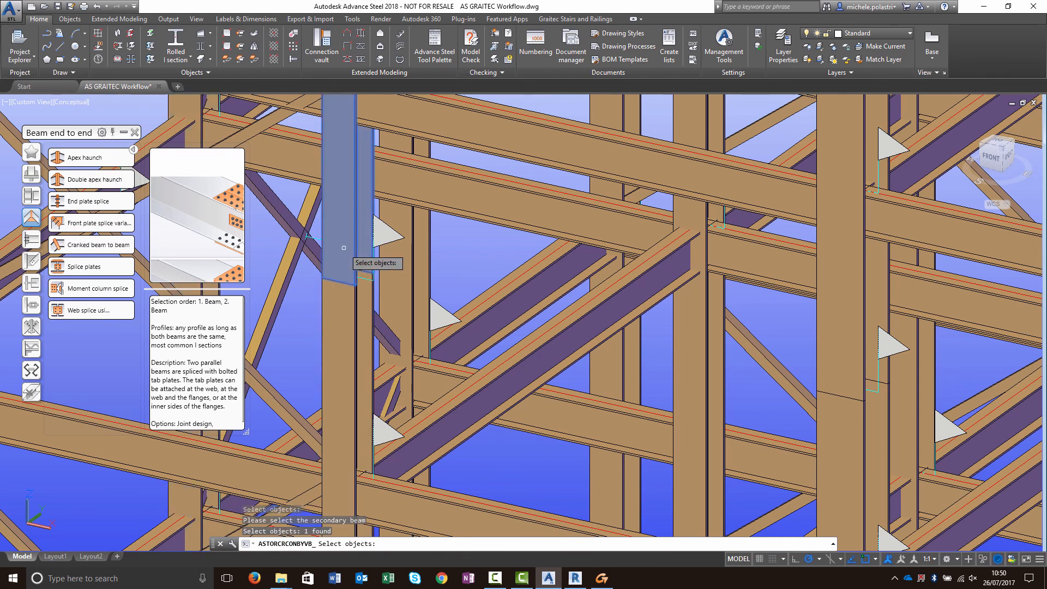
key("Return")
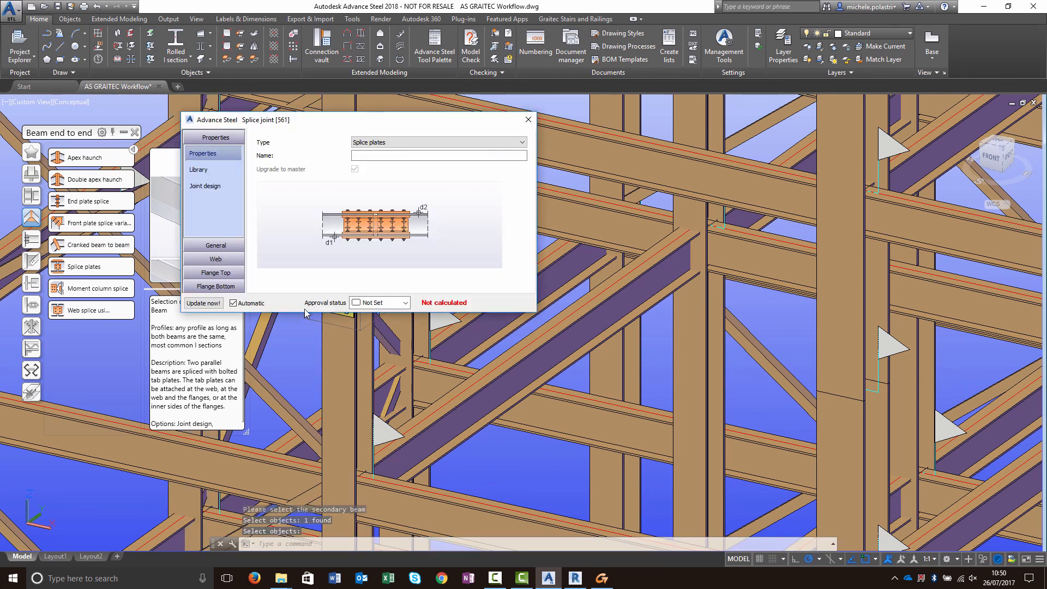
left_click_drag(348, 126, 625, 128)
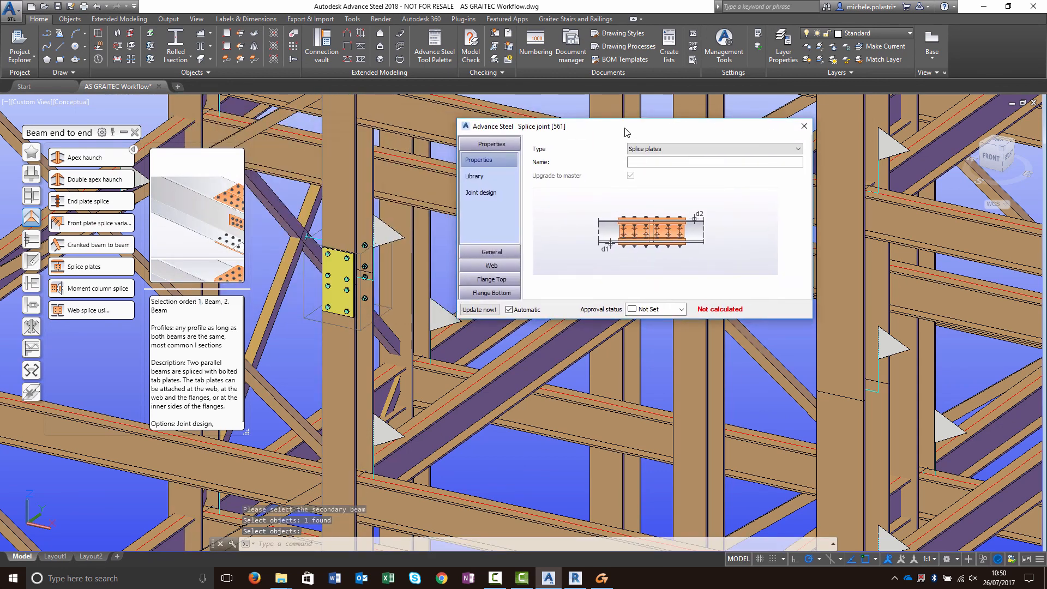
Set the splice's joint design to the EC3 module with load cases in use, and check the joint.
left_click(479, 193)
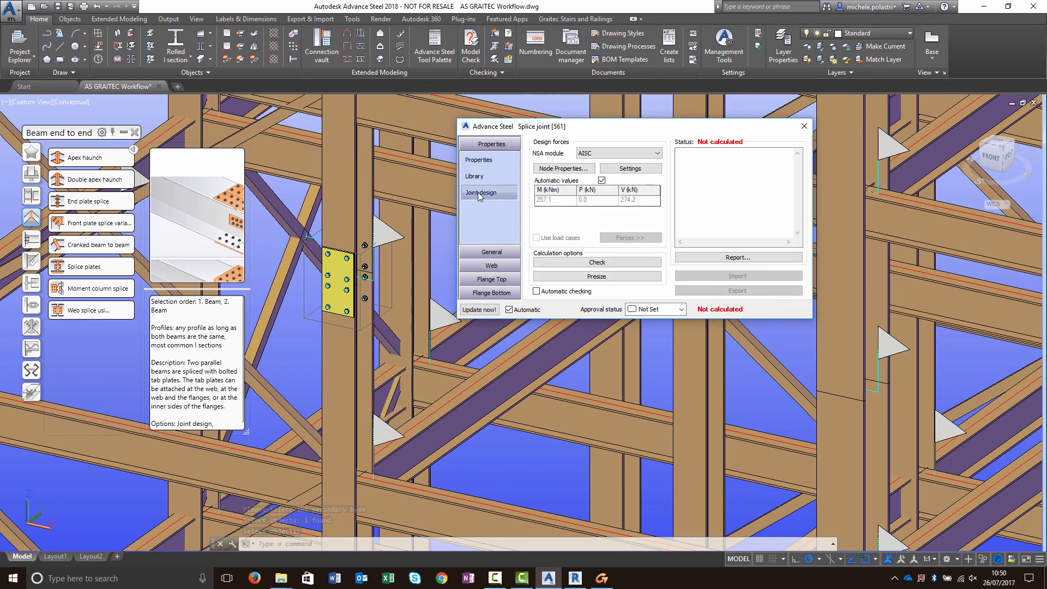
left_click(596, 154)
left_click(600, 171)
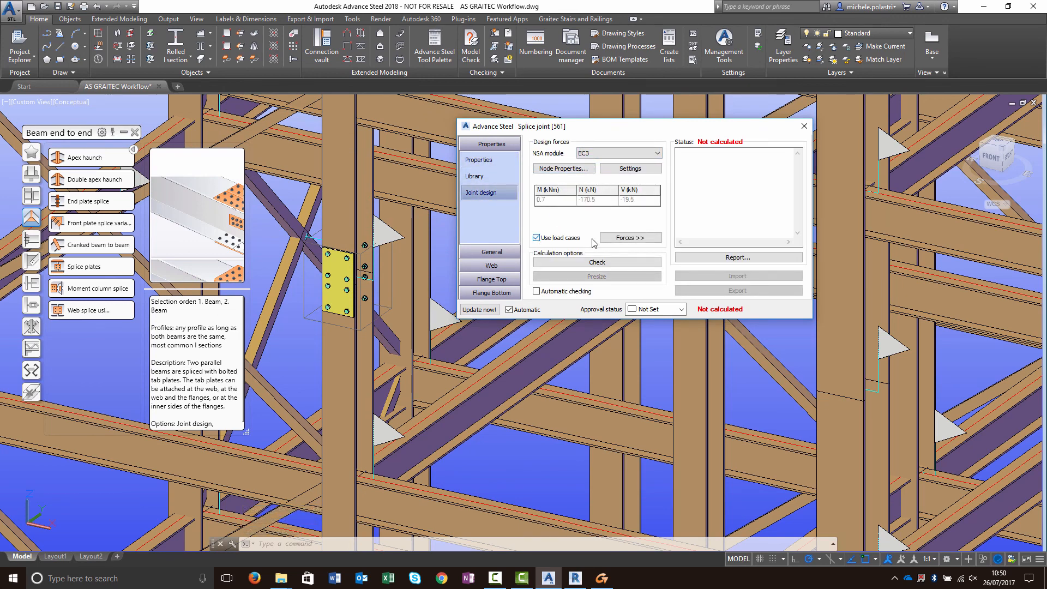
left_click(603, 264)
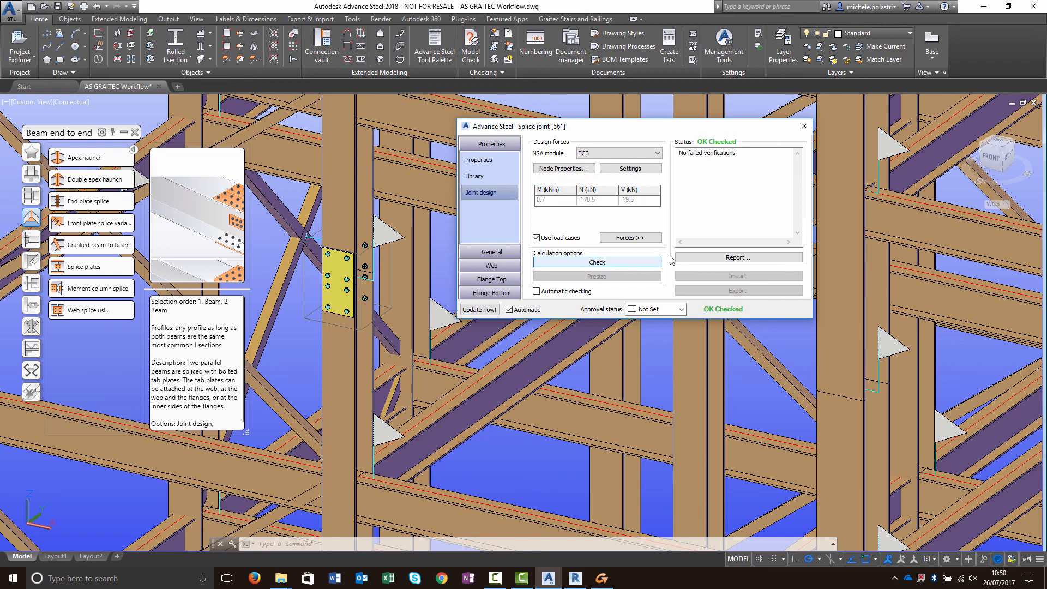
Open the splice joint's design report and examine the design efforts per load case and the bolt verifications.
left_click(724, 258)
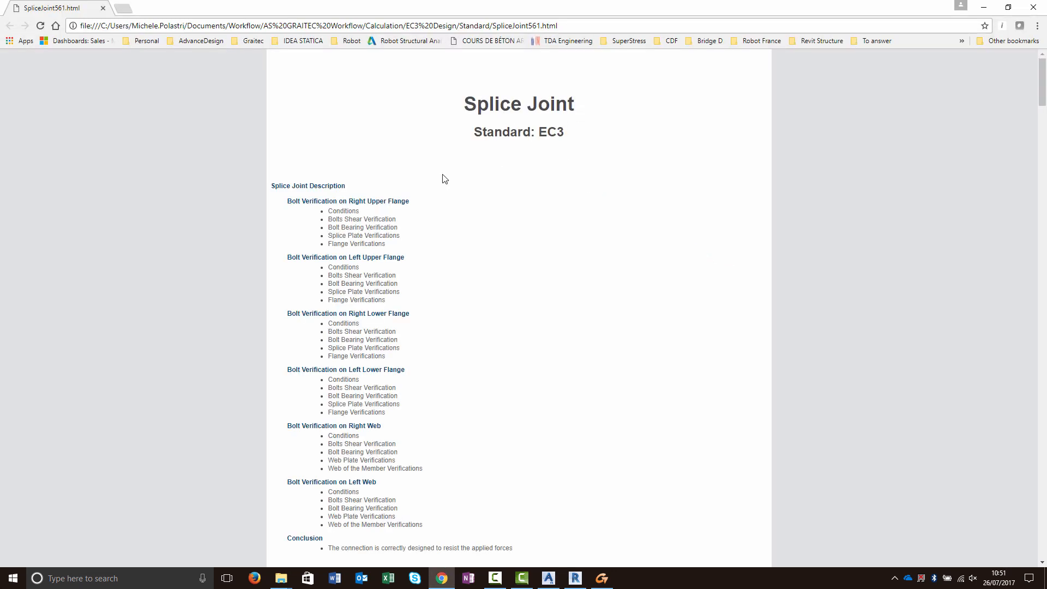
scroll(381, 210, "down", 6)
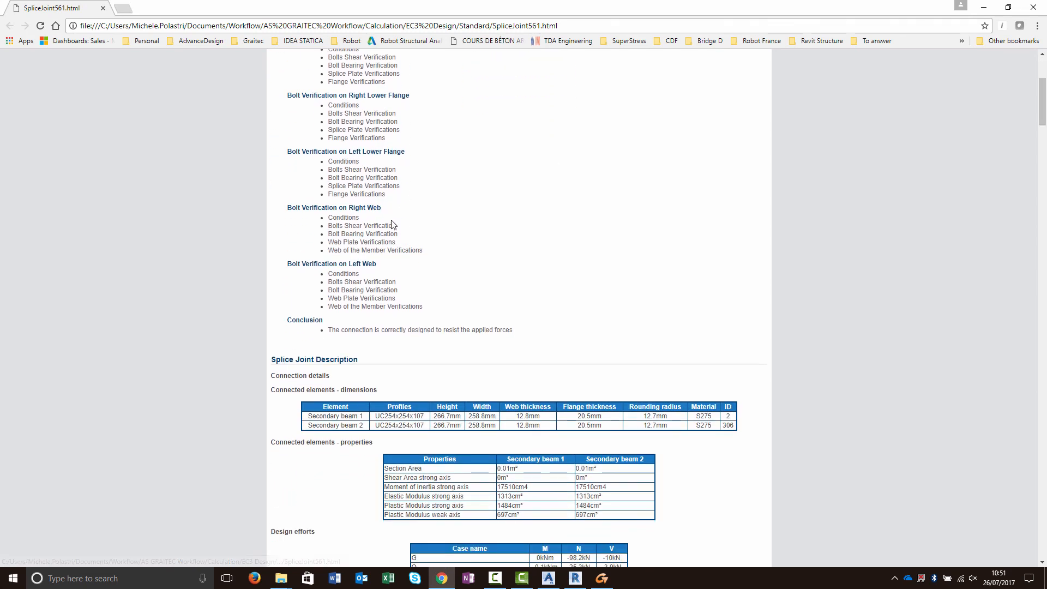
scroll(410, 273, "down", 3)
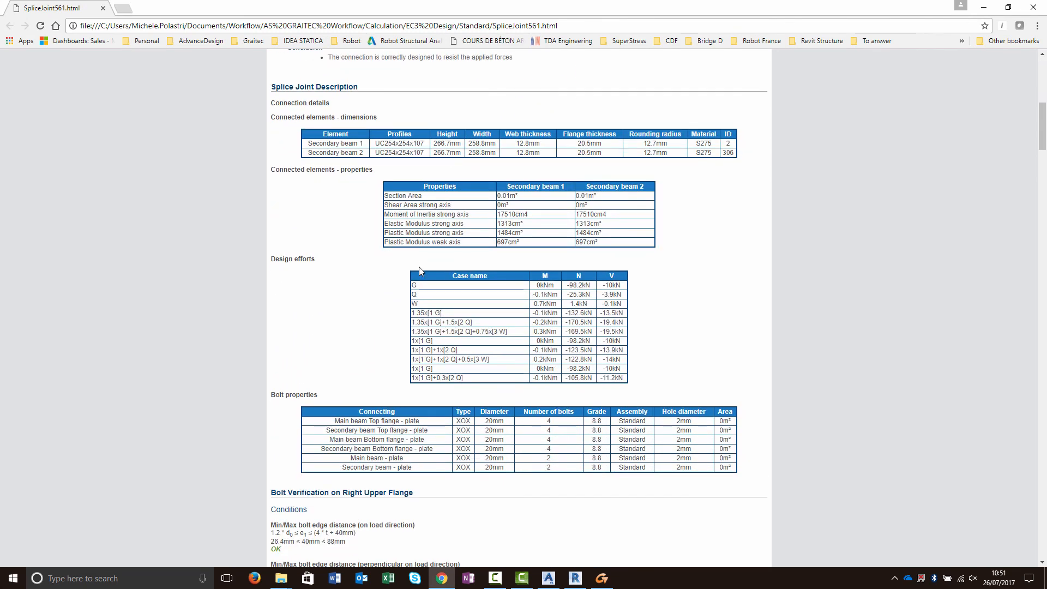
left_click_drag(404, 287, 614, 382)
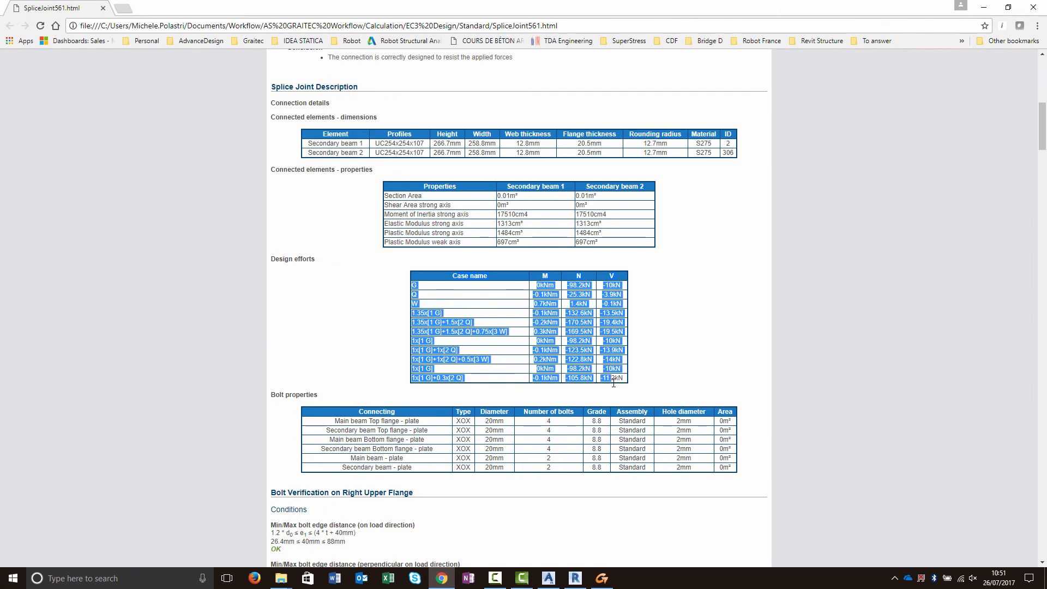
scroll(622, 381, "down", 7)
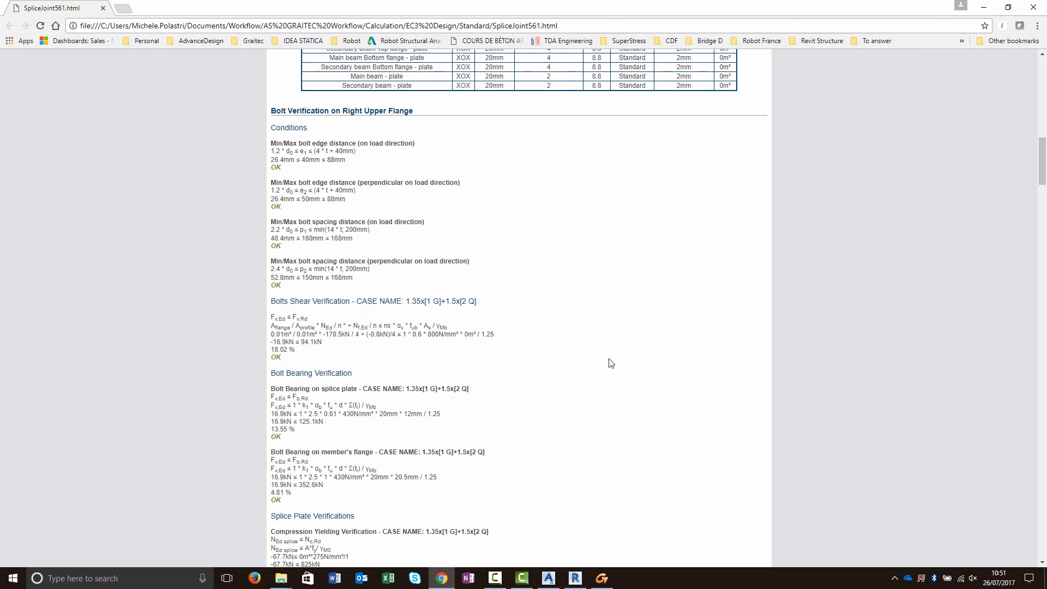
scroll(373, 297, "down", 2)
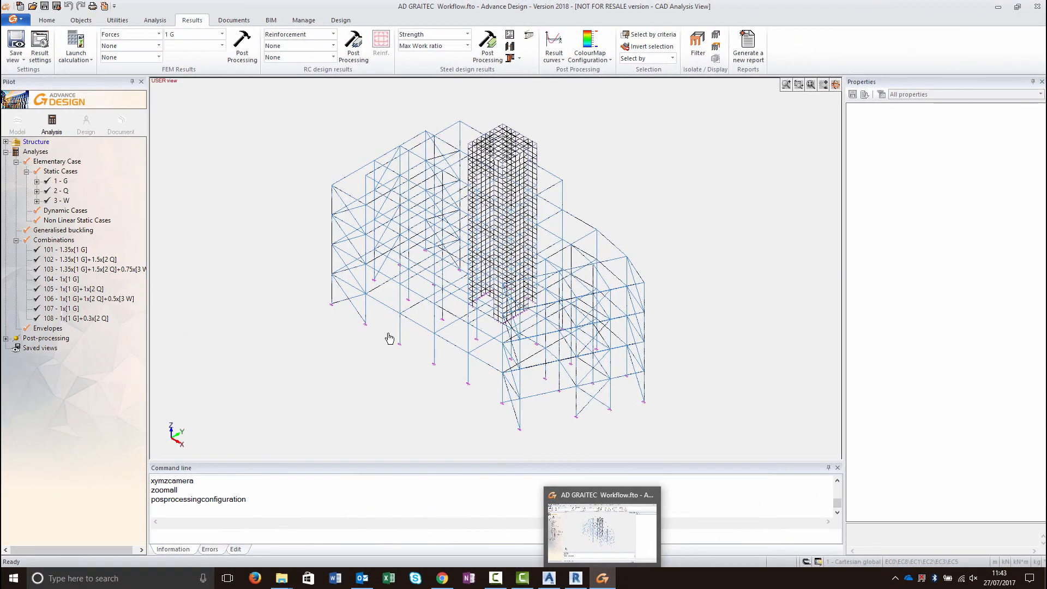
Switch to Advance Design, accept the Forces case and combination selection in the result settings, and open the result curves of a ground-floor UC254x254x107 column.
left_click(46, 52)
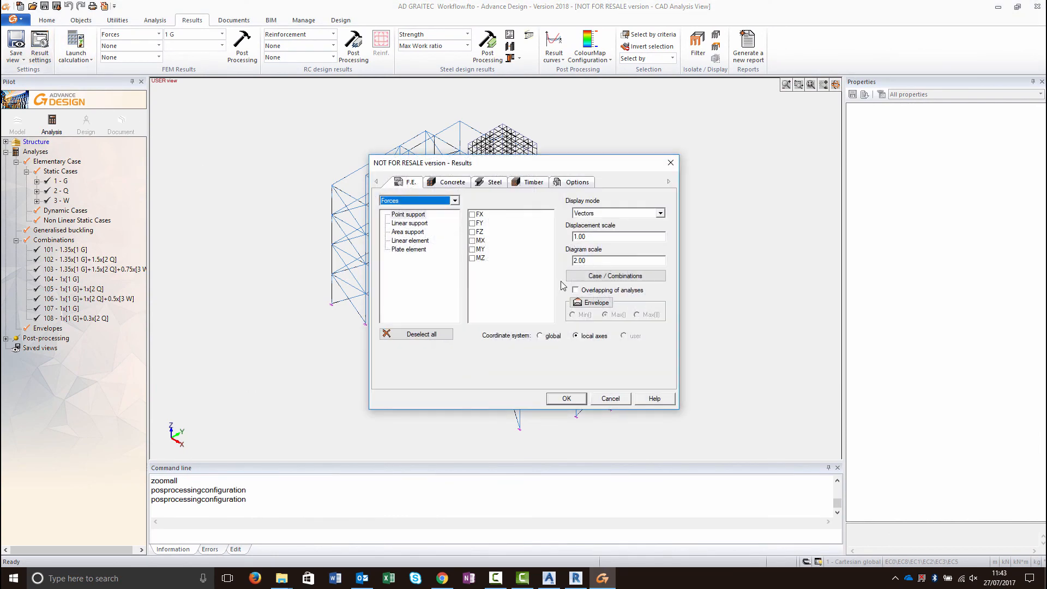
left_click(580, 278)
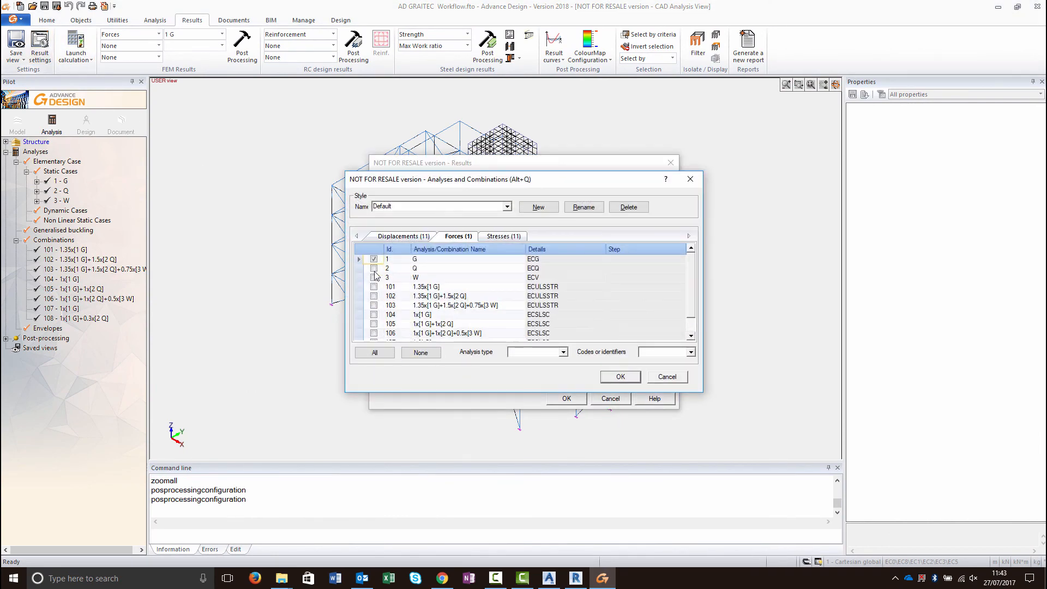
left_click(620, 376)
left_click(566, 398)
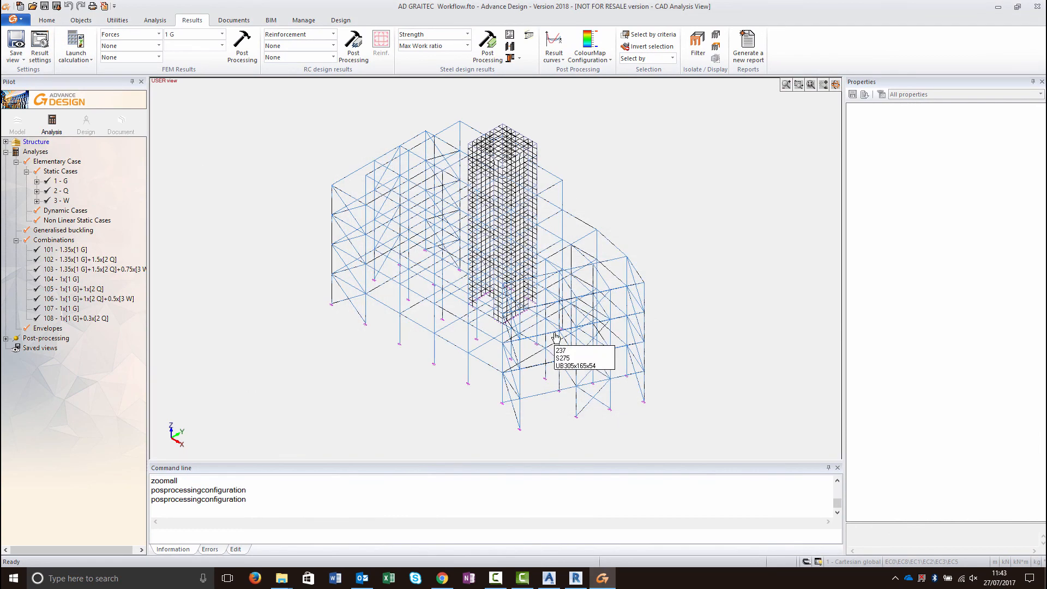
left_click(360, 296)
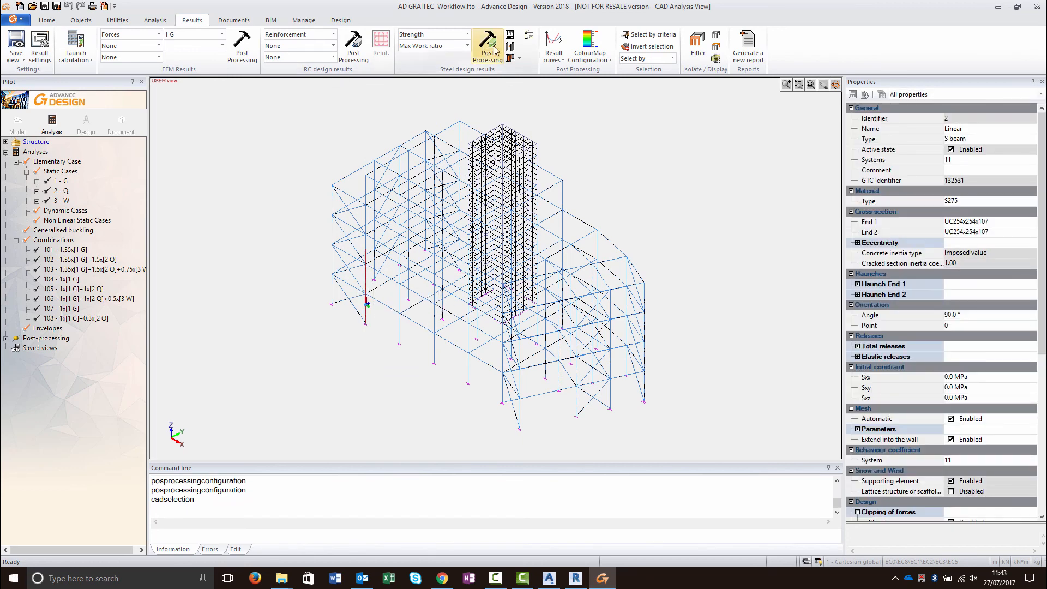
left_click(562, 45)
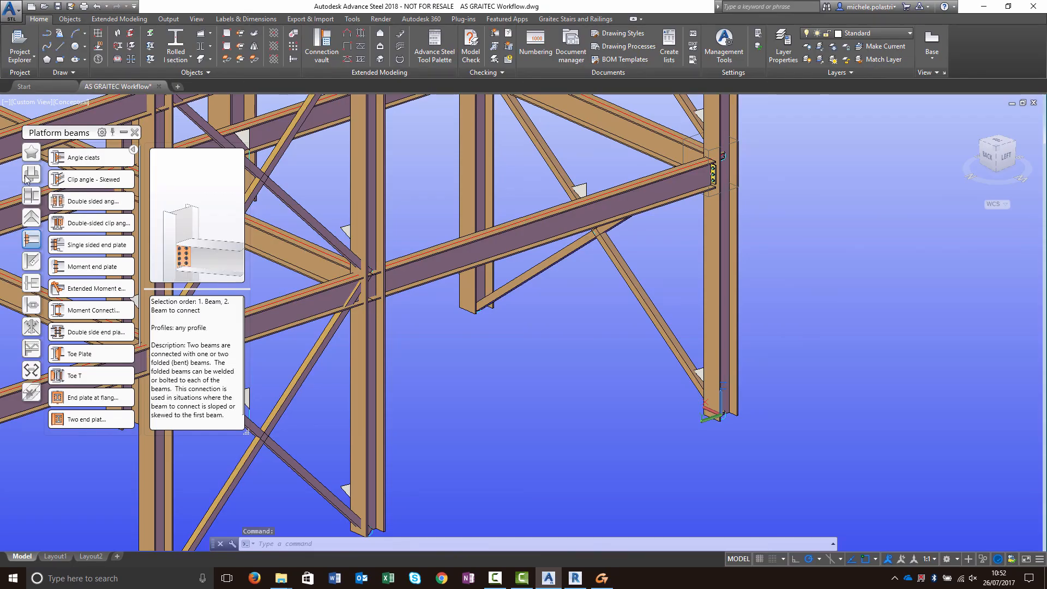
Switch to Advance Steel and add a Base plate connection to the foot of the corner column without an additional concrete object.
left_click(31, 174)
left_click(81, 158)
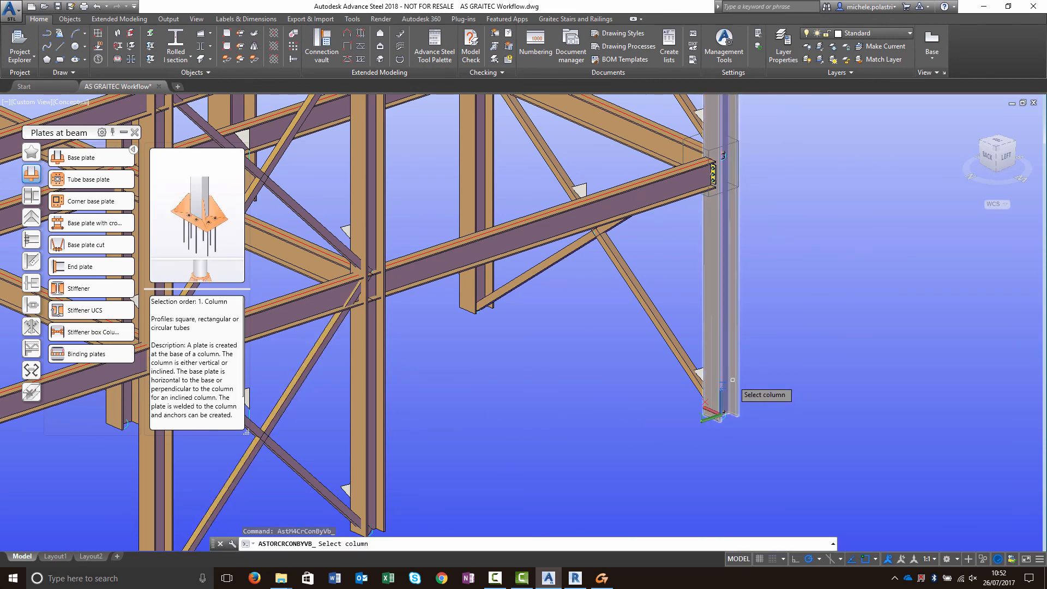
left_click(721, 403)
key("Return")
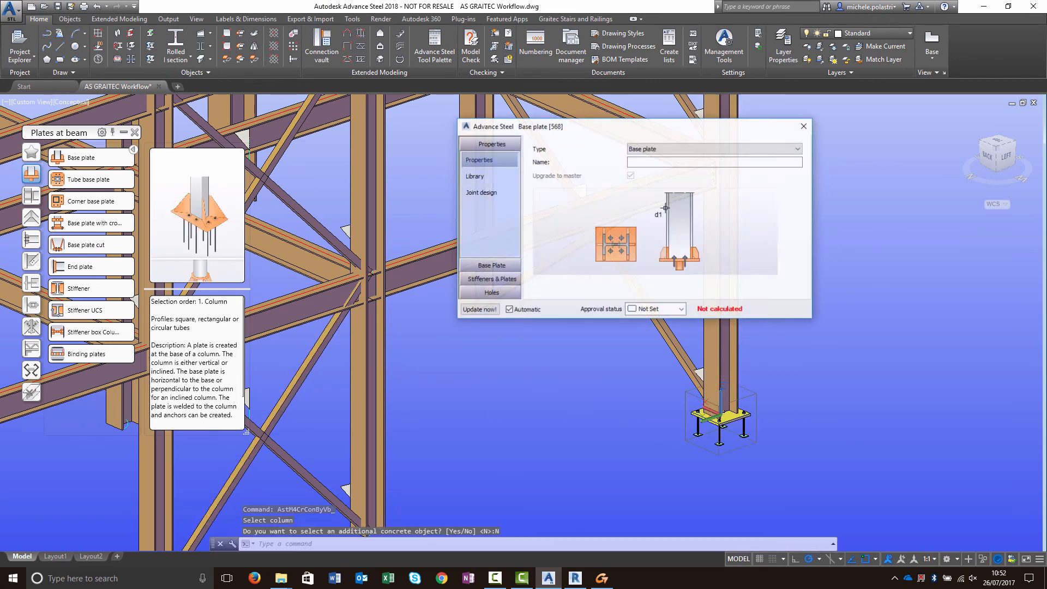
left_click(134, 133)
Copy the corner column's base plate joint to the feet of the building's other columns.
left_click(433, 51)
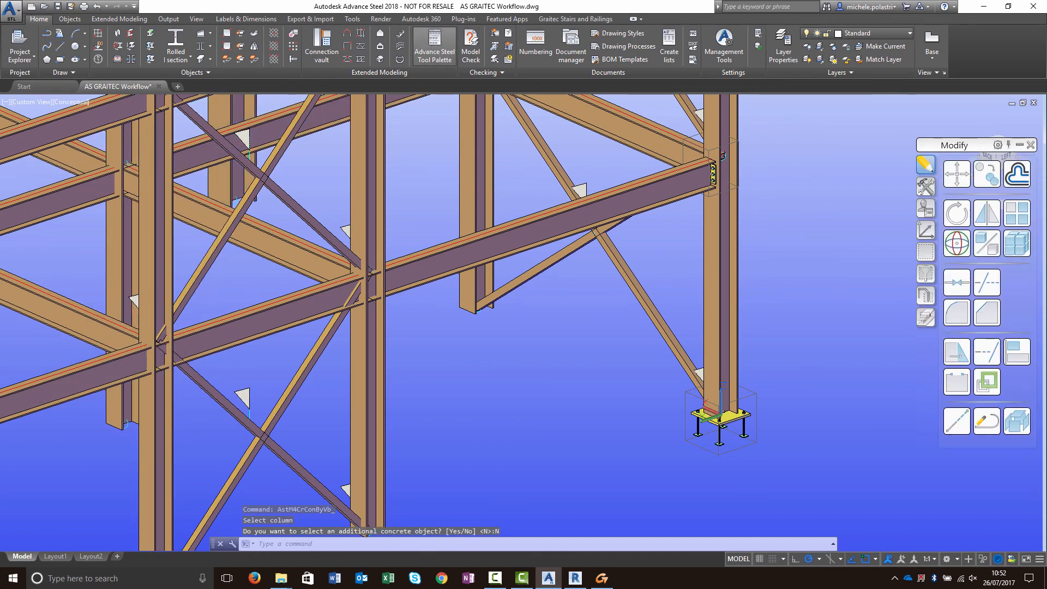
left_click(926, 186)
left_click(988, 315)
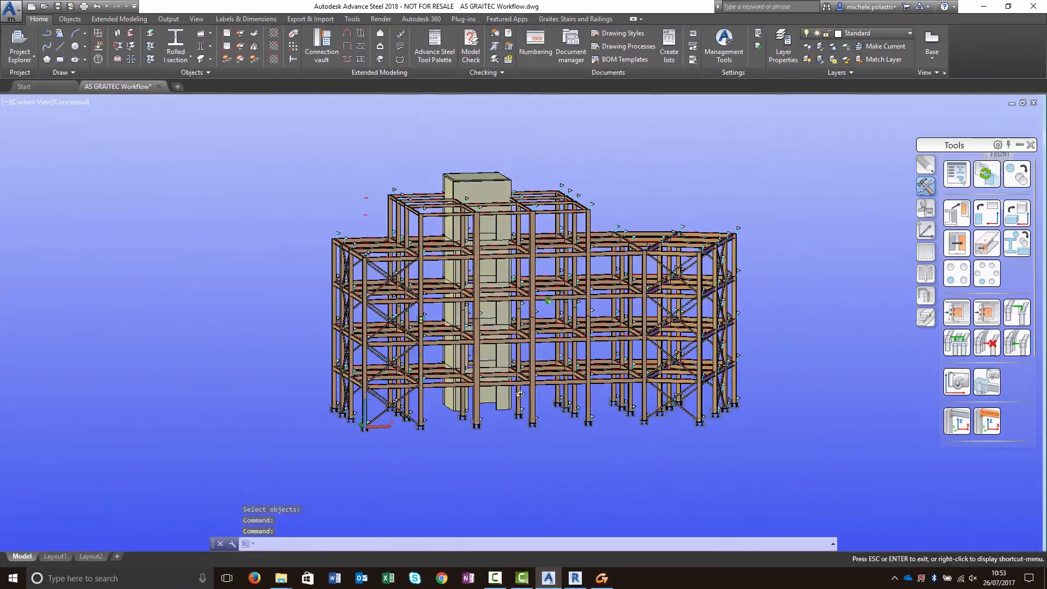
middle_click_drag(376, 406, 393, 409, "shift")
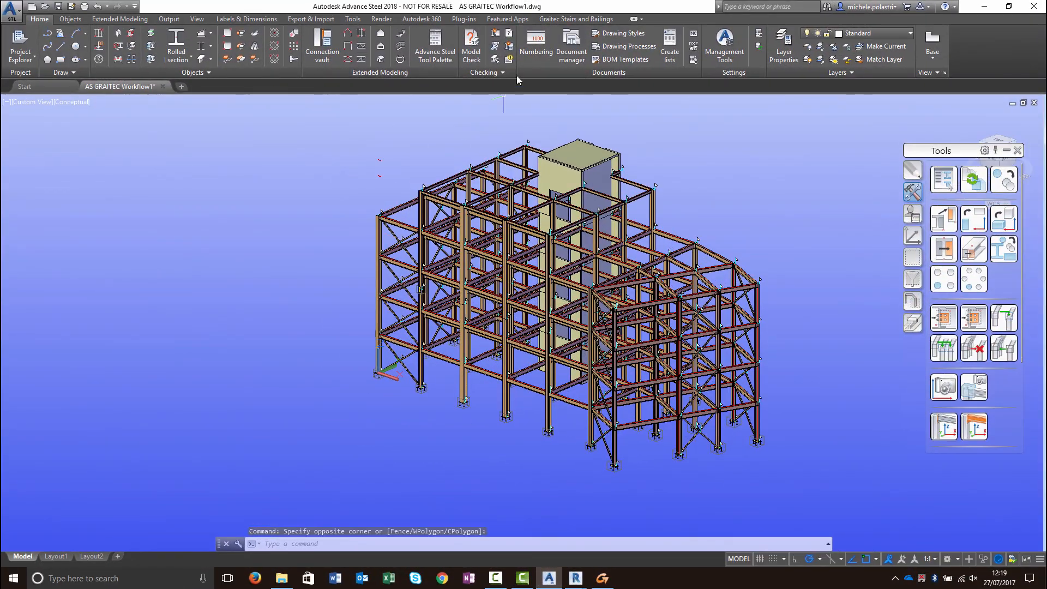
Number the model's single parts from 1000 in increments of 1, and export the model for Revit as AS GRAITEC Workflow1 in SMLX format.
left_click(535, 46)
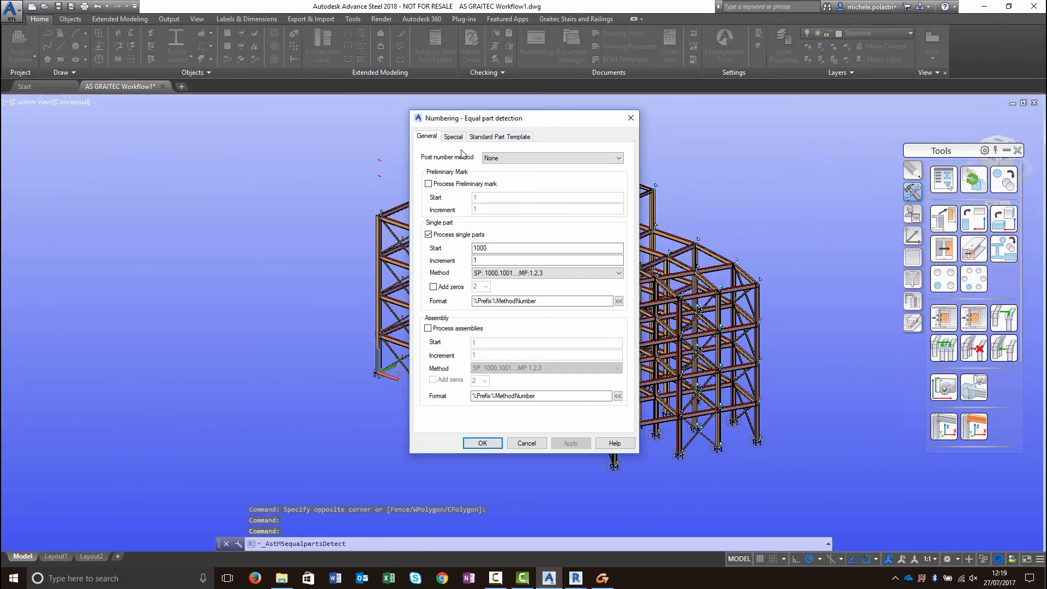
left_click(480, 443)
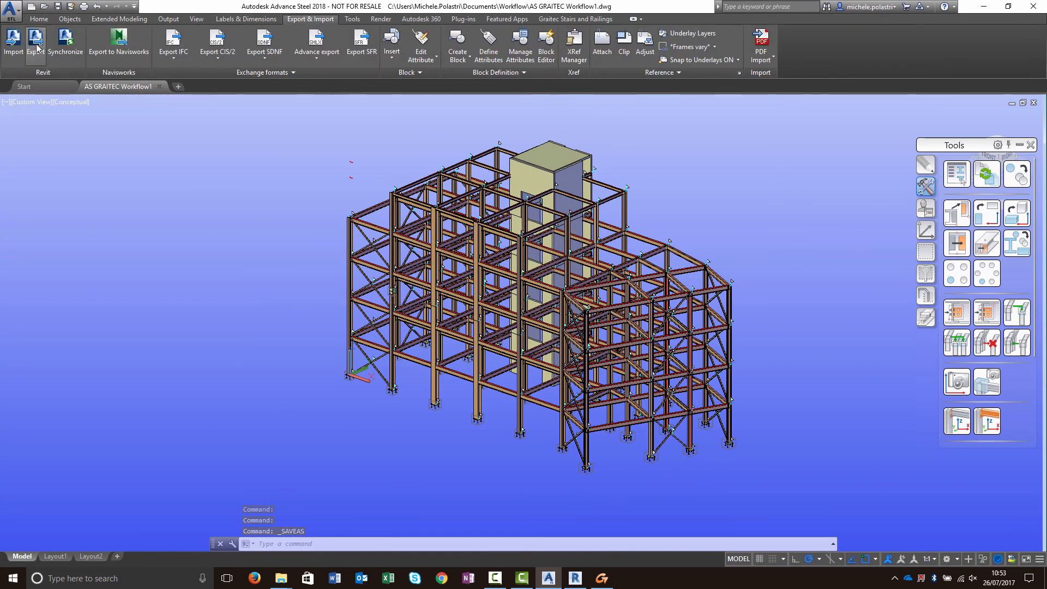
left_click(36, 41)
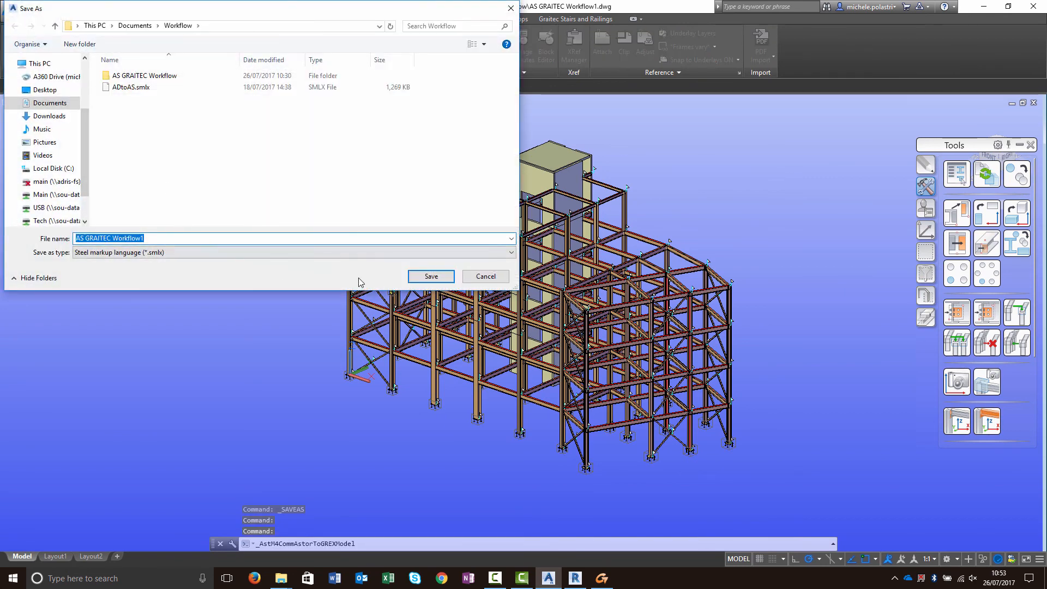
left_click(431, 276)
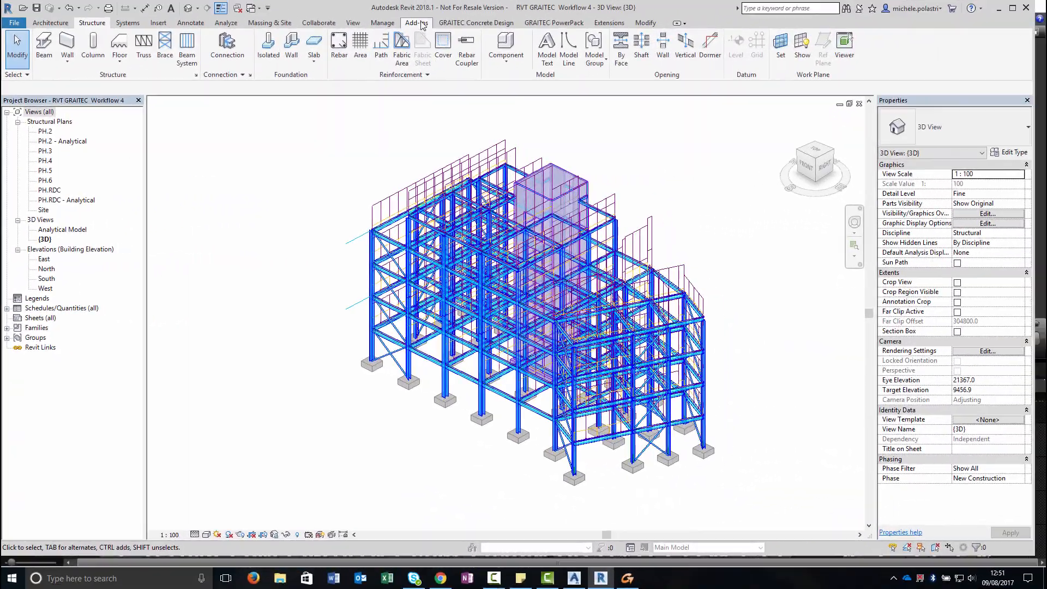
Switch to Revit and synchronise the building model with AS GRAITEC workflow 1.smlx through the Advance Steel Extension to bring in the connections.
left_click(424, 25)
left_click(349, 58)
left_click(351, 118)
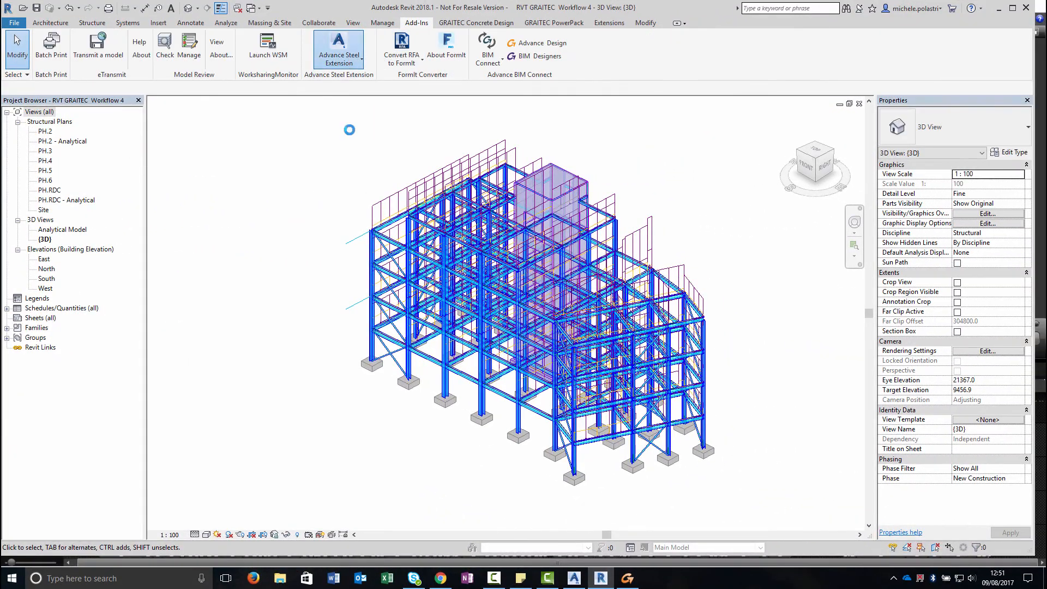
left_click(106, 101)
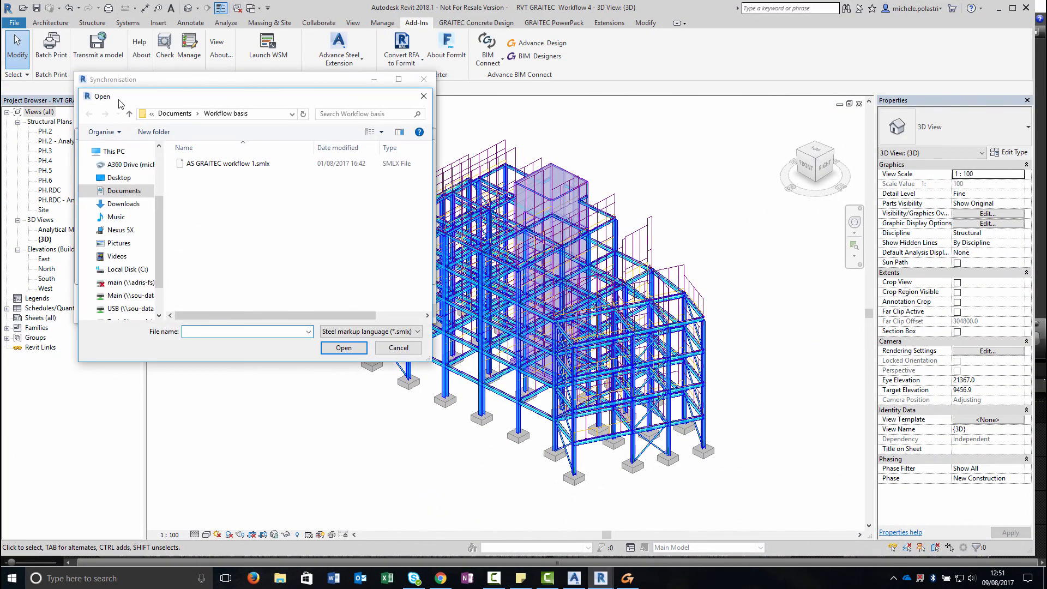
left_click(235, 163)
left_click(339, 348)
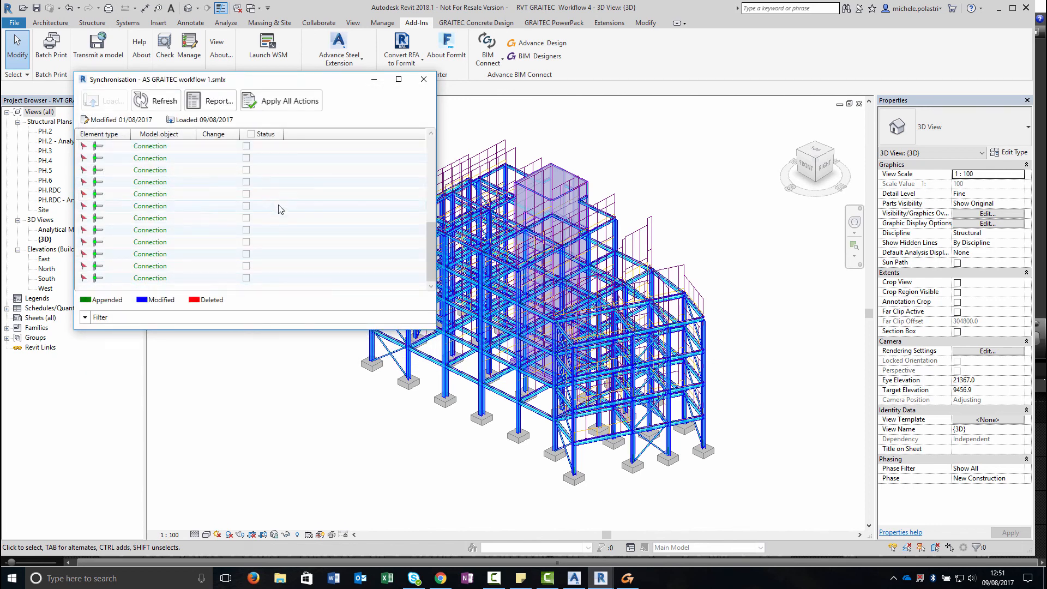
scroll(281, 218, "up", 3)
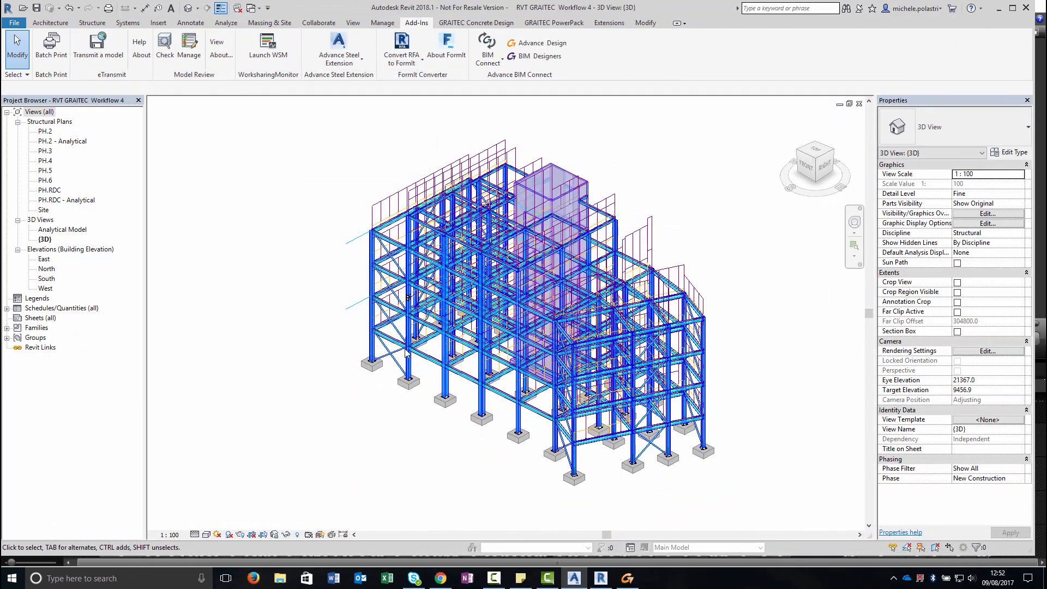
Open the parameters of the splice joint on the braced bay's UC254x254x107 column and examine its general splice settings.
scroll(406, 353, "up", 5)
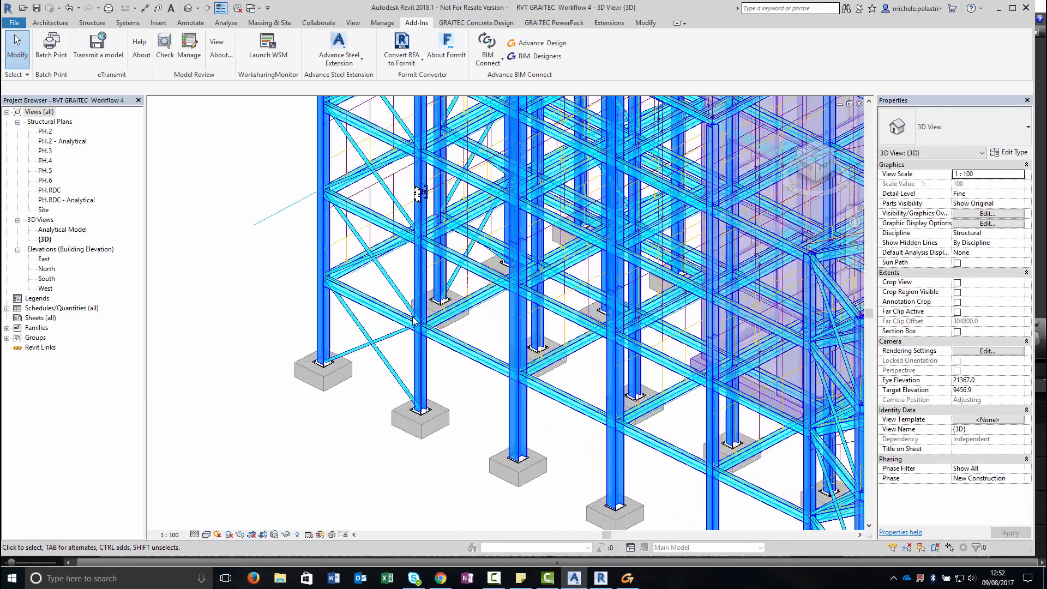
left_click(420, 201)
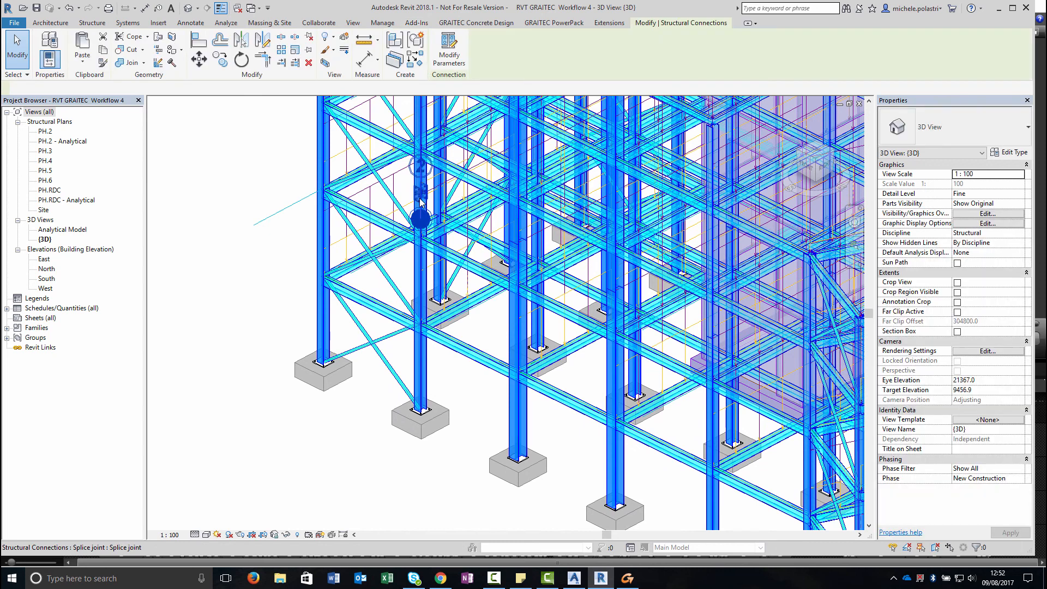
double_click(420, 201)
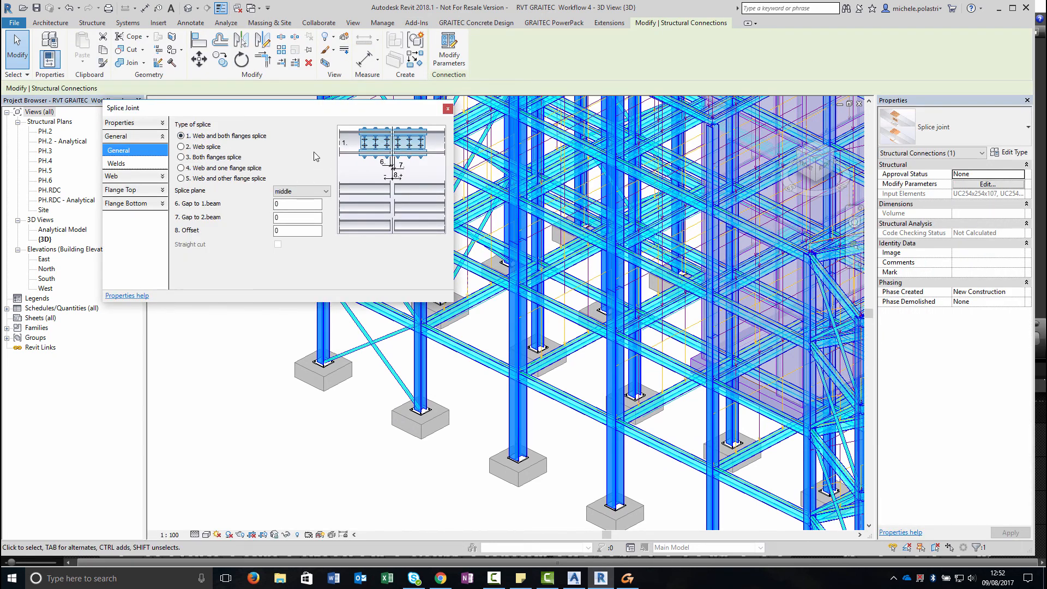
left_click(446, 109)
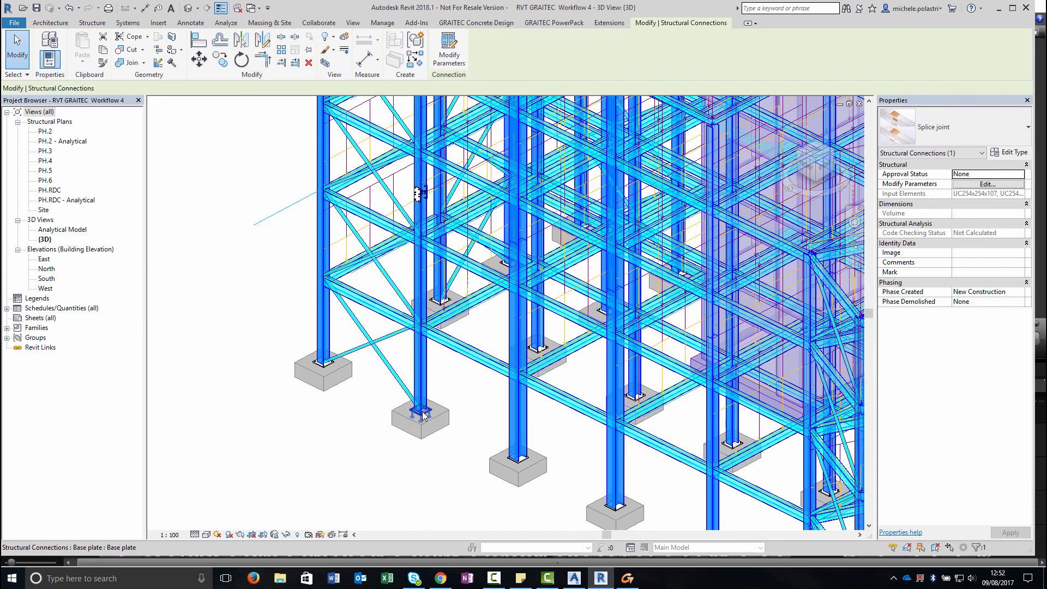
Open the parameters of the base plate at the same column's foot and examine its layout and anchor settings.
double_click(424, 415)
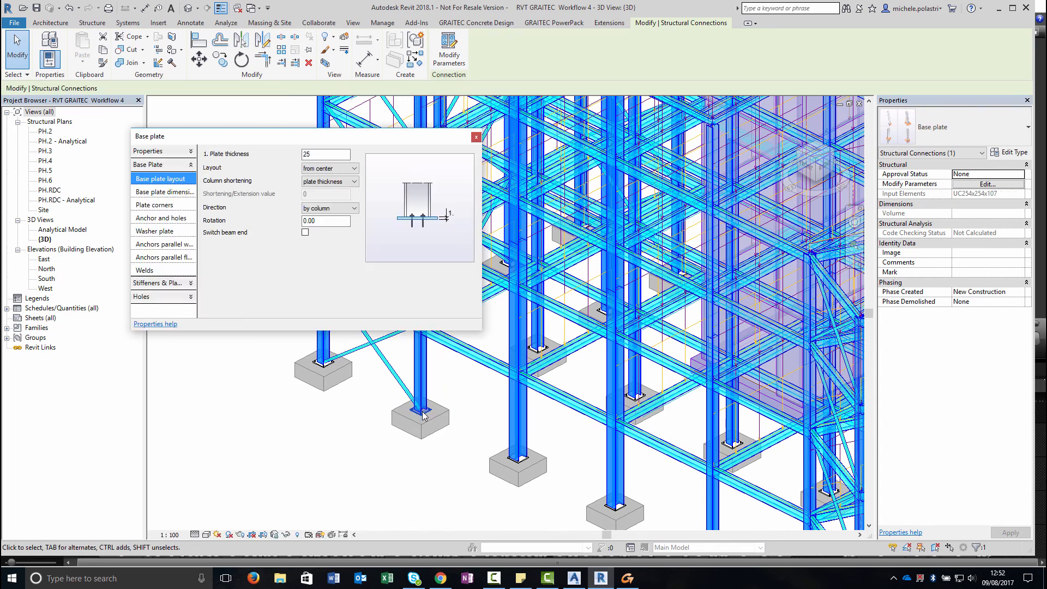
left_click(167, 219)
left_click(164, 244)
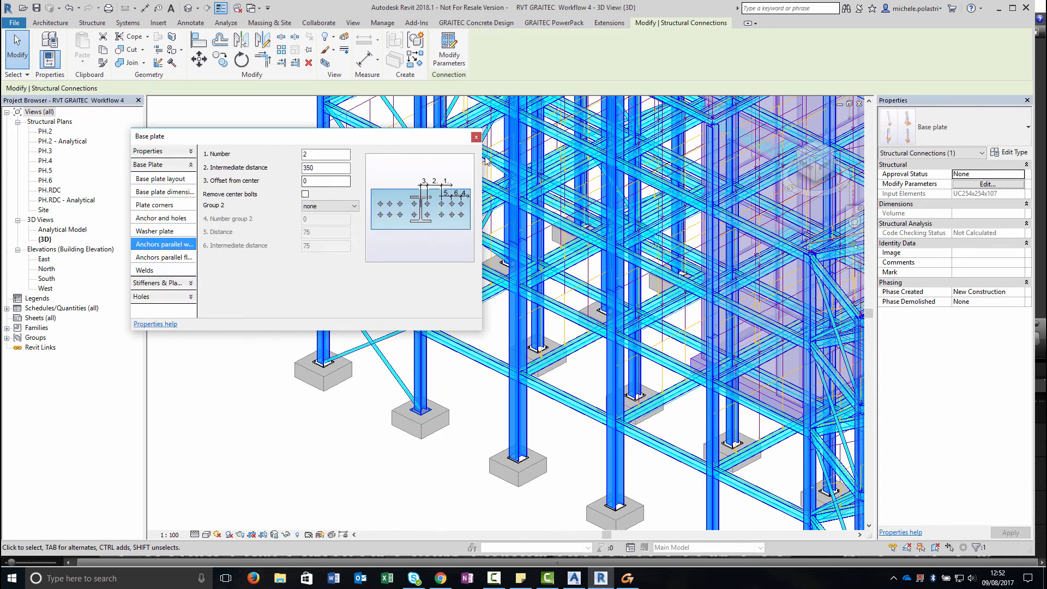
left_click(476, 137)
left_click(451, 391)
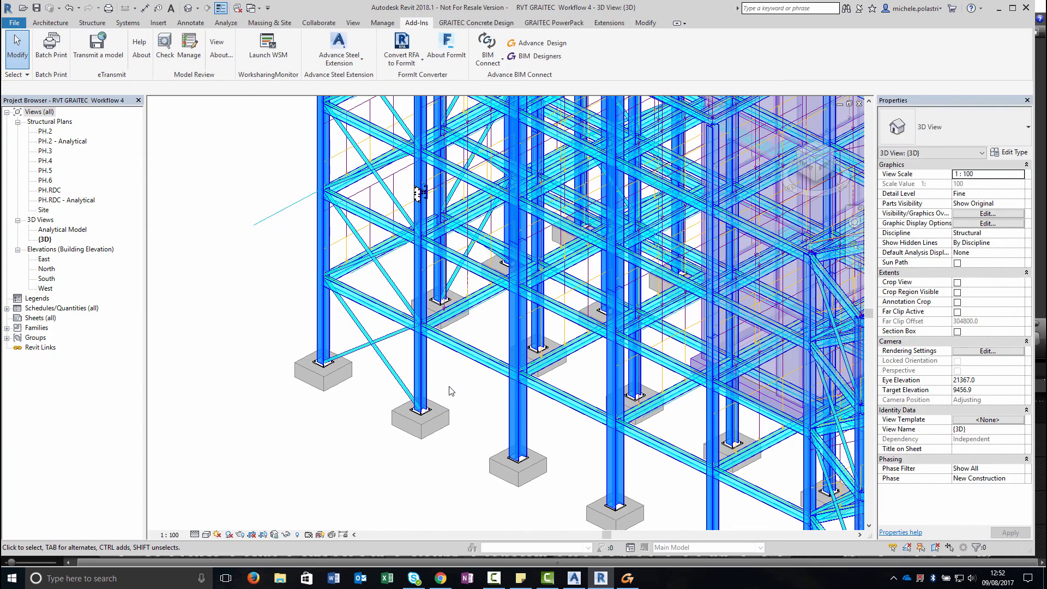